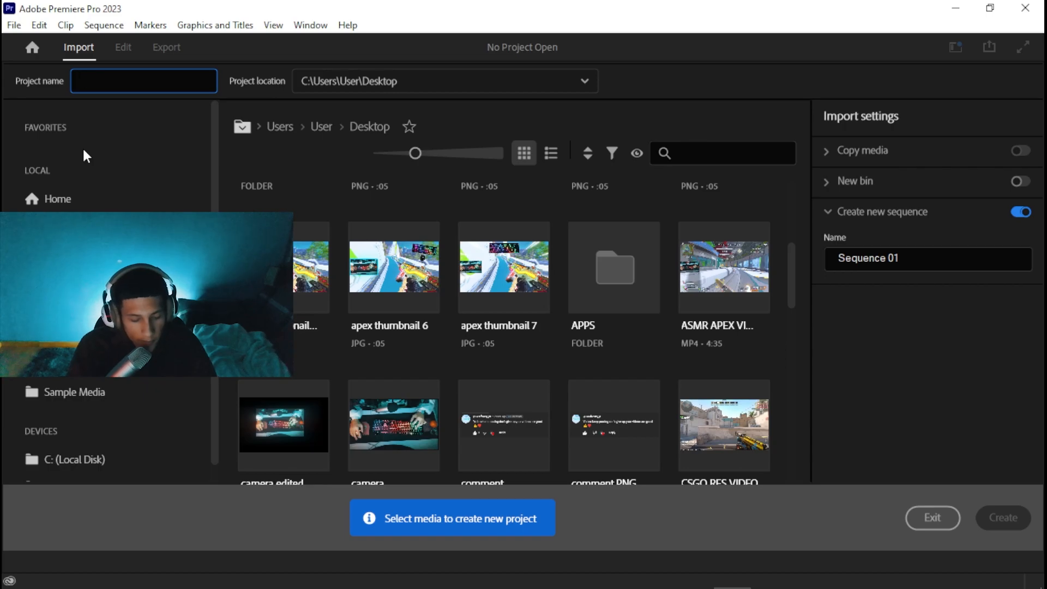
Step: Create a project named HOUSE 4K and build a sequence from the Luxury Modern House Tour video in the Downloads folder
text(HOUSE)
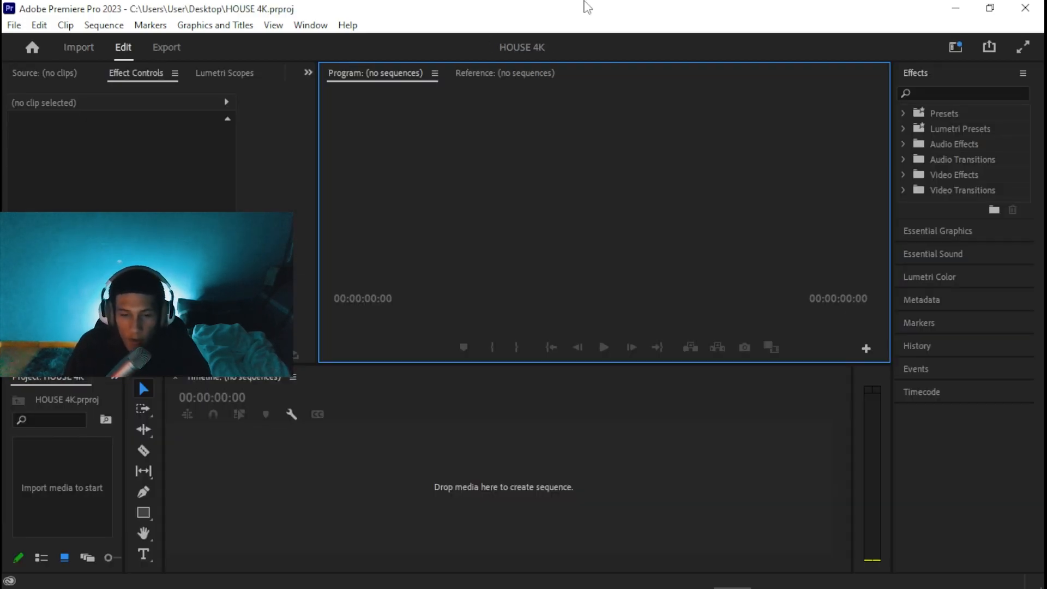
click(544, 579)
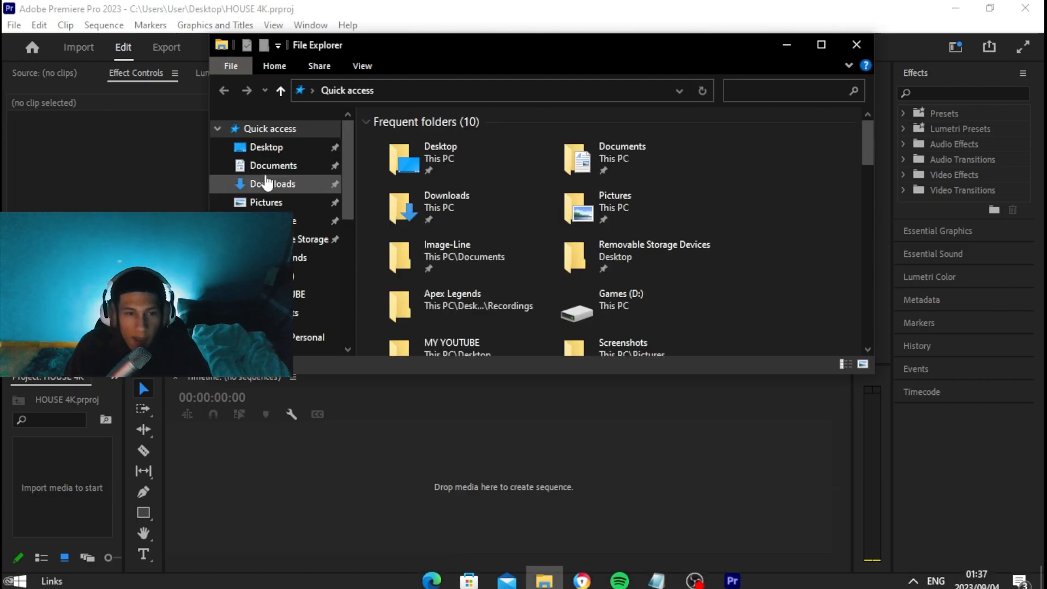
click(261, 165)
click(270, 184)
drag(450, 142, 266, 511)
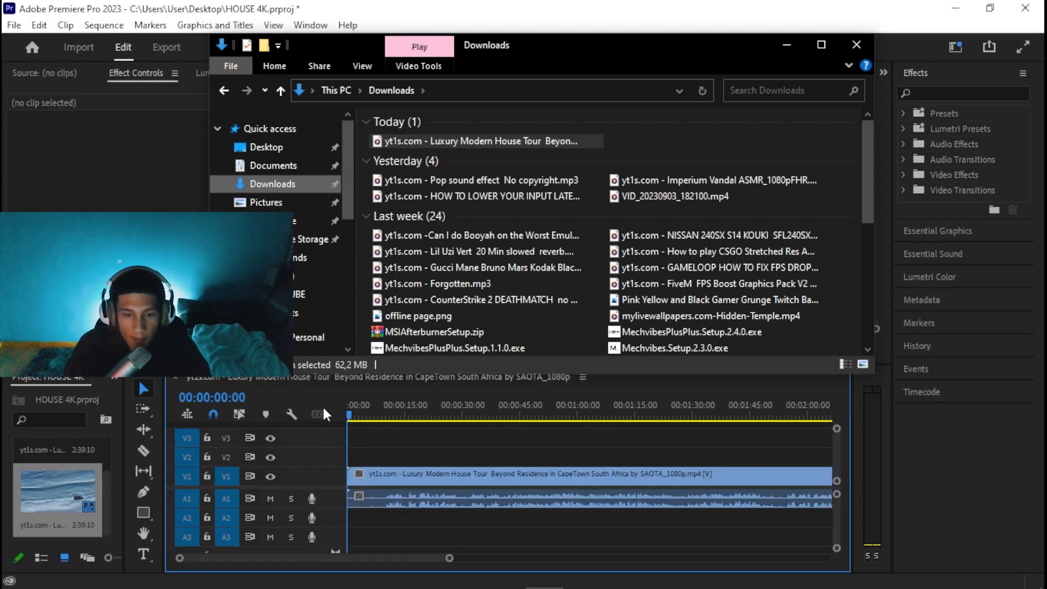
click(785, 44)
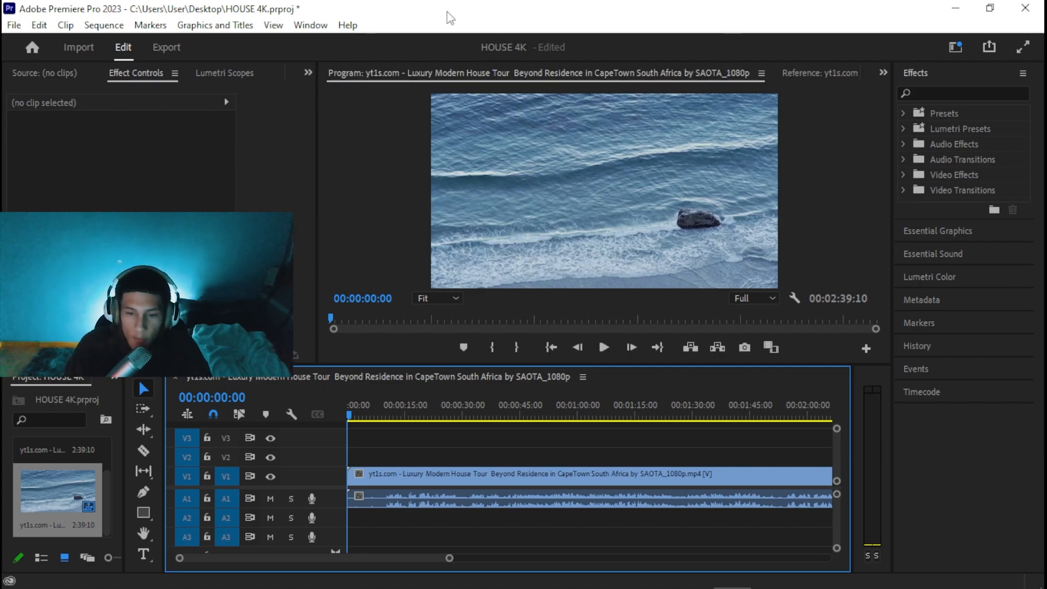
Step: Try a timebase of 60,00 frames/second in the sequence settings, view the preview file formats, and discard the changes
click(104, 24)
click(349, 34)
drag(358, 49, 358, 43)
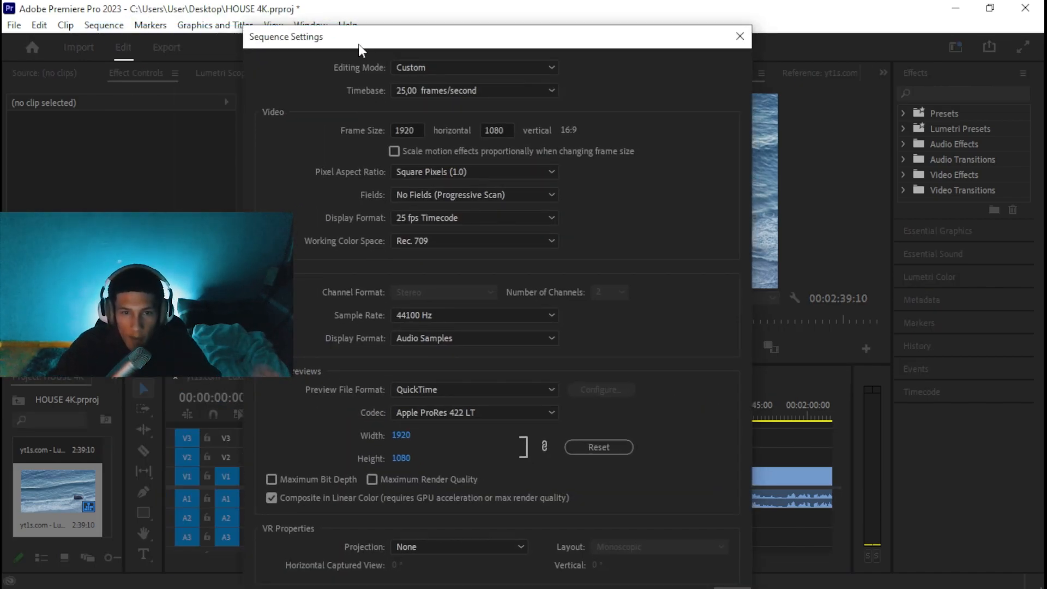
click(408, 89)
click(407, 89)
click(397, 89)
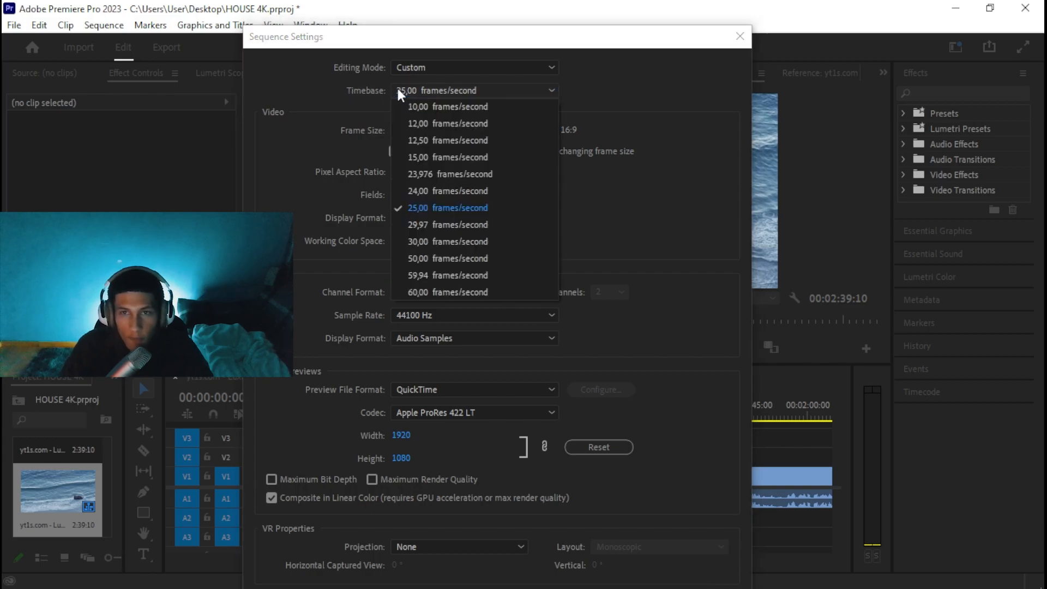
click(428, 293)
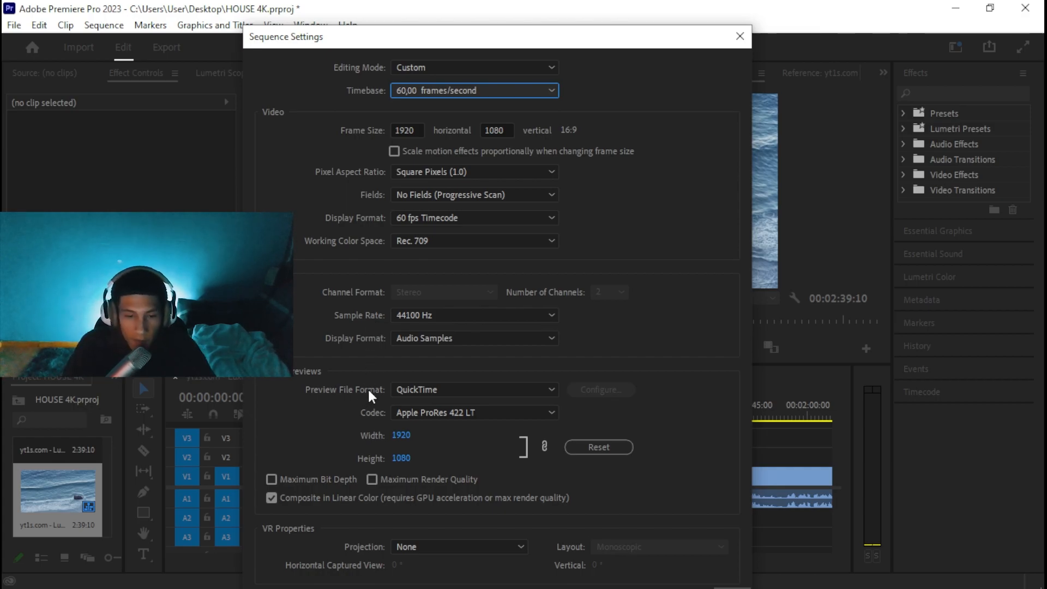
click(406, 389)
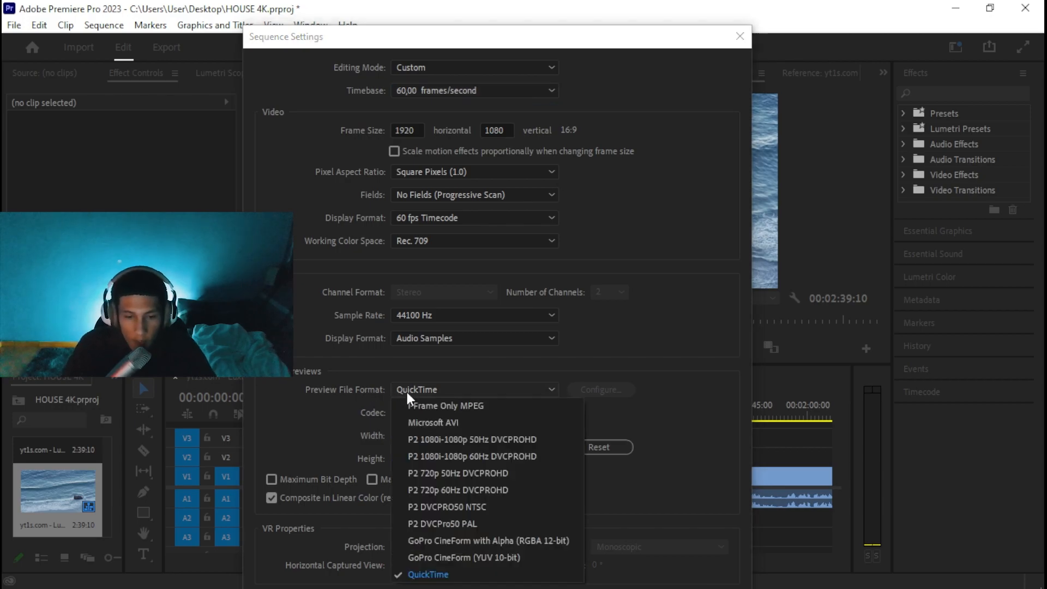
click(294, 439)
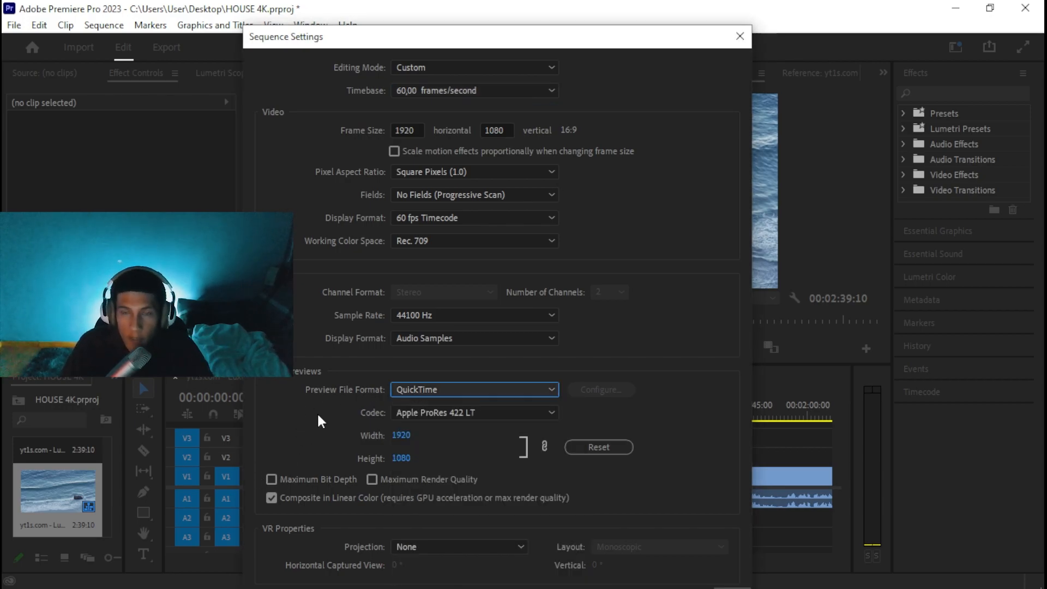
click(740, 37)
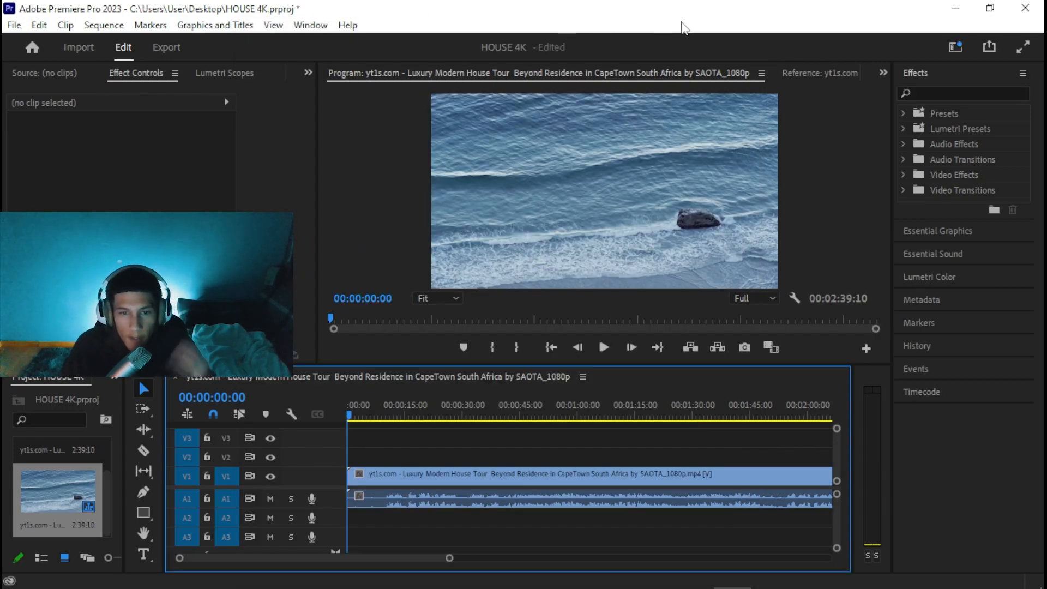
Step: Look through the list of available workspaces
click(320, 29)
mouse_move(497, 37)
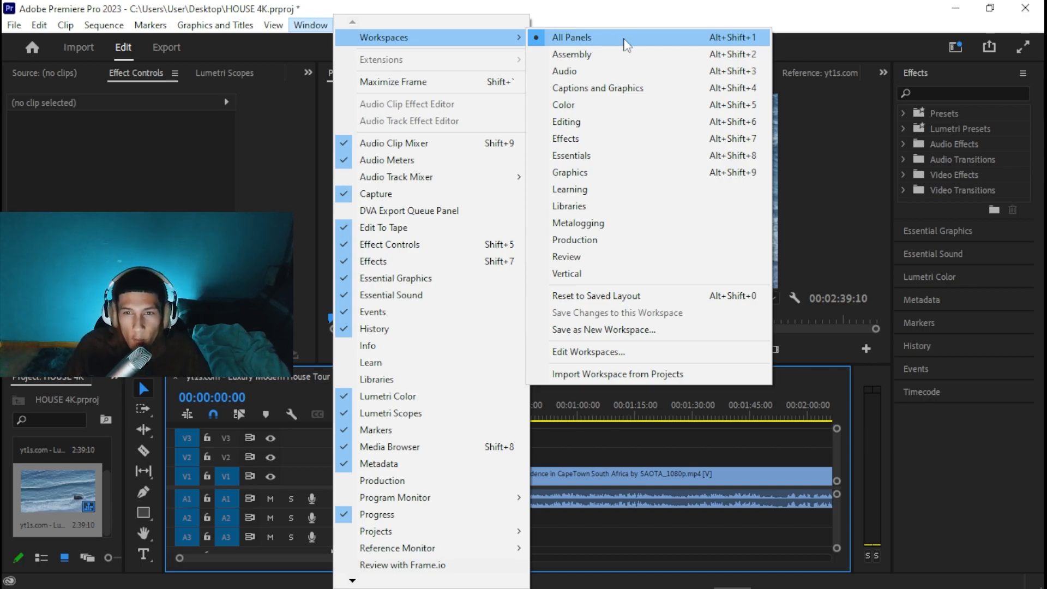
click(610, 13)
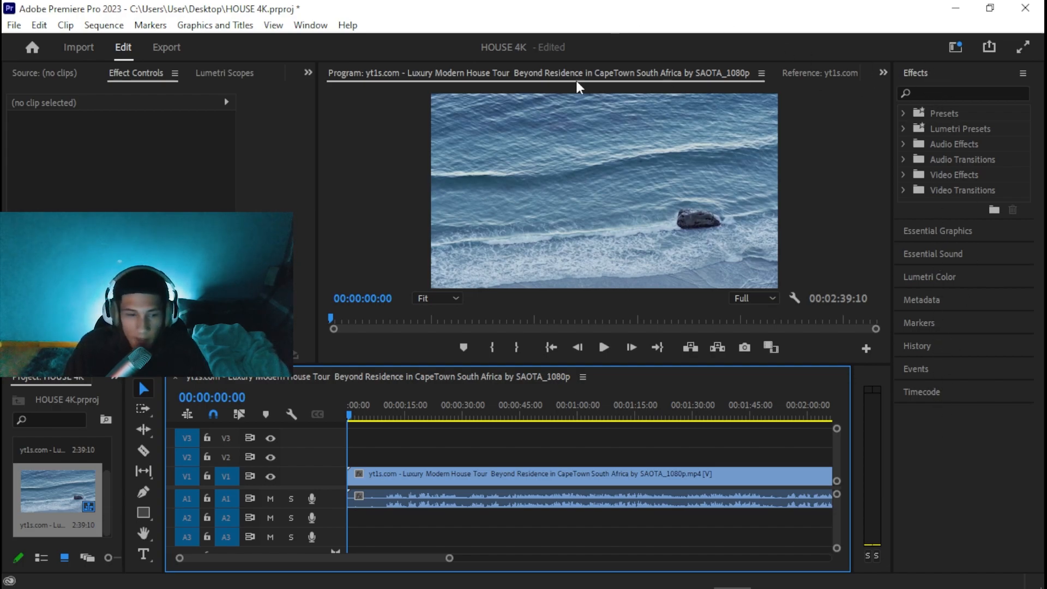
Step: Delete the house tour clip's audio from track A1, keeping its video on V1
key(equal)
mouse_move(382, 415)
mouse_down()
mouse_move(362, 415)
mouse_move(374, 416)
mouse_up()
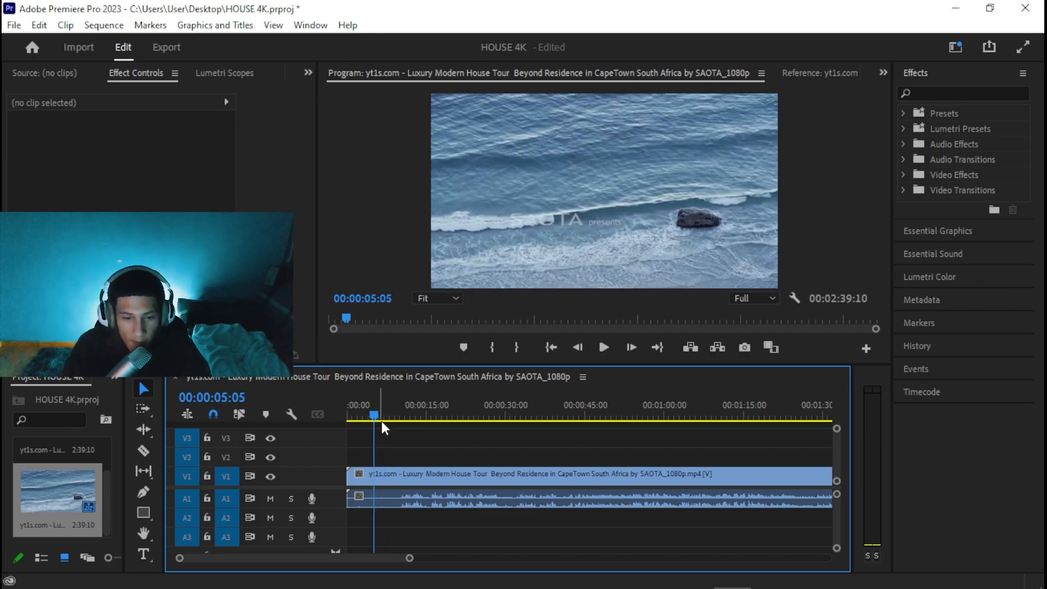
click(269, 499)
alt+click(388, 502)
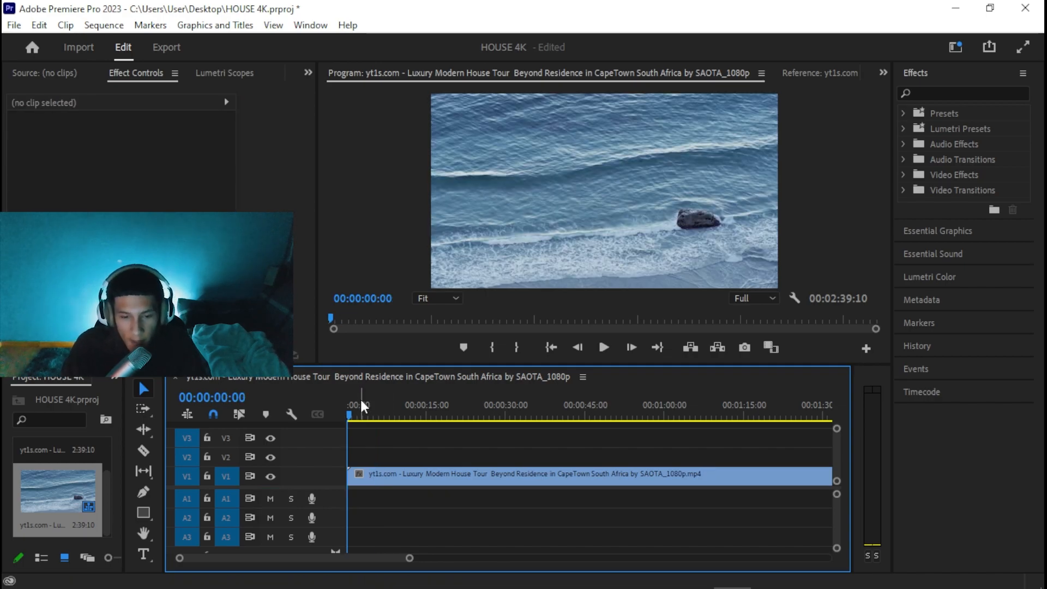
Step: Trim about 13 seconds of opening footage off the start of the clip and play the new beginning
drag(352, 406, 338, 423)
click(578, 410)
key(space)
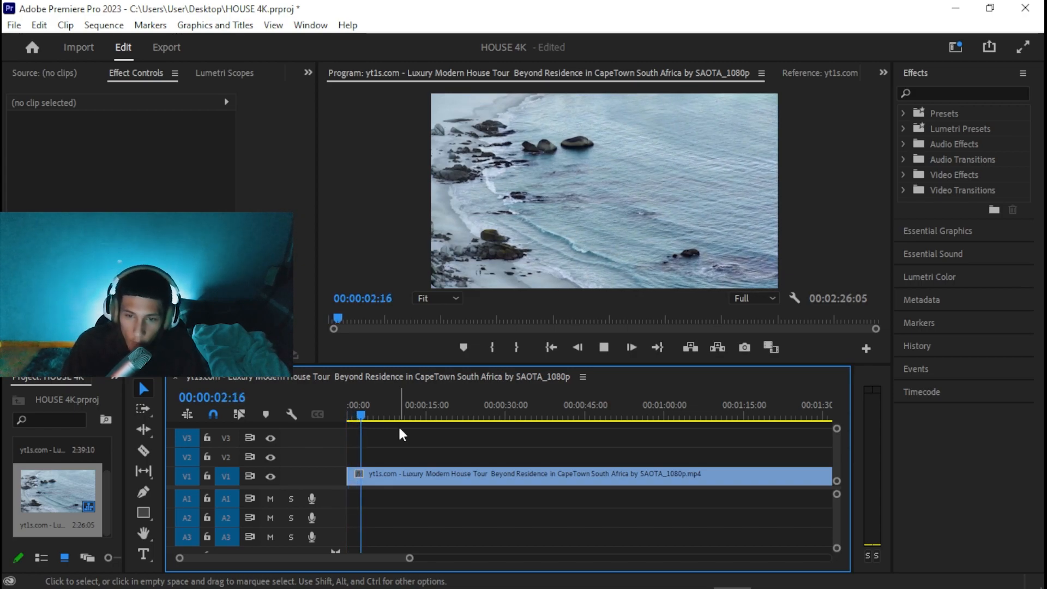
key(space)
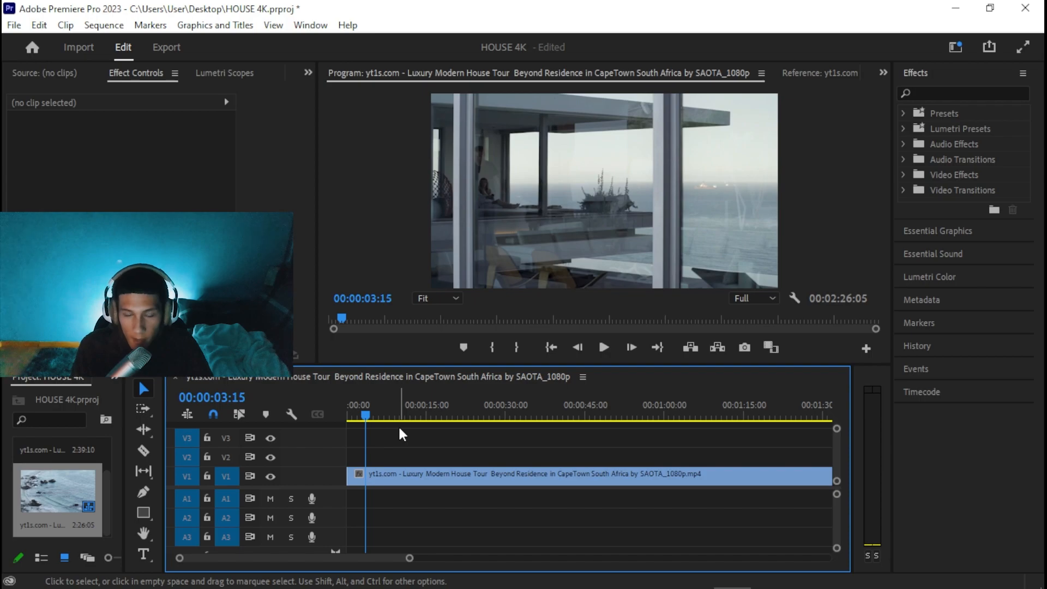
Step: Advance the playhead frame by frame to 00:00:04:01
key(Right)
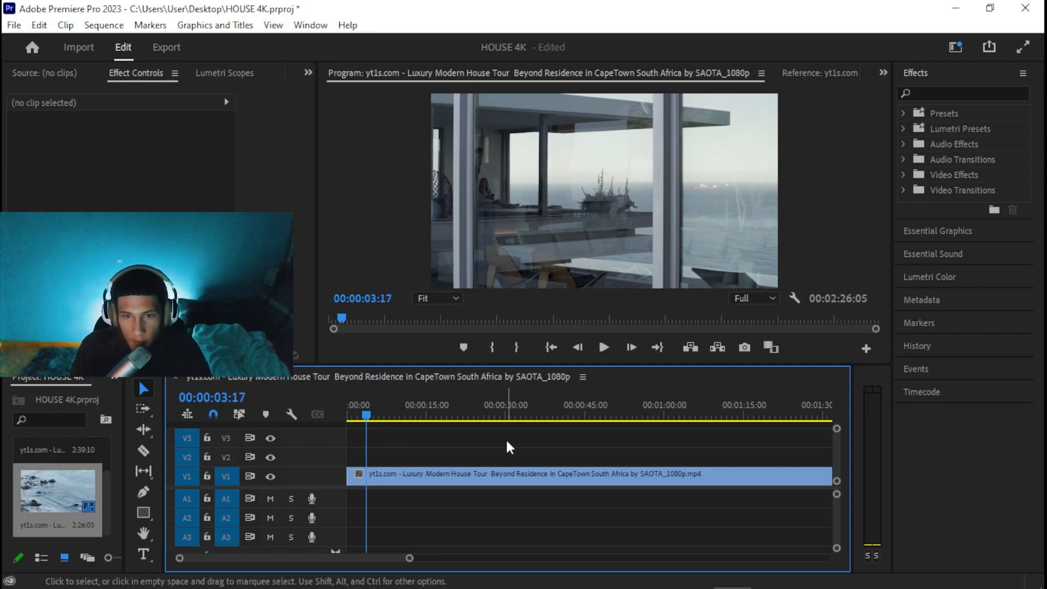
key(Right)
key(Right)
key(Right)
key(Right)
key(Right)
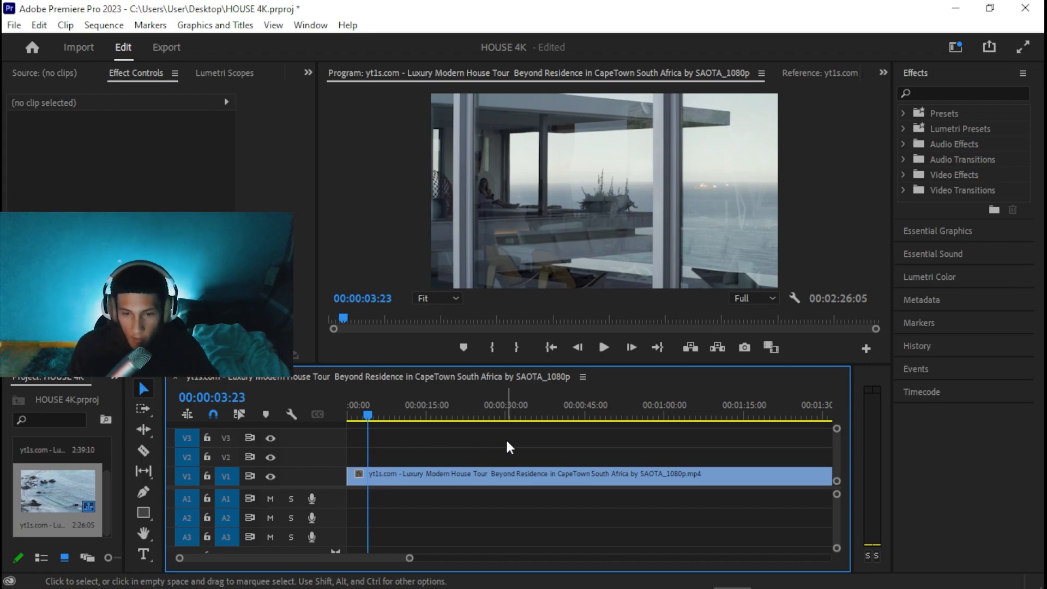
key(Right)
key(Right)
key(Right)
Step: Return the playhead to the sequence start with the whole clip in view and play its first five seconds
drag(410, 558, 500, 559)
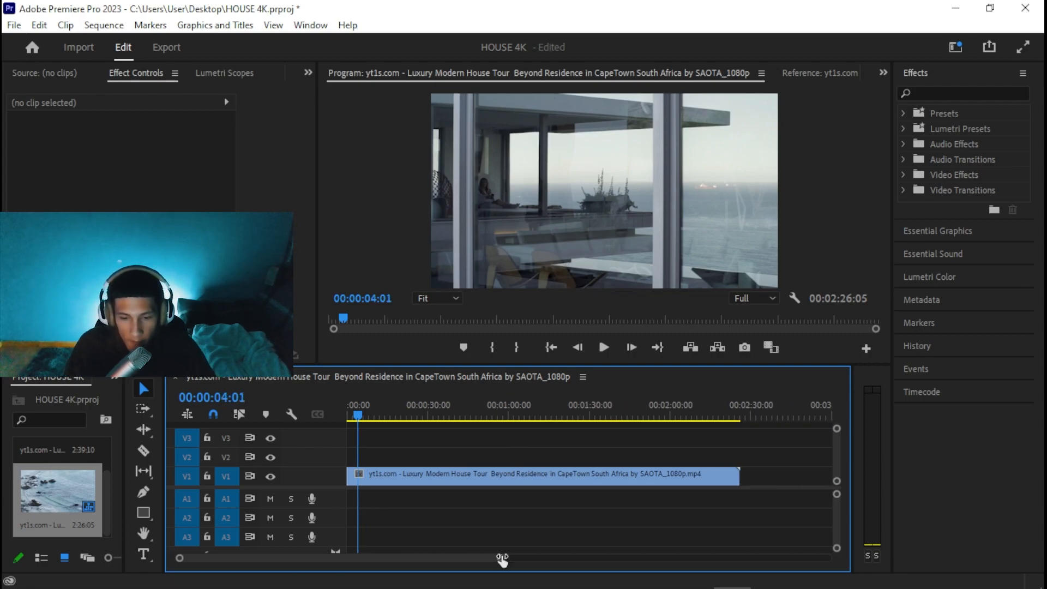
mouse_move(282, 556)
mouse_down()
mouse_move(429, 556)
mouse_move(272, 561)
mouse_up()
drag(500, 557, 548, 552)
drag(518, 419, 500, 419)
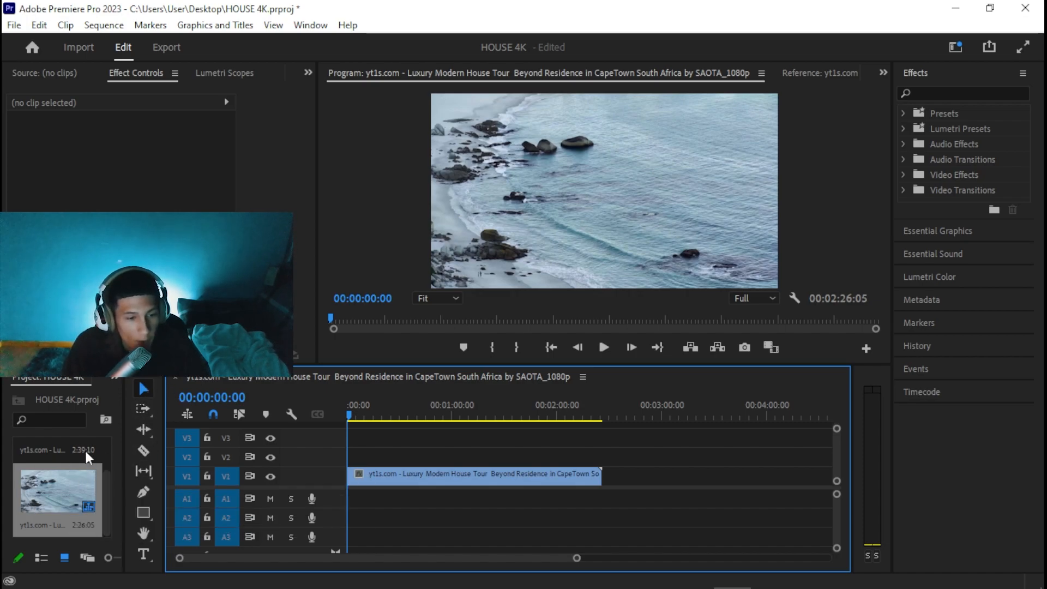
scroll(80, 473, up, 2)
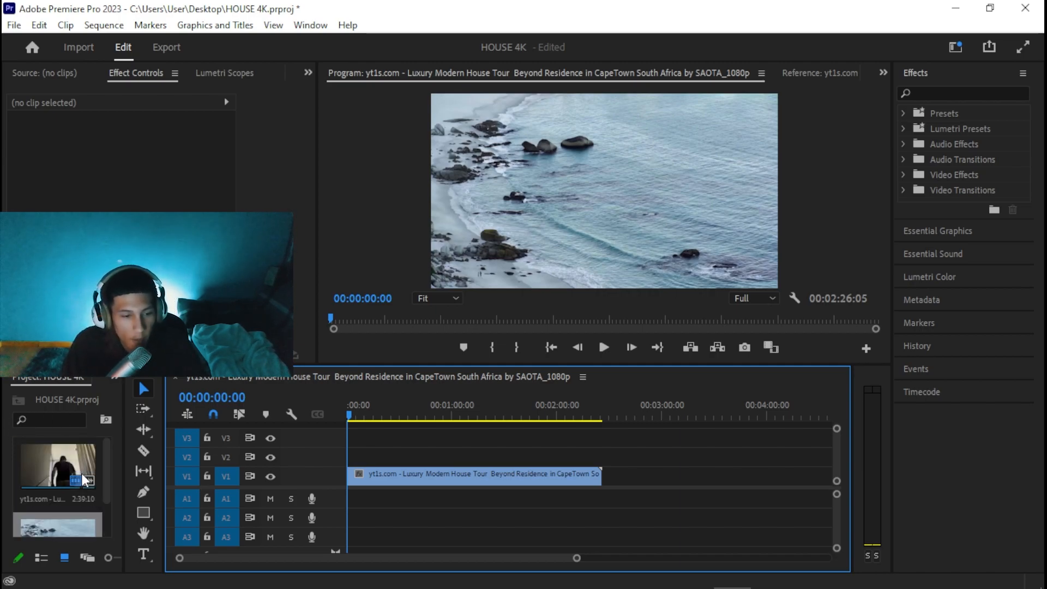
scroll(84, 479, down, 2)
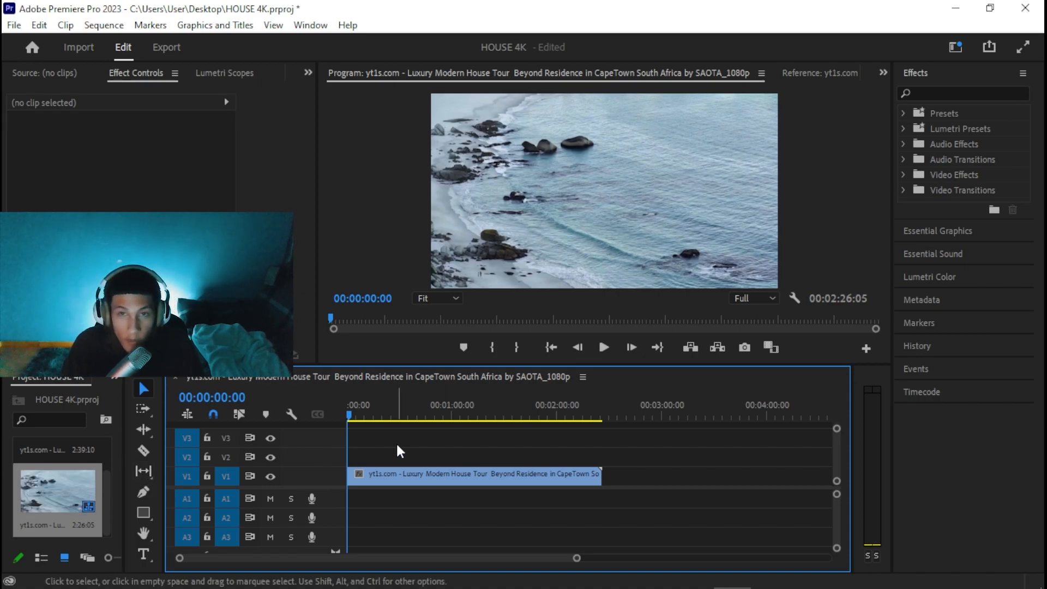
key(space)
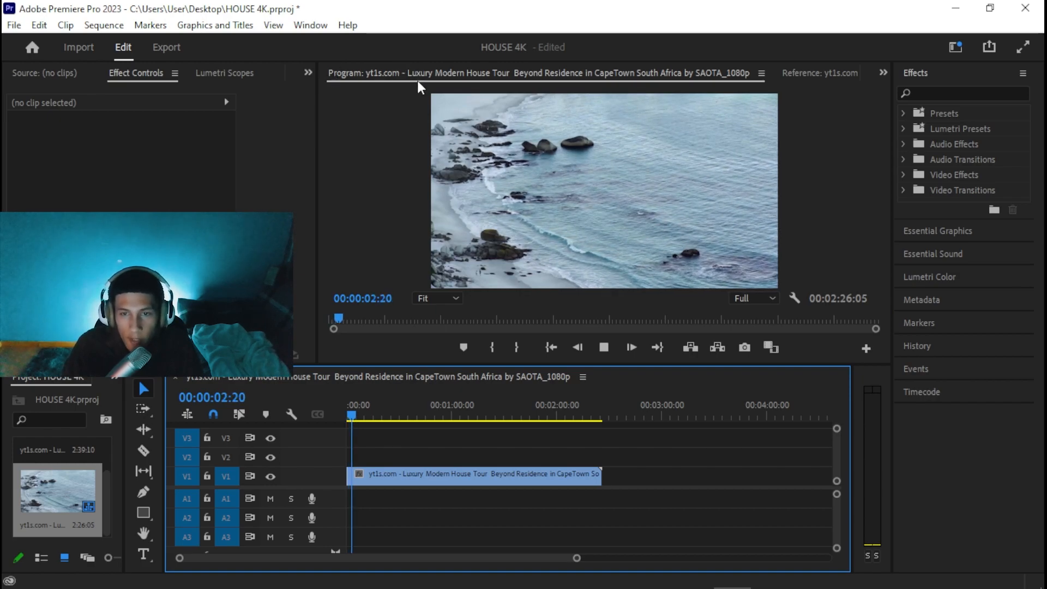
key(space)
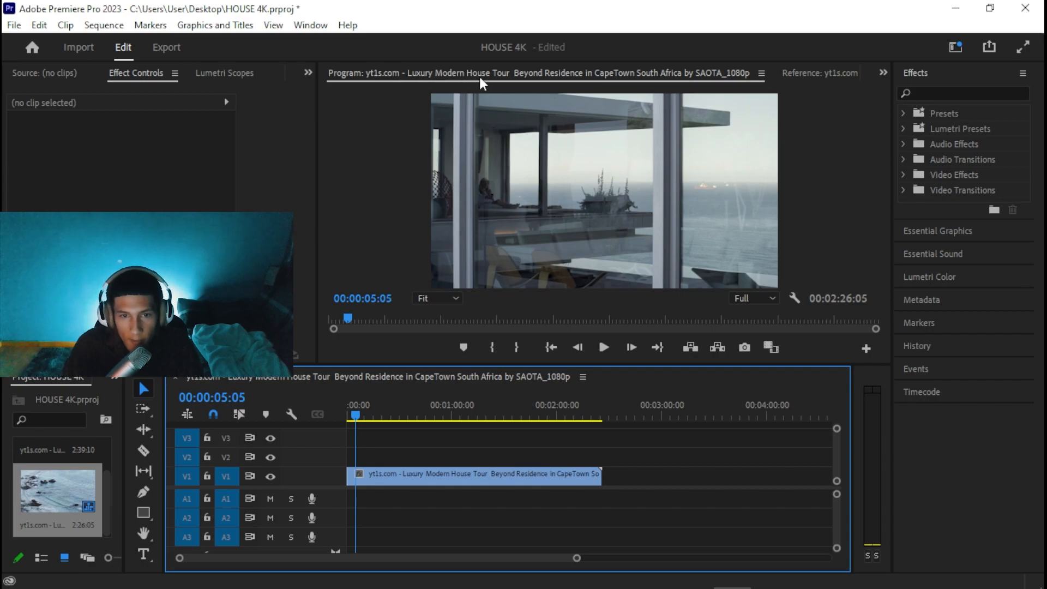
Step: Continue playing the sequence with the Program monitor maximized
click(453, 76)
key(space)
double_click(459, 74)
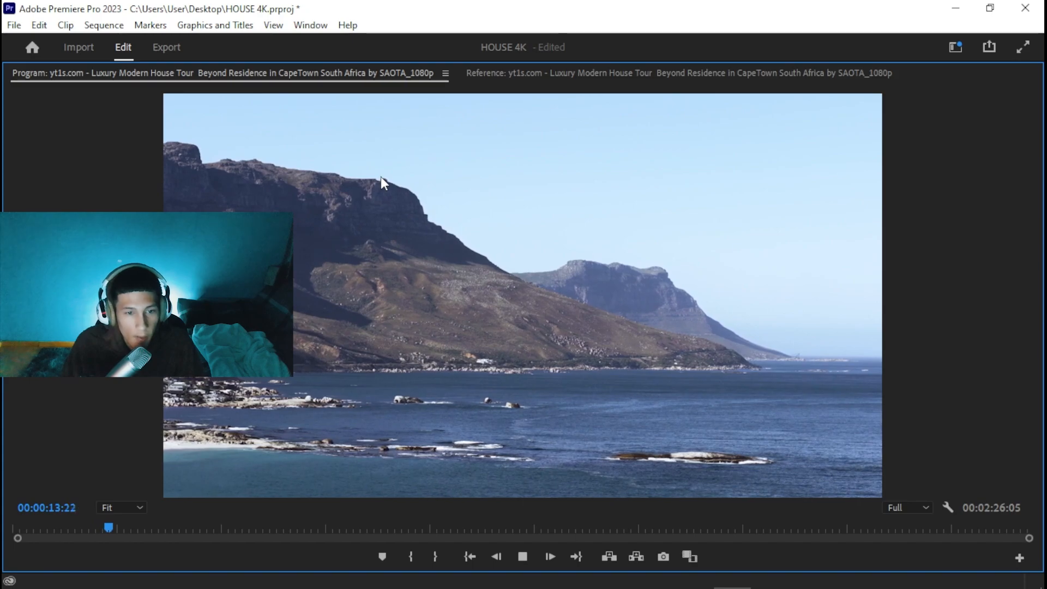
Step: Try the Program monitor's playback resolution at 1/2 and 1/4, and restore it to Full
right_click(347, 211)
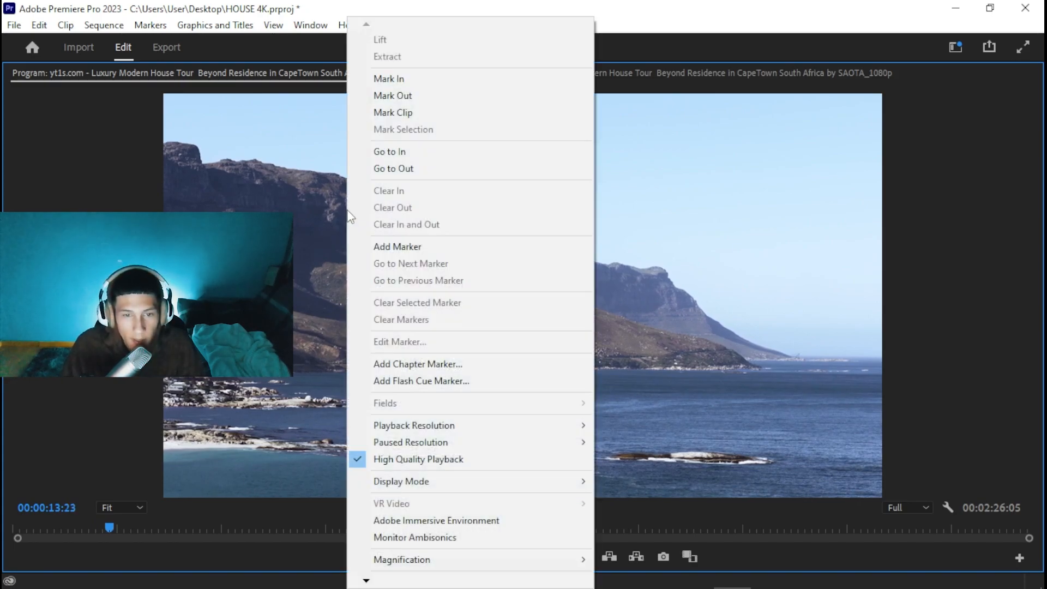
mouse_move(409, 427)
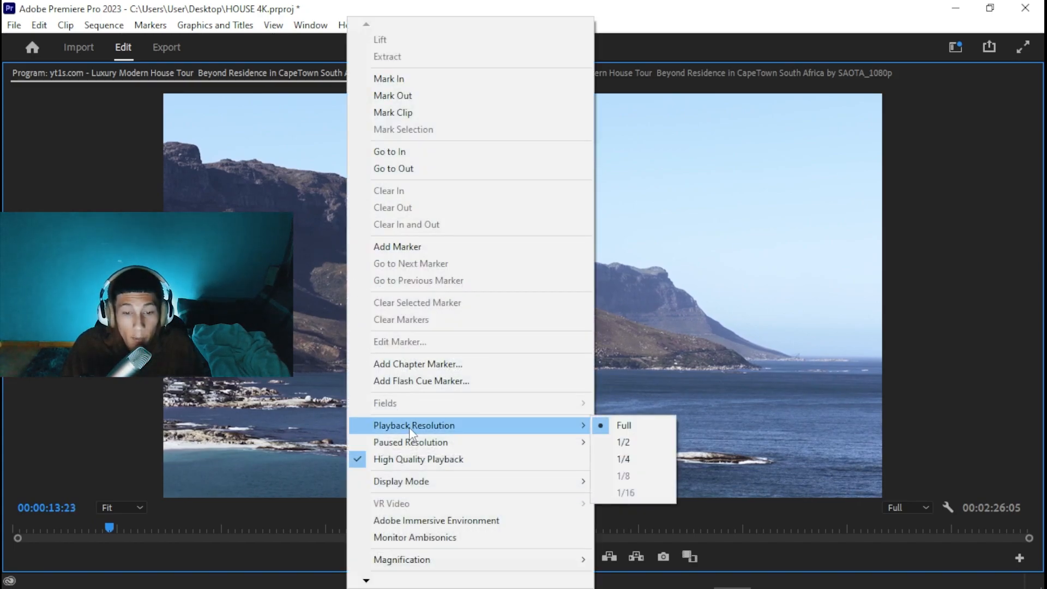
click(625, 446)
right_click(518, 275)
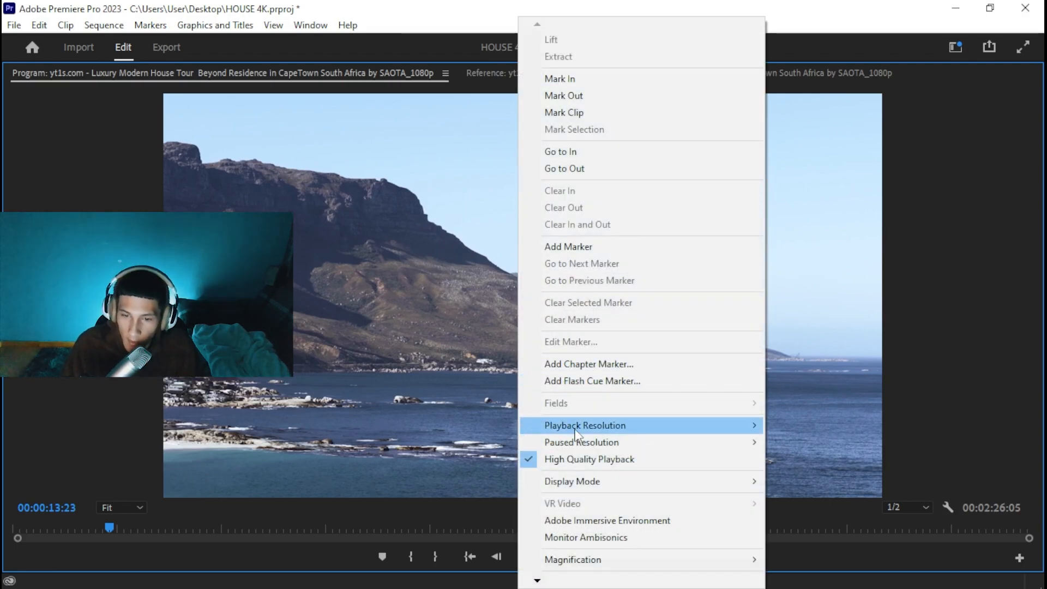
mouse_move(579, 426)
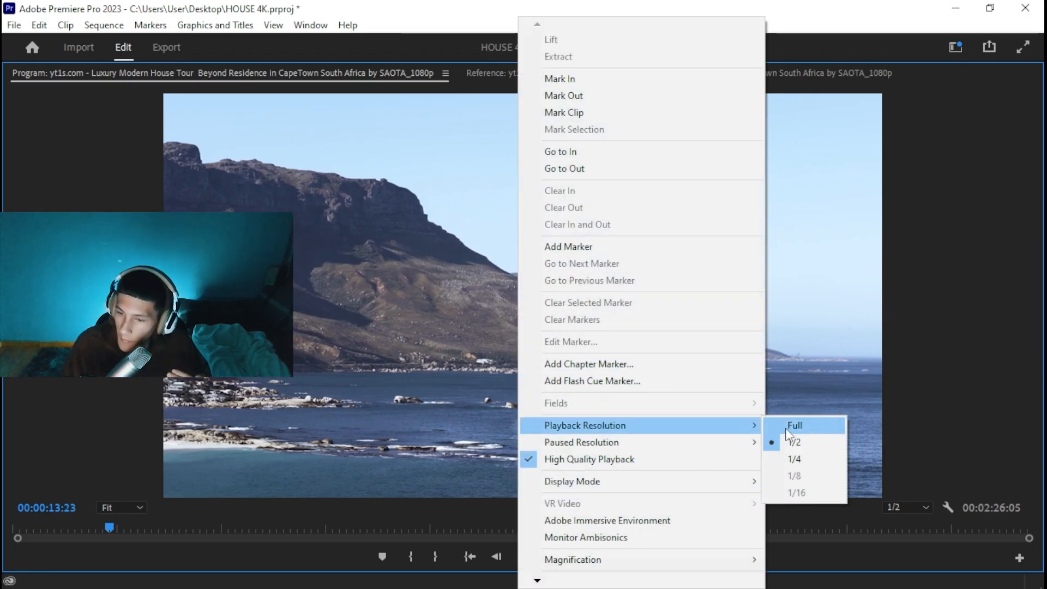
click(794, 458)
right_click(346, 282)
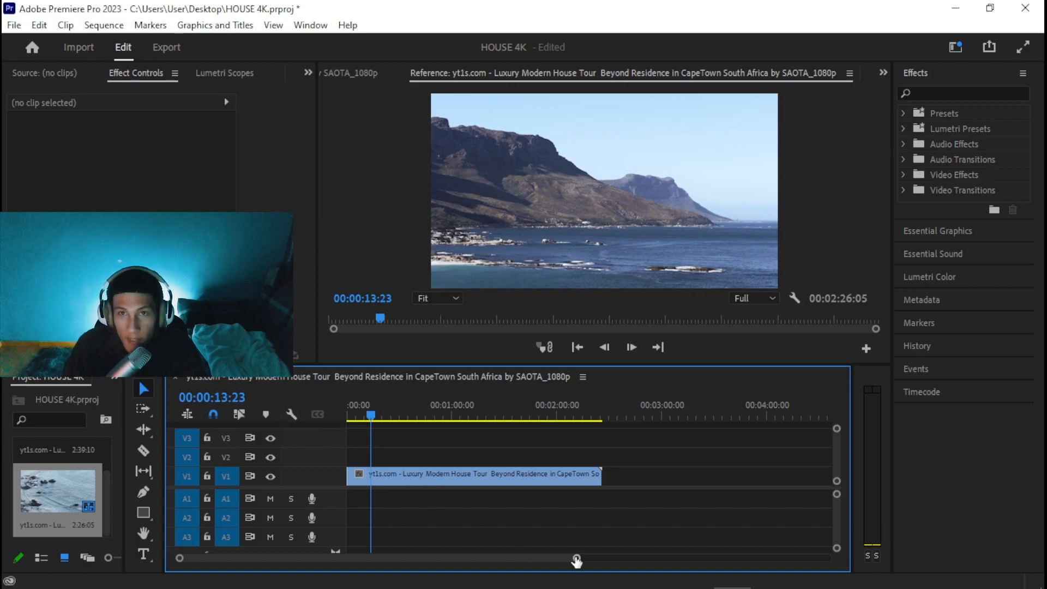
drag(575, 558, 524, 560)
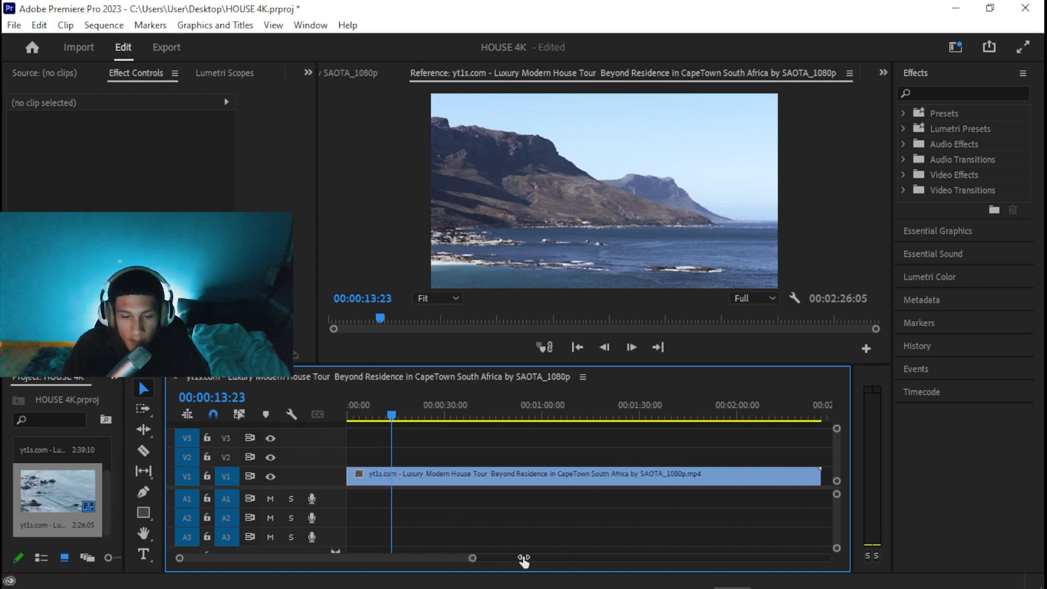
click(411, 460)
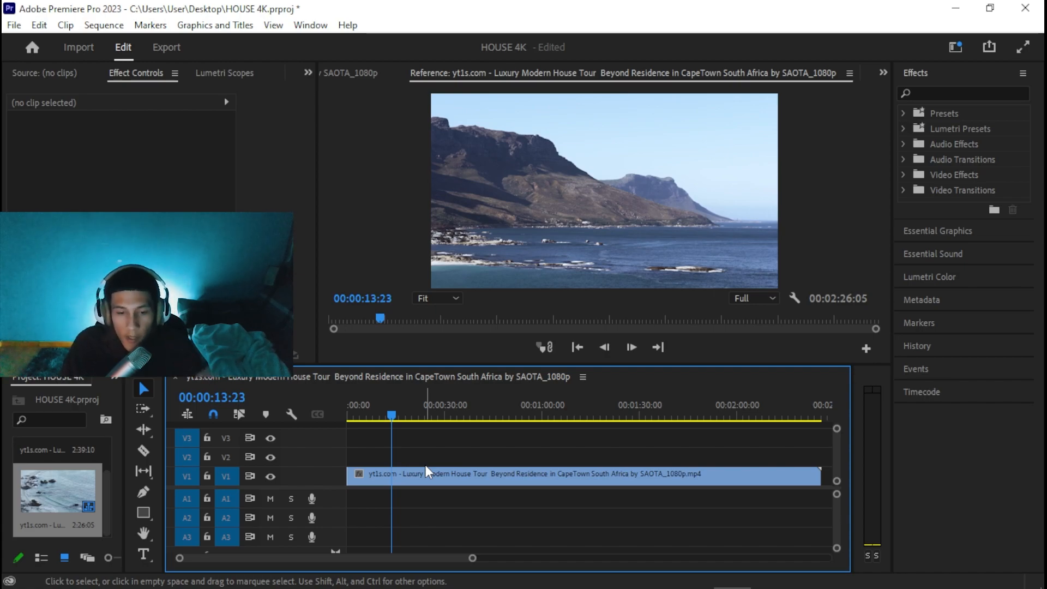
drag(409, 482, 651, 479)
drag(730, 481, 562, 465)
drag(672, 476, 436, 478)
click(469, 461)
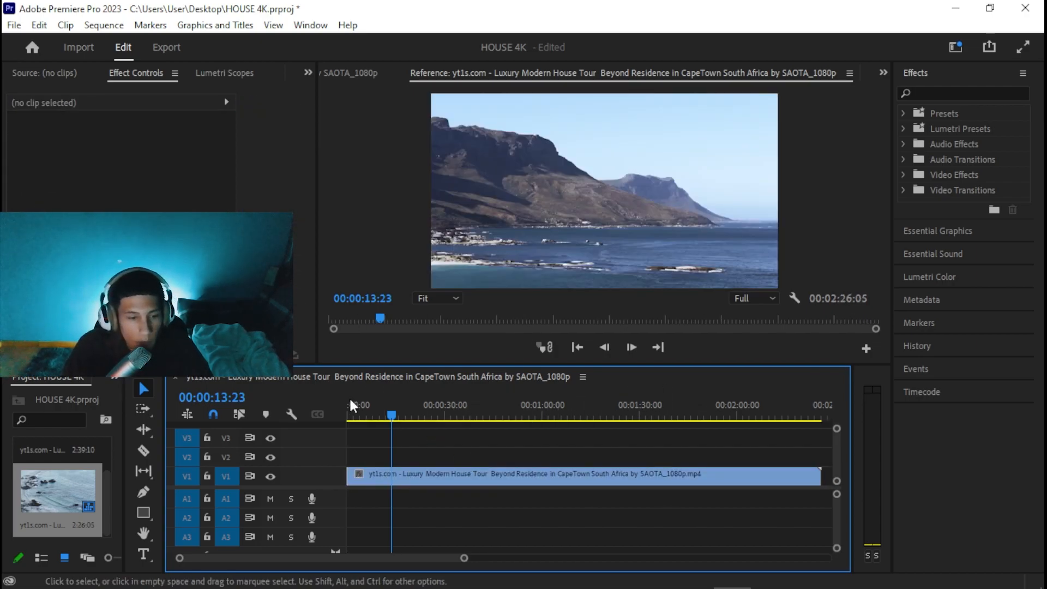
Step: Split the house tour clip on V1 at 00:00:08:13 with the Razor tool
click(144, 450)
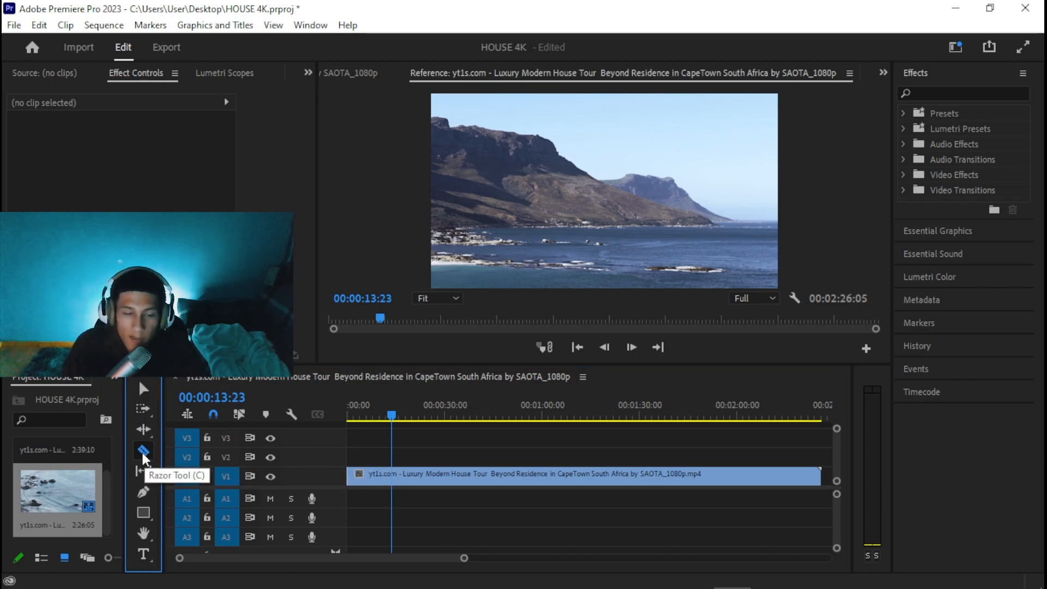
drag(404, 418, 376, 414)
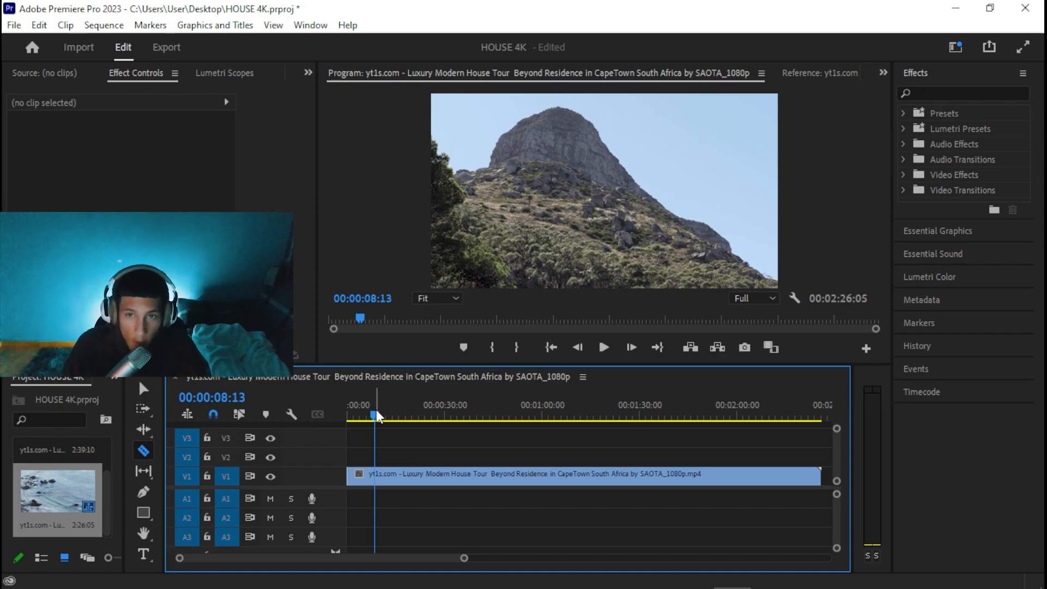
click(377, 473)
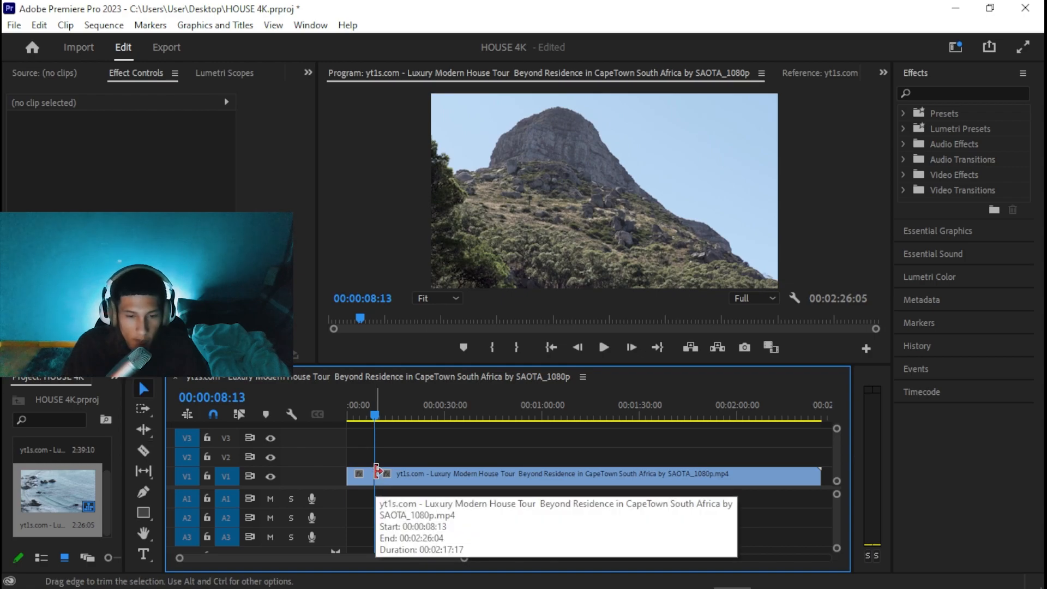
Step: Delete the piece before the cut and move the remaining clip to 00:00:00:00, returning the playhead to the sequence start
click(146, 390)
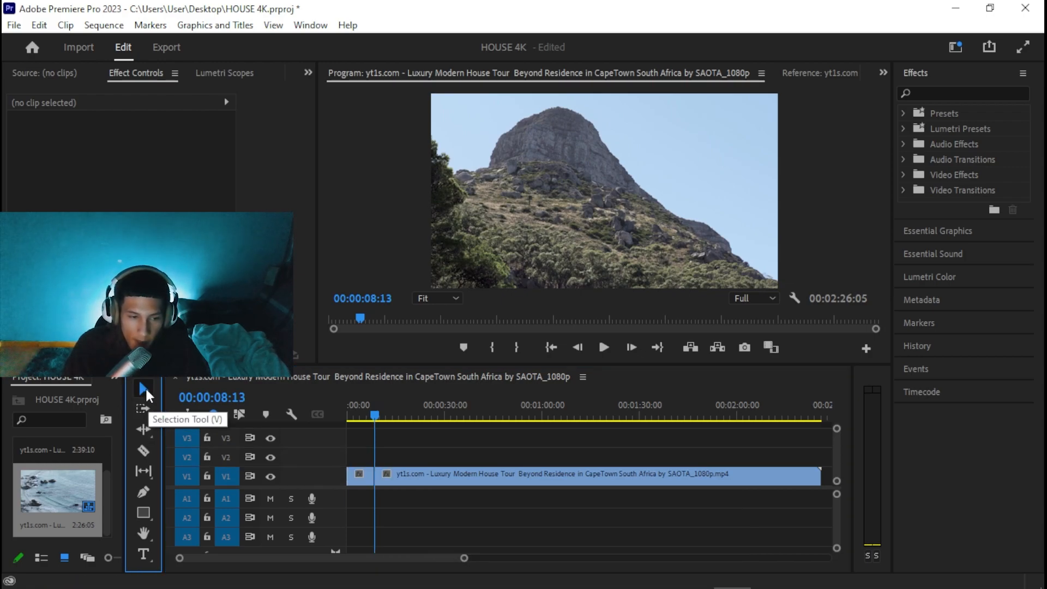
click(359, 473)
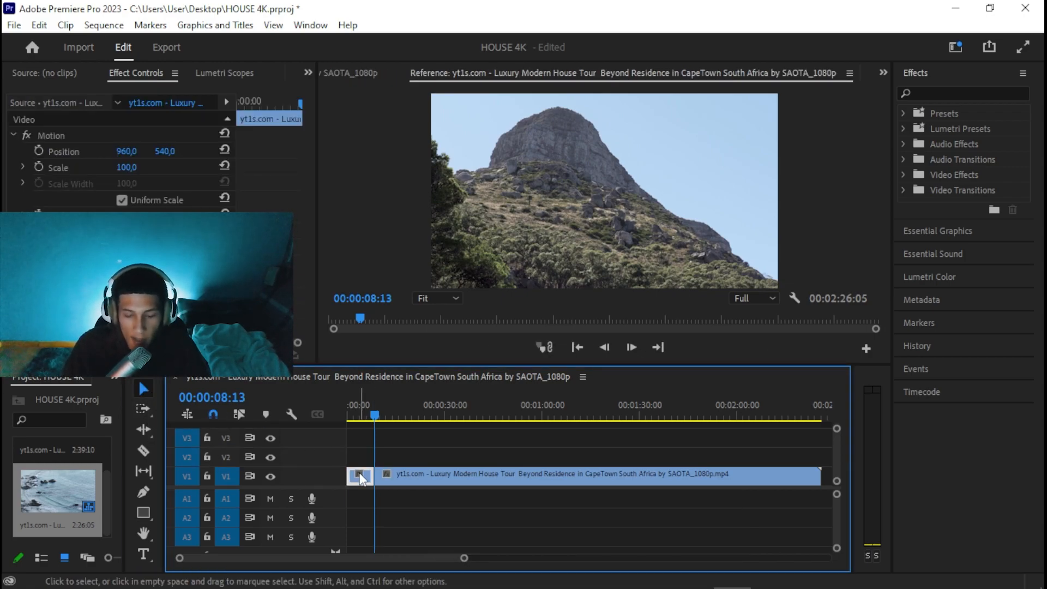
key(Delete)
drag(428, 475, 384, 479)
drag(376, 417, 347, 419)
click(394, 442)
key(=)
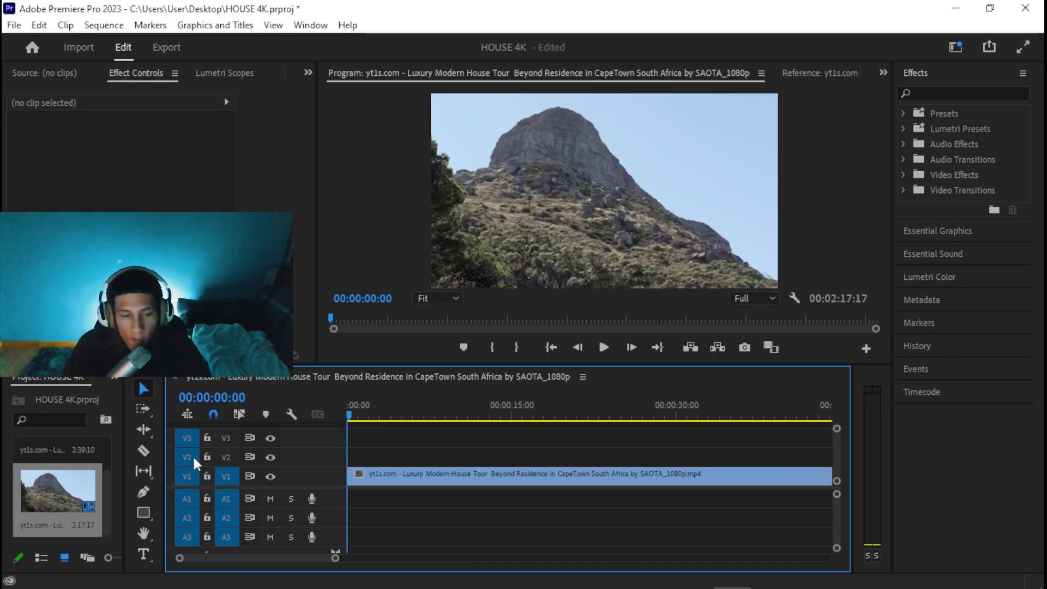
Step: Split the clip on V1 at 00:00:03:00 with the Razor tool
click(145, 449)
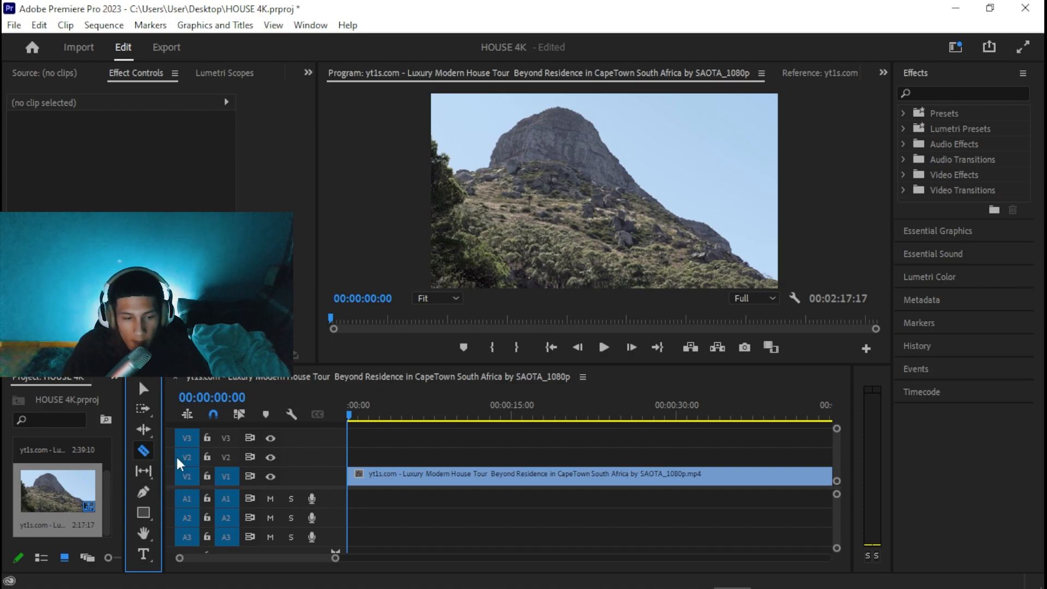
click(142, 390)
click(362, 434)
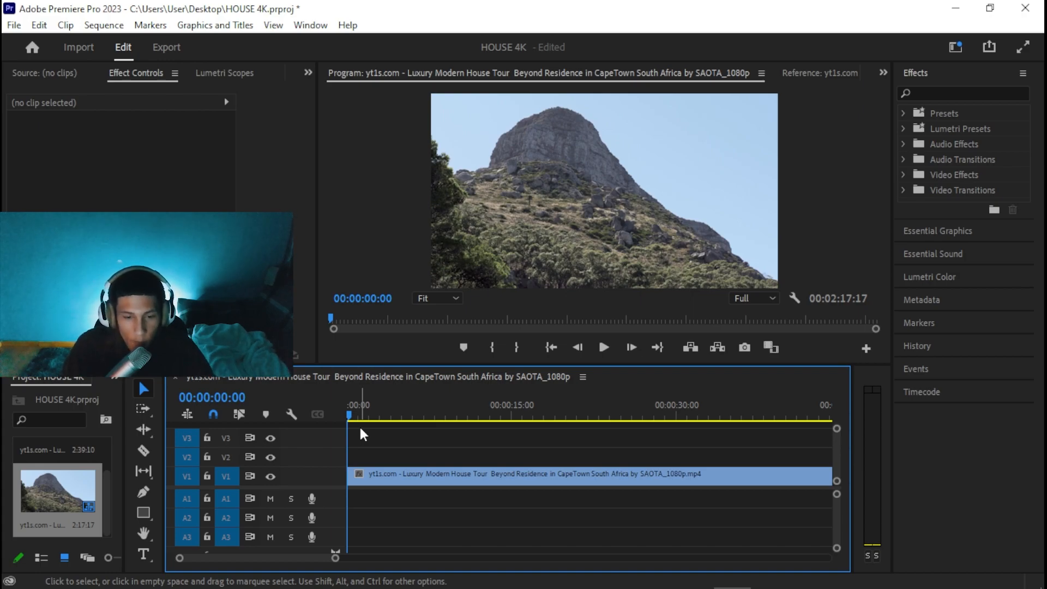
click(150, 448)
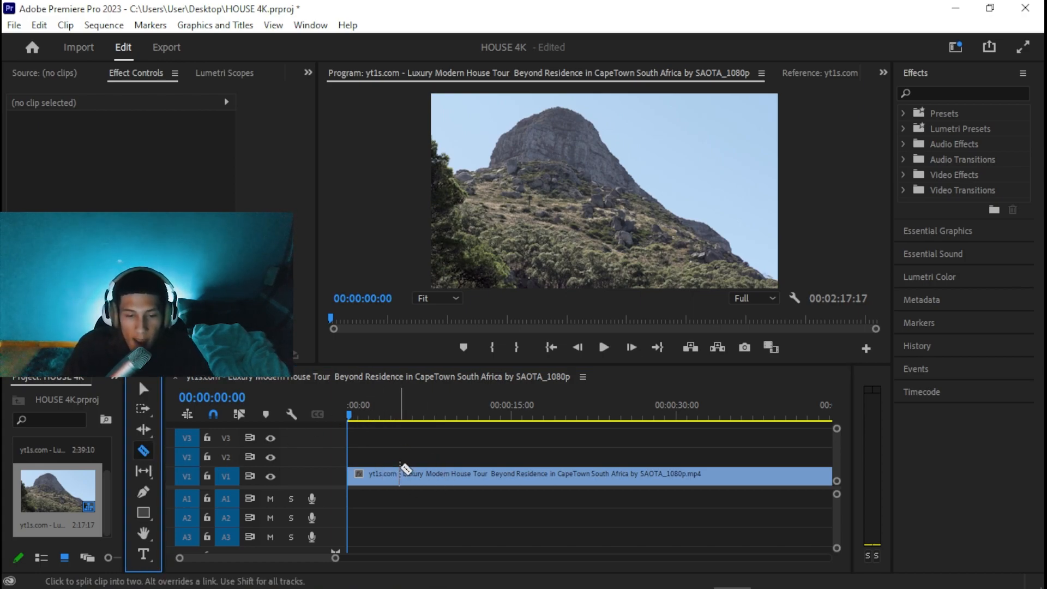
click(378, 417)
mouse_move(381, 415)
mouse_down()
mouse_move(360, 417)
mouse_move(379, 415)
mouse_up()
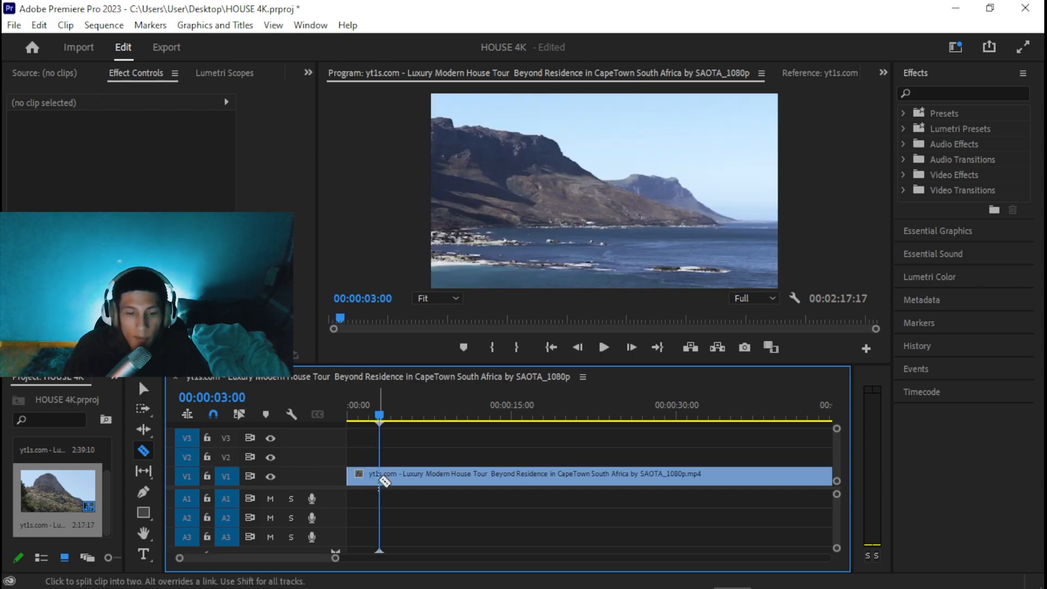
click(379, 476)
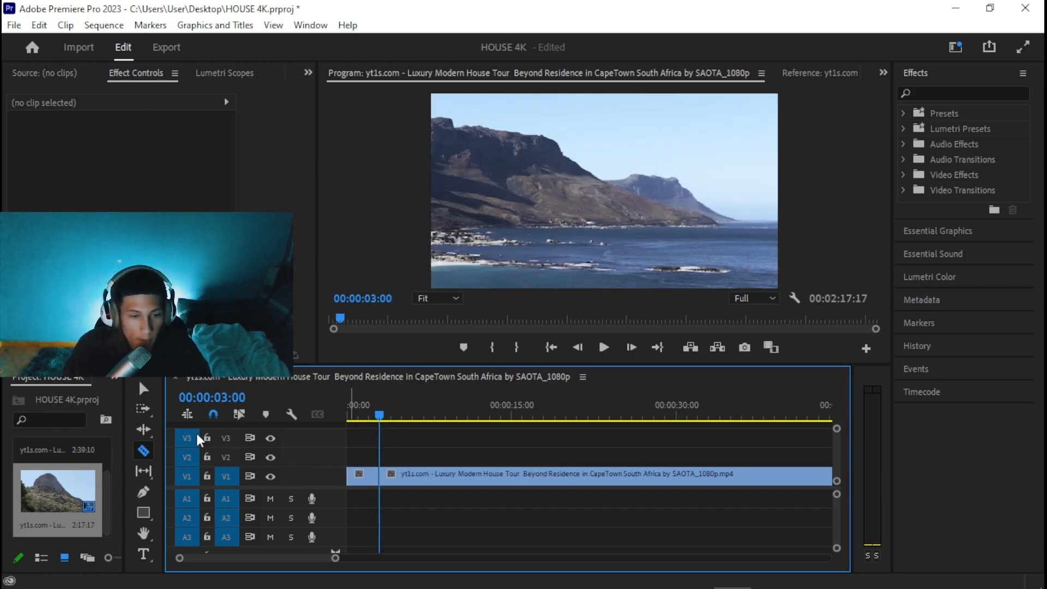
Step: Ripple-delete the three-second piece at the start of V1
click(143, 388)
click(362, 479)
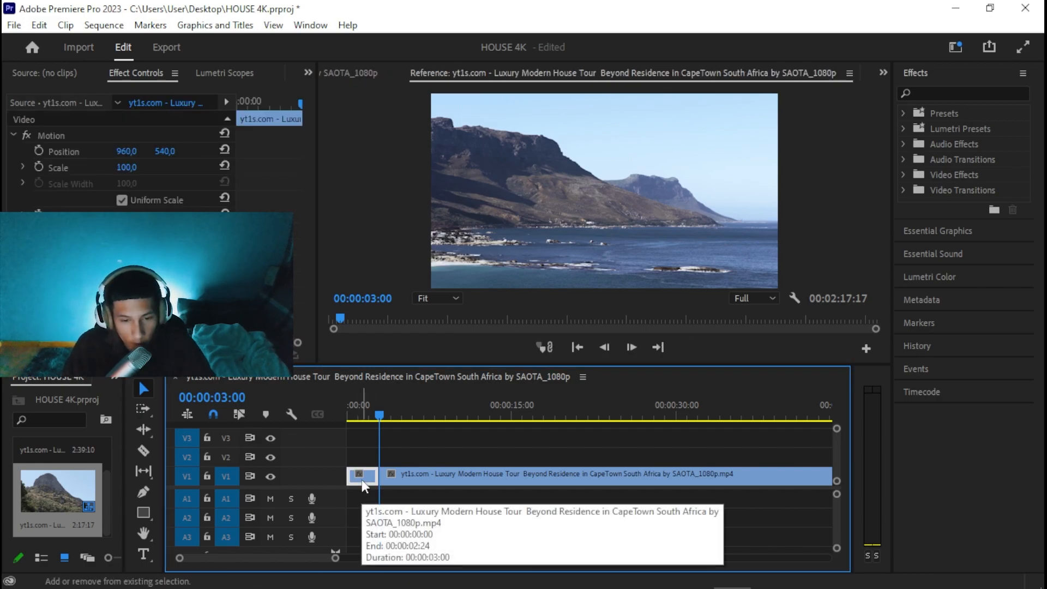
key(shift+Delete)
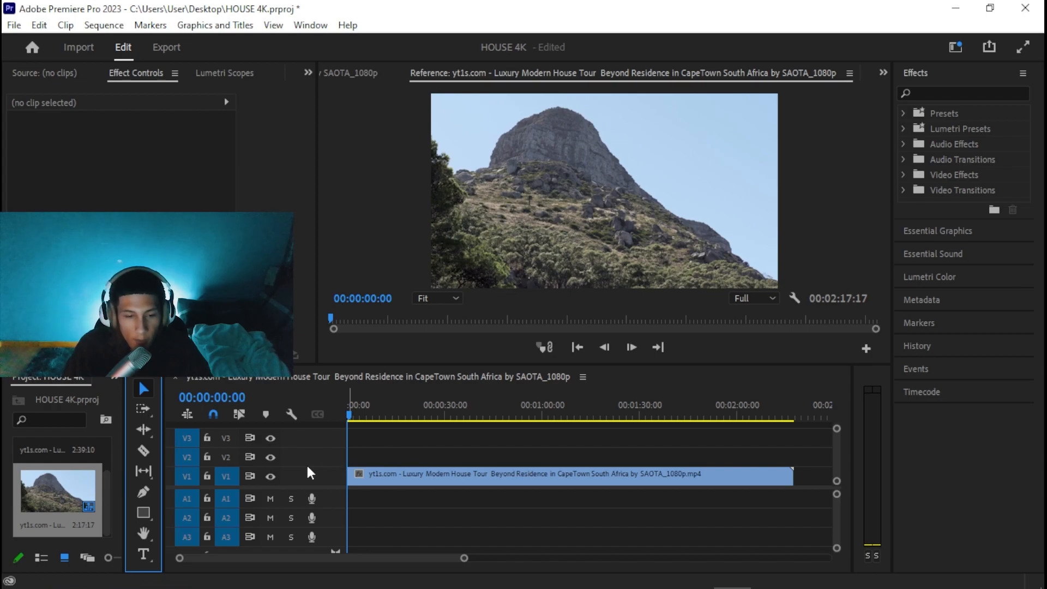
Step: Split the V1 clip at 00:00:04:16 with the Razor tool
click(312, 468)
mouse_move(312, 447)
mouse_down()
mouse_move(313, 464)
mouse_move(312, 438)
mouse_up()
drag(464, 557, 358, 557)
click(382, 419)
click(397, 406)
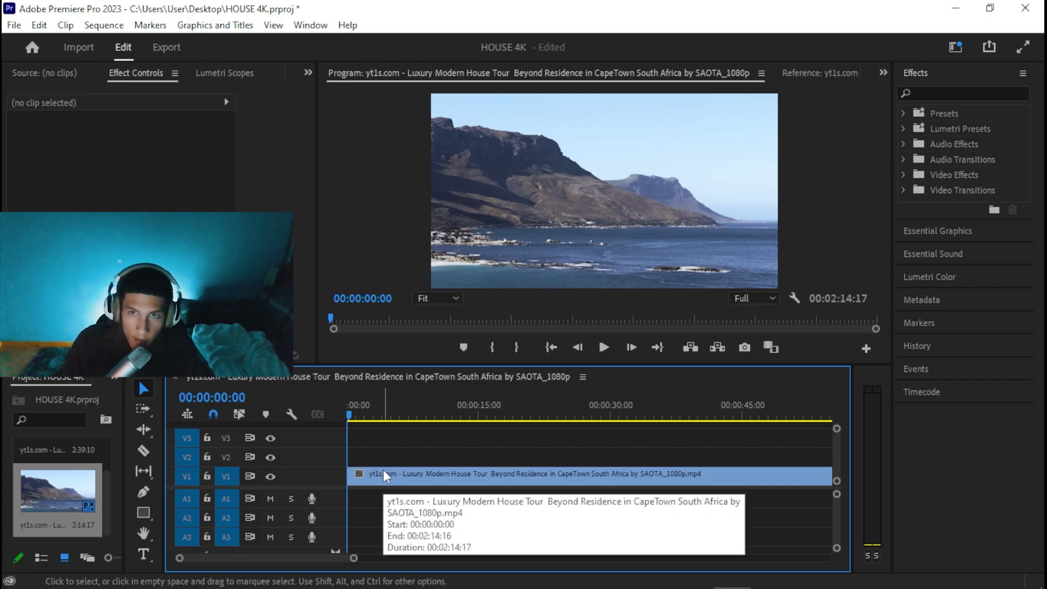
drag(360, 412, 388, 411)
drag(354, 561, 308, 559)
click(422, 414)
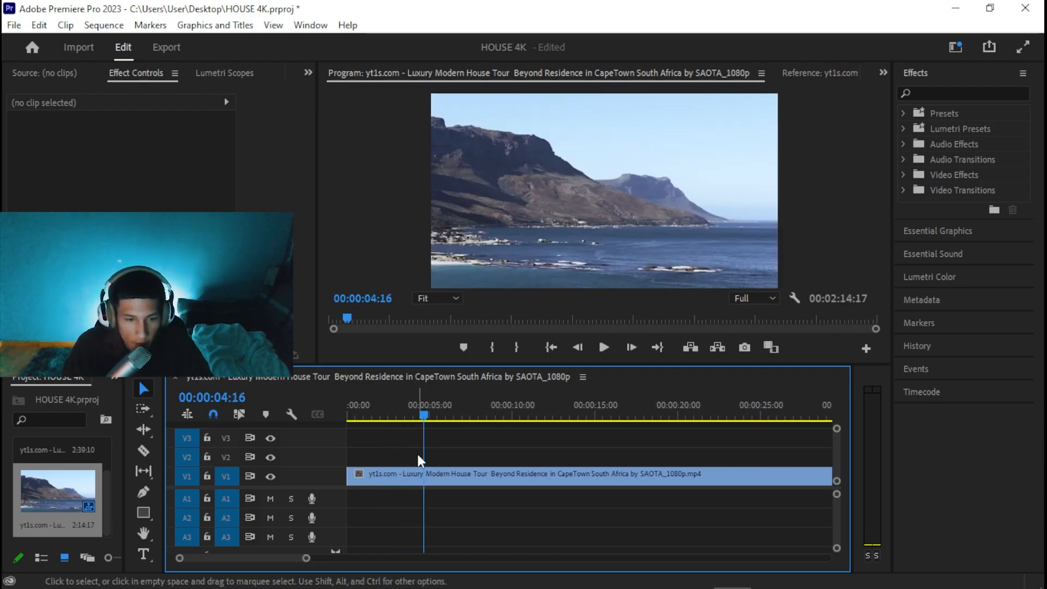
key(c)
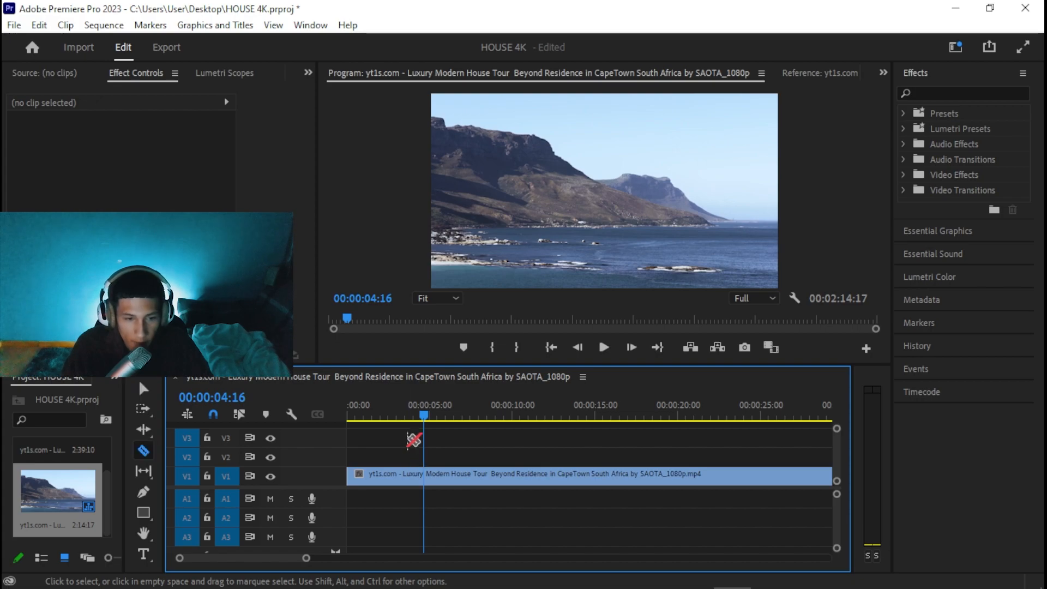
click(423, 474)
Step: Set the first V1 piece's speed to 300% with Optical Flow time interpolation
key(v)
click(390, 475)
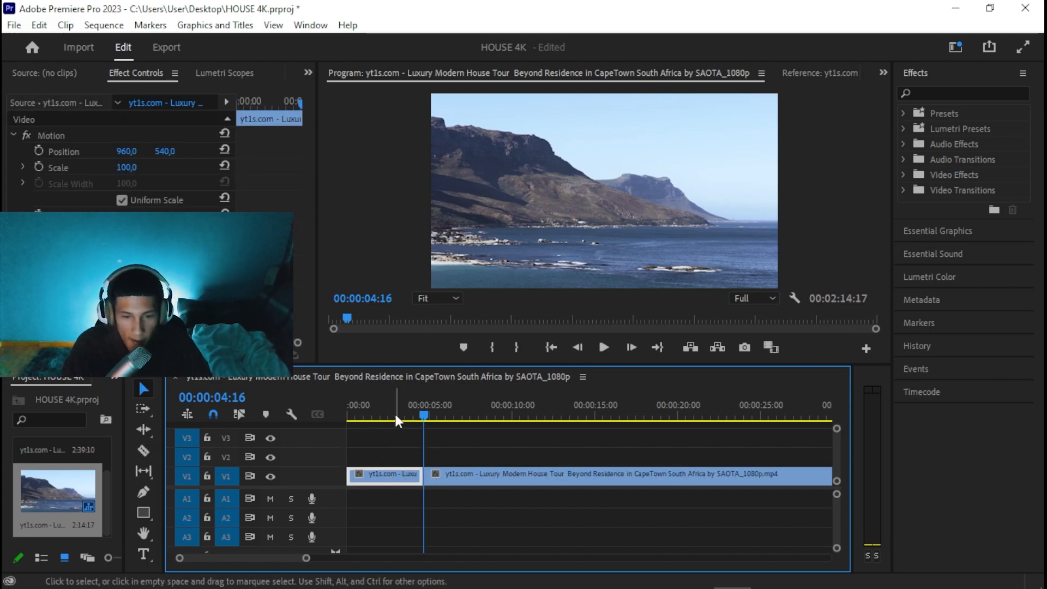
click(381, 416)
right_click(404, 476)
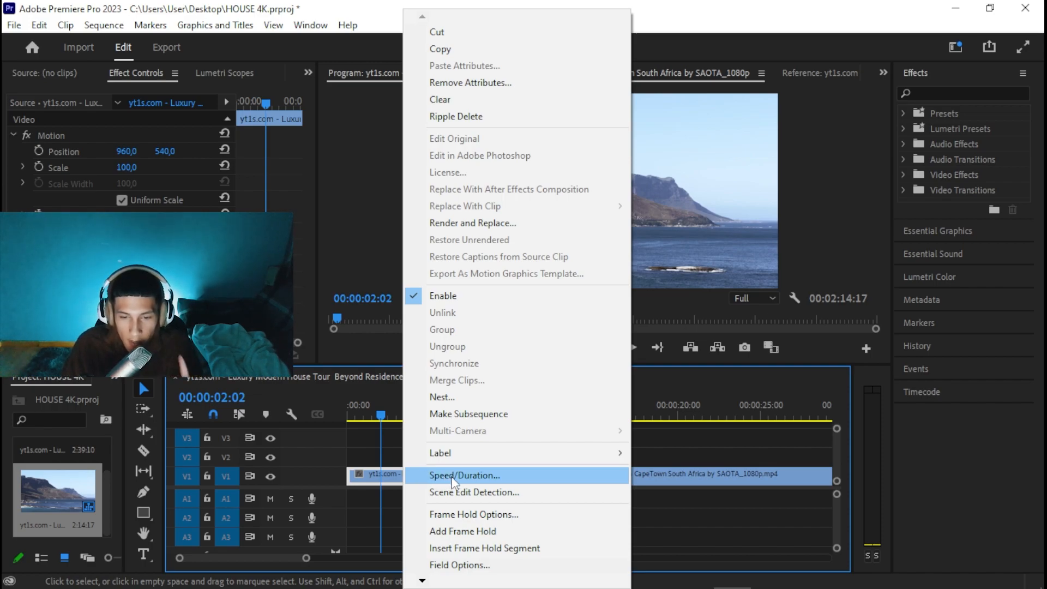
click(452, 476)
mouse_move(520, 207)
mouse_down()
mouse_move(567, 188)
mouse_move(513, 193)
mouse_up()
key(BackSpace)
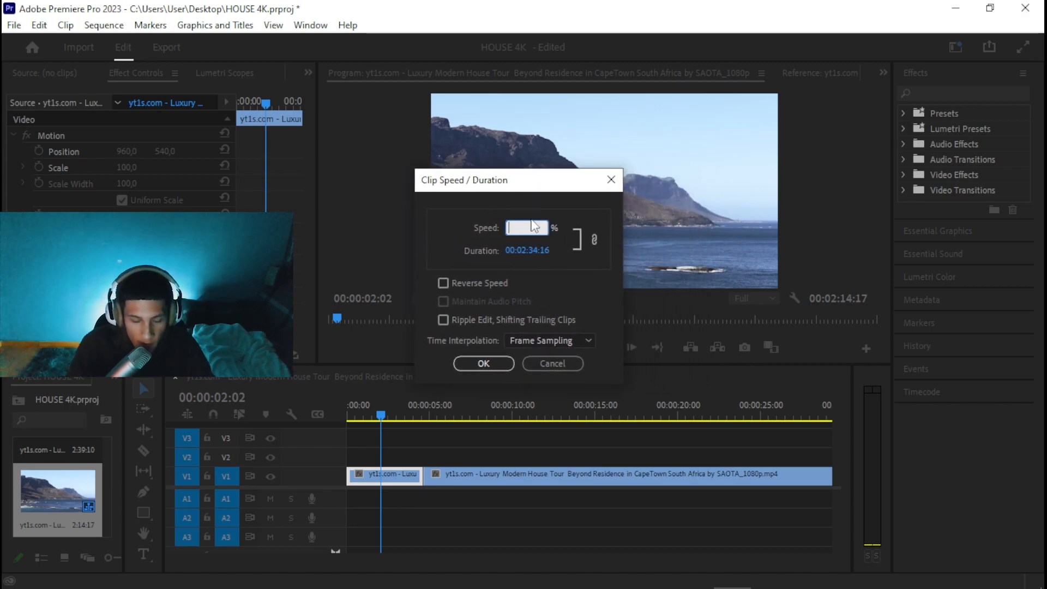
text(300)
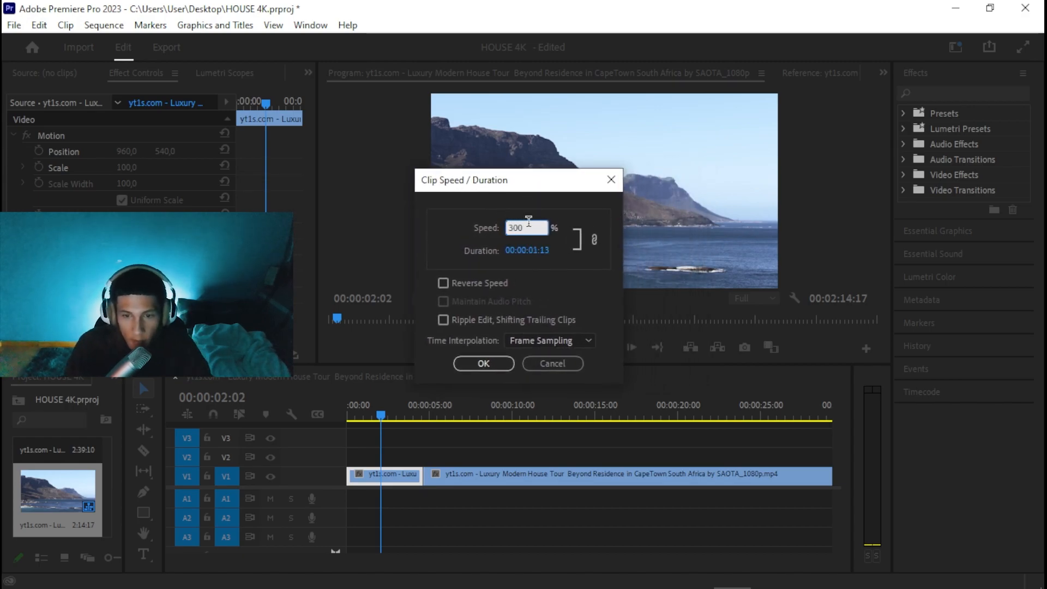
click(515, 343)
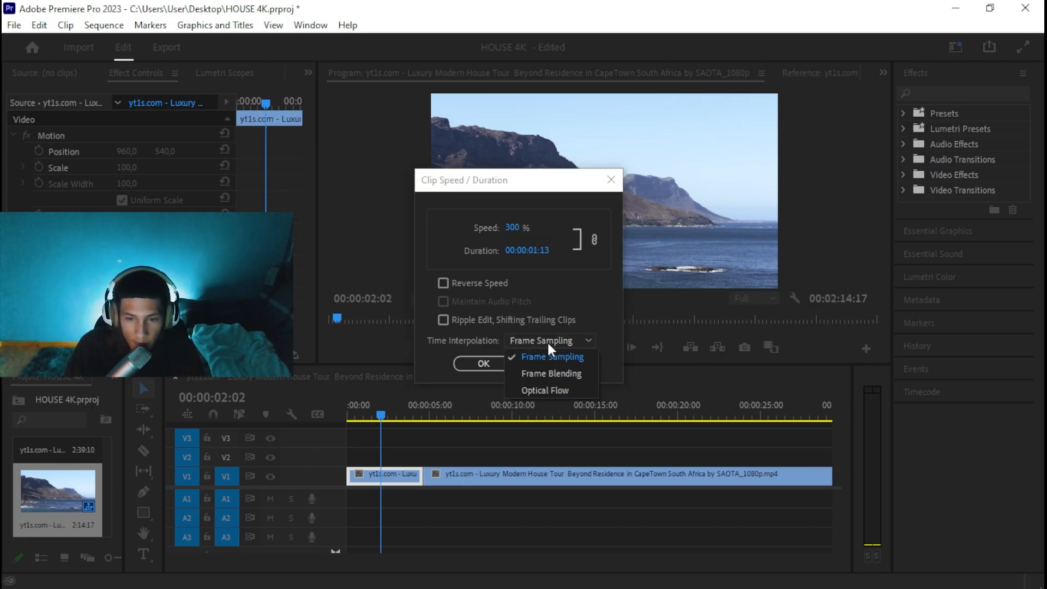
click(551, 388)
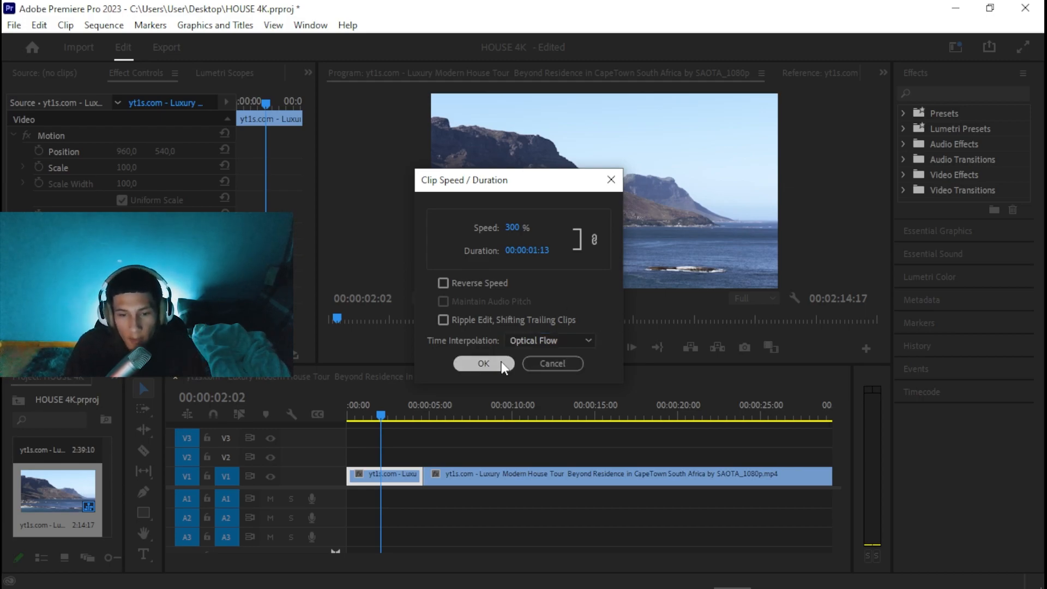
click(486, 363)
Step: Play the sped-up piece from the sequence start and close the gap between it and the following clip
drag(391, 420, 329, 410)
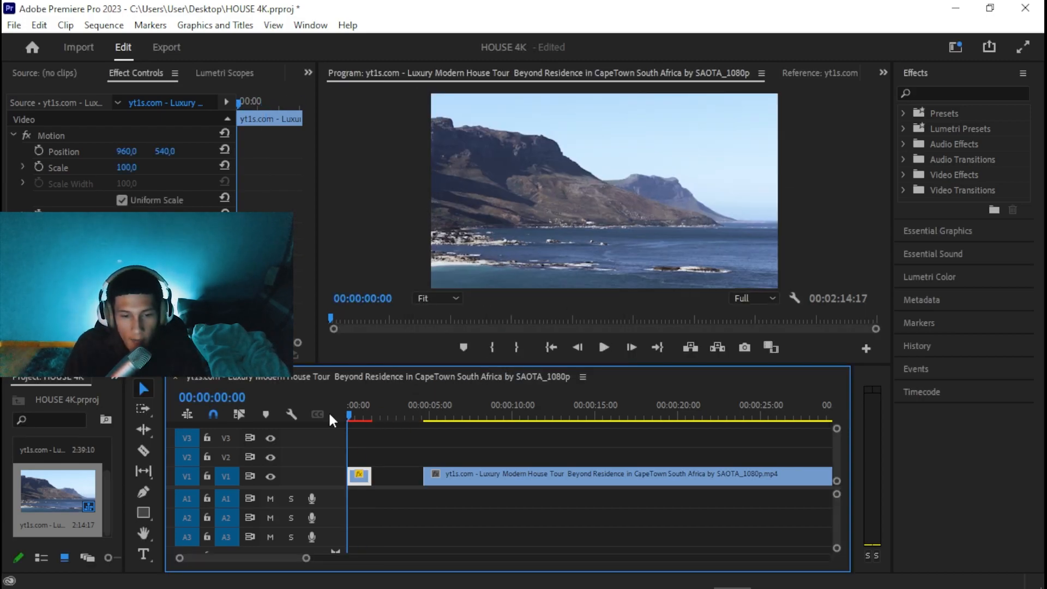
click(388, 433)
key(space)
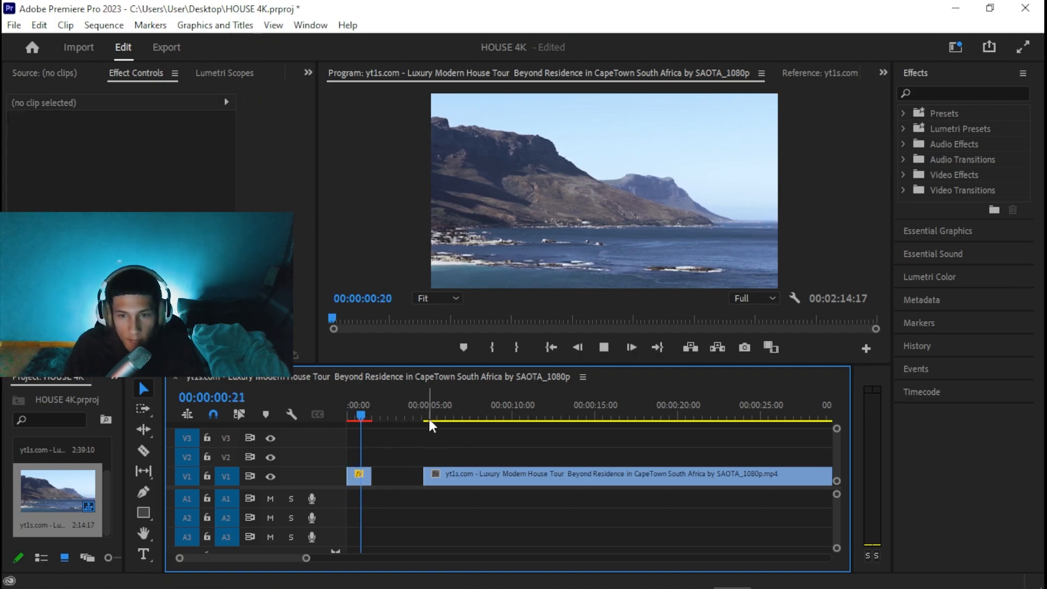
key(space)
click(446, 476)
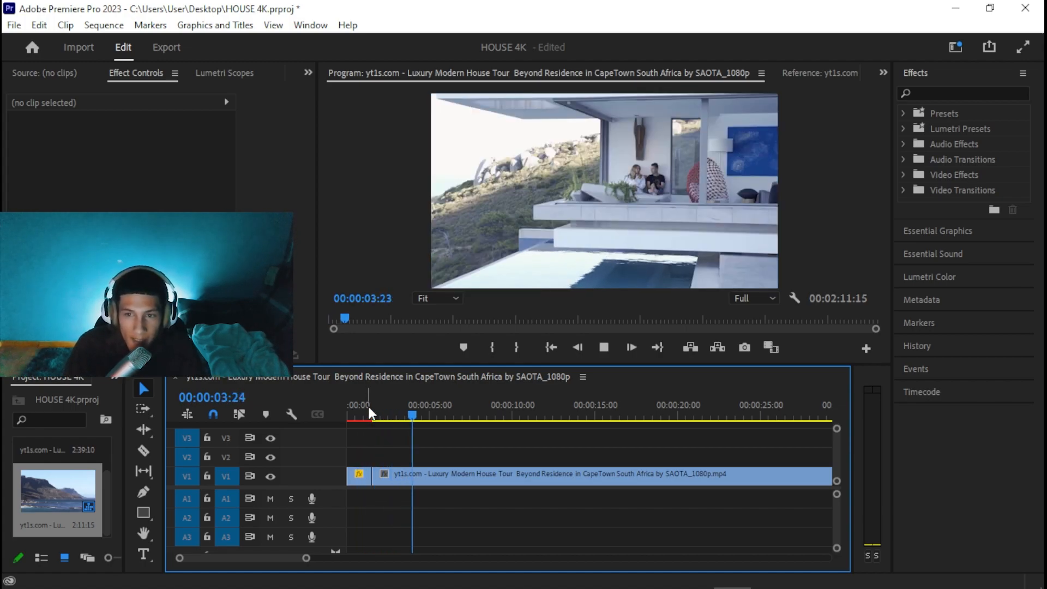
Step: Isolate a two-second piece of the pool shot with cuts at about 00:00:11:01 and at 00:00:13:00
click(547, 416)
mouse_move(549, 416)
mouse_down()
mouse_move(526, 423)
mouse_move(564, 402)
mouse_up()
key(c)
click(533, 472)
key(v)
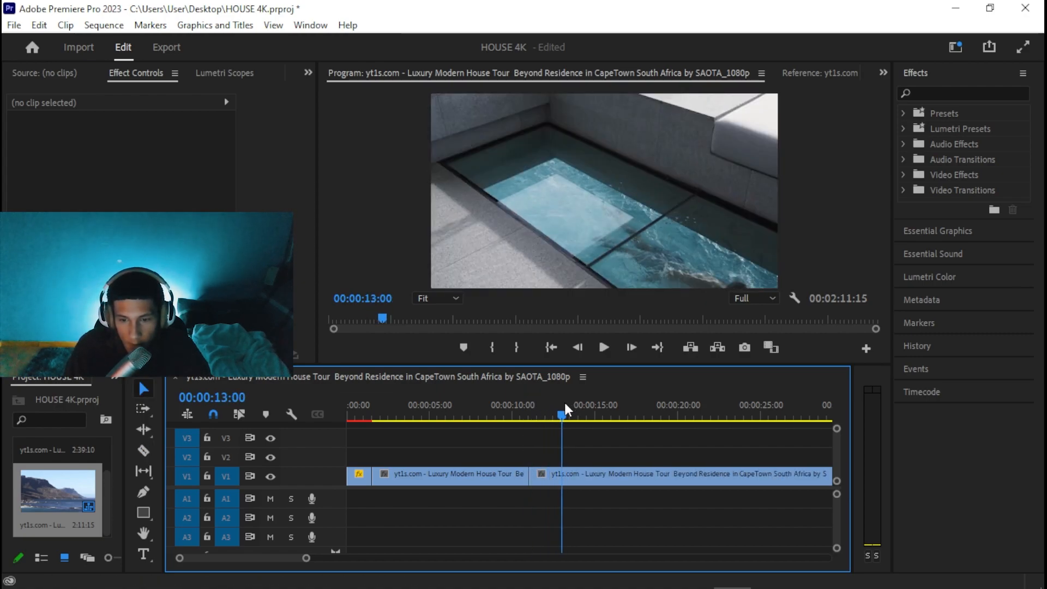
key(ctrl+k)
Step: Slow the isolated pool piece to 50% speed with Optical Flow time interpolation
click(543, 415)
right_click(549, 475)
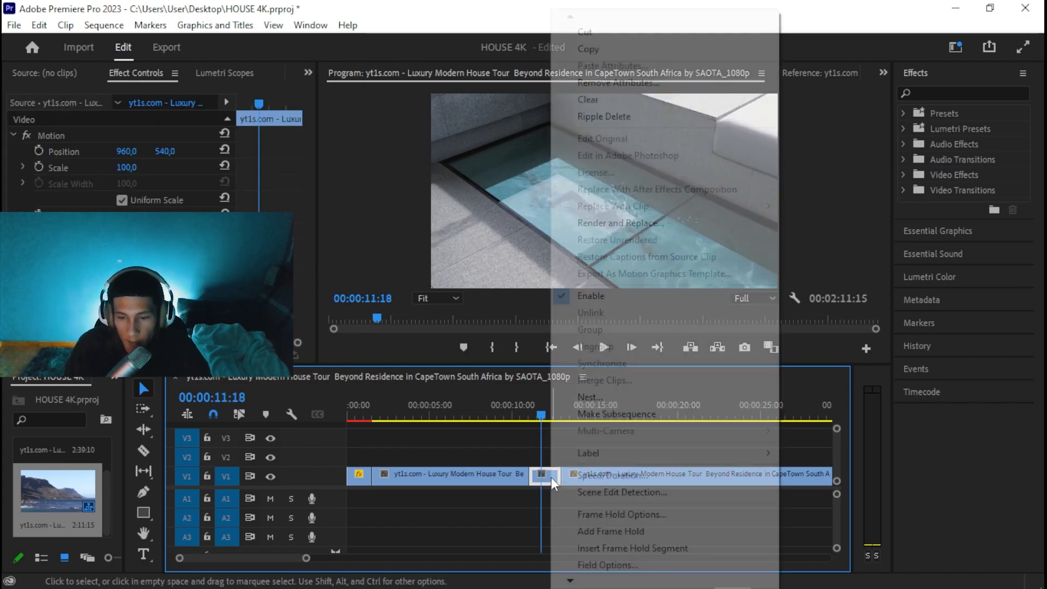
click(593, 475)
drag(517, 208, 523, 204)
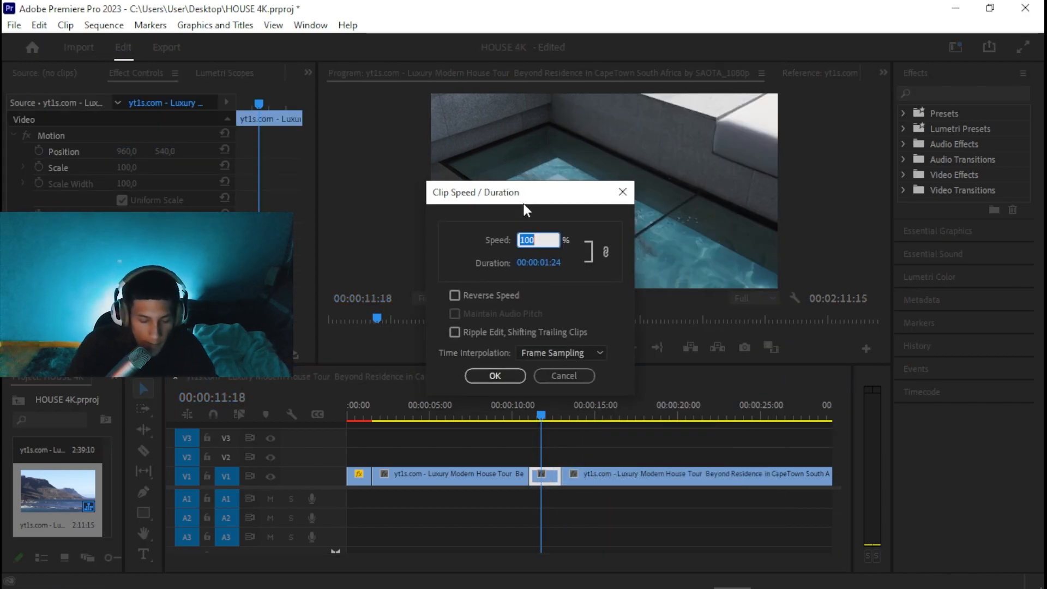
text(50)
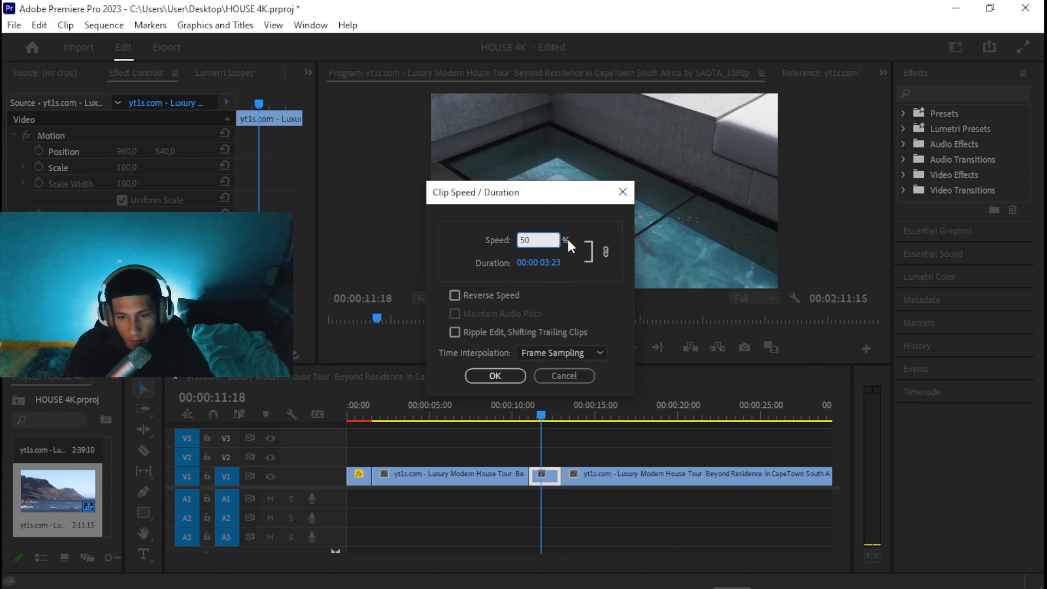
click(560, 353)
click(560, 400)
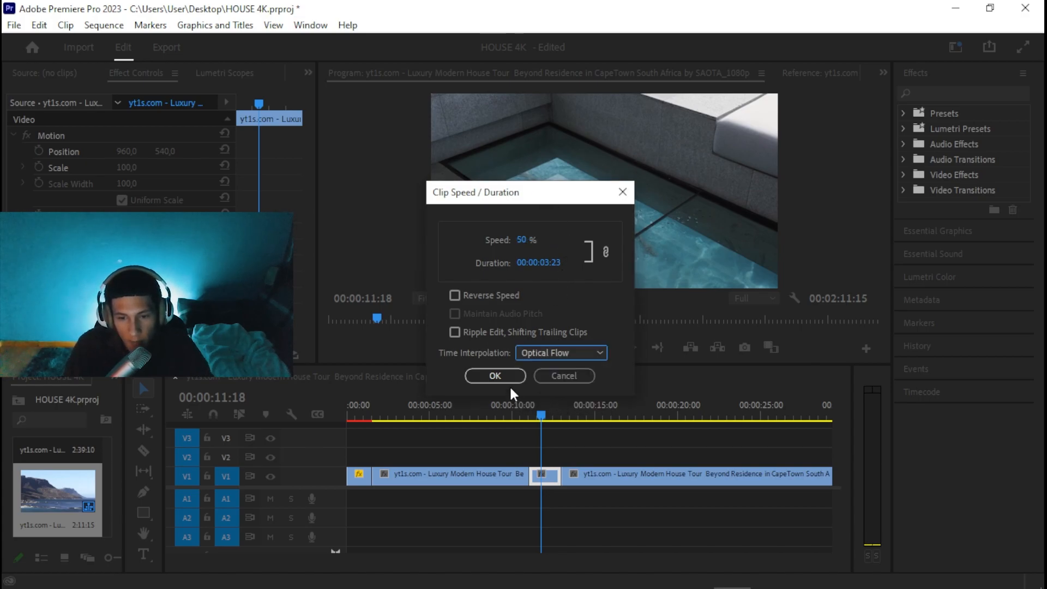
click(508, 378)
Step: Play the sequence from 00:00:10:05 to review the slowed pool piece
drag(518, 411, 534, 417)
click(519, 413)
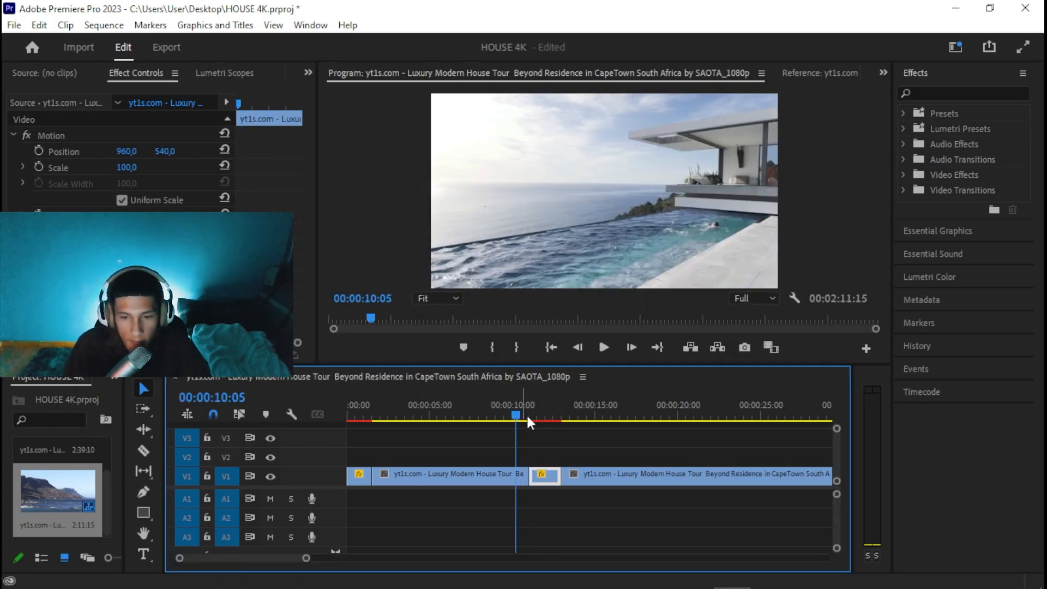
key(space)
click(561, 438)
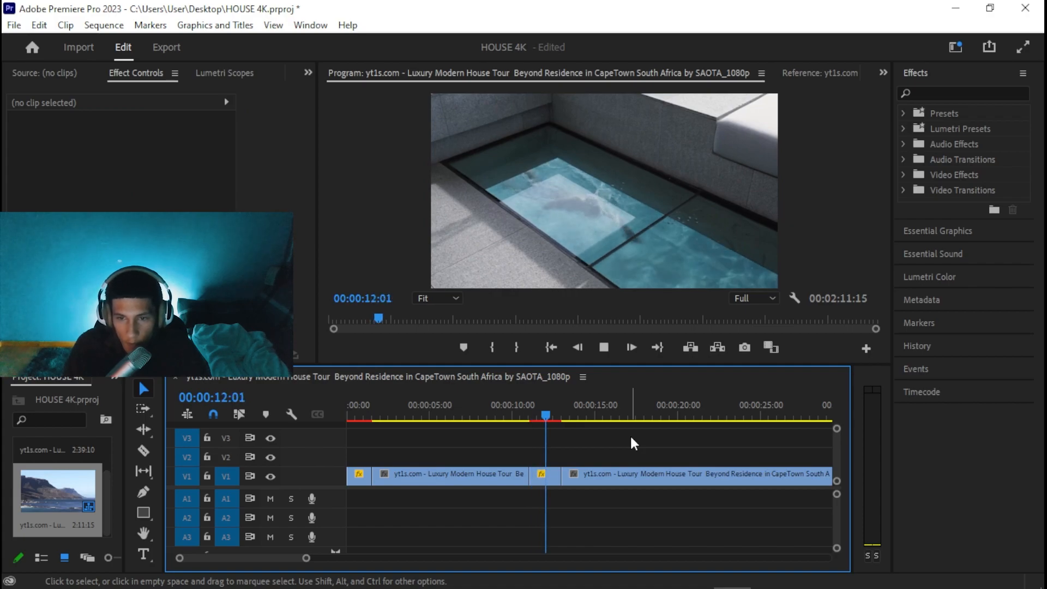
key(space)
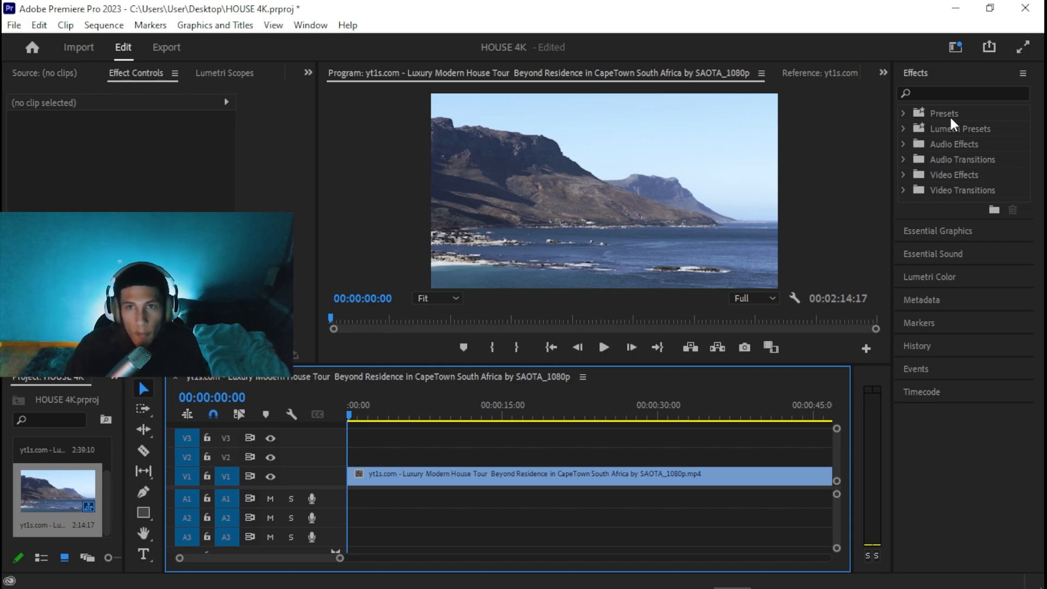
Step: List the video transitions and split the V1 clip at about 00:00:04:16, where the coast shot changes to the house
click(905, 187)
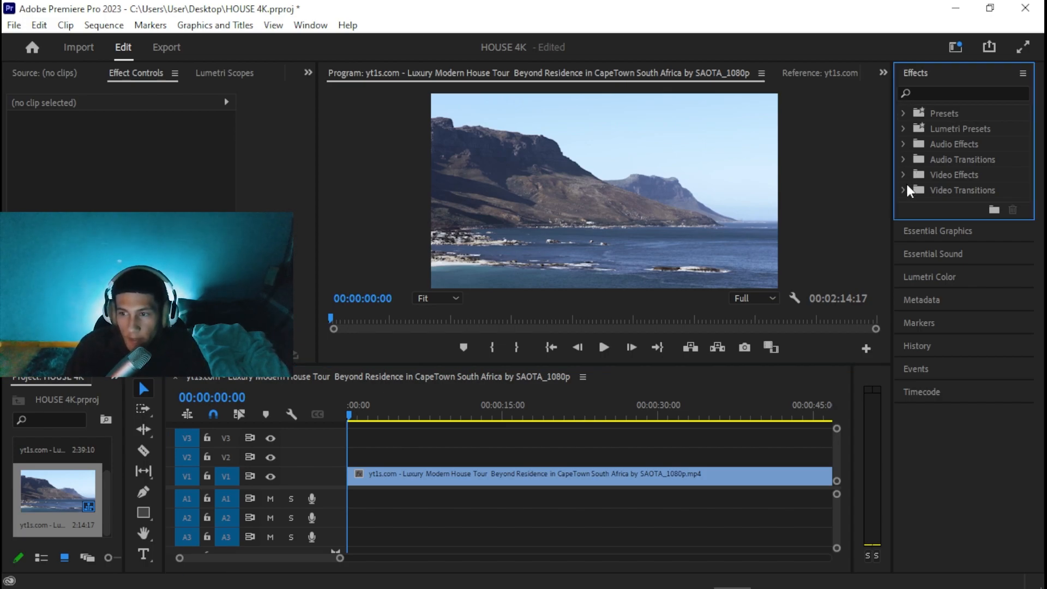
click(903, 190)
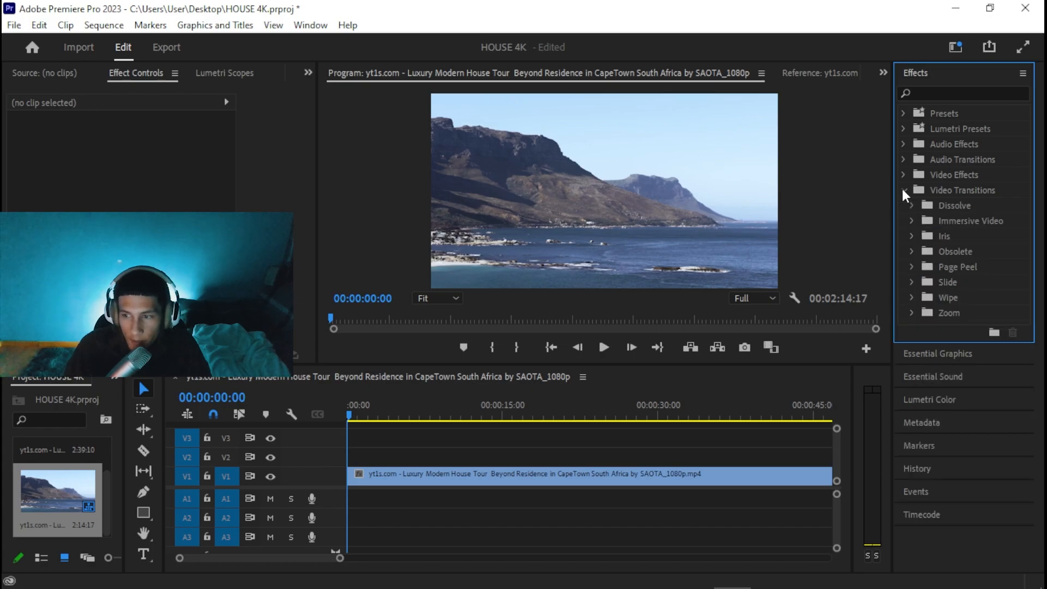
click(358, 414)
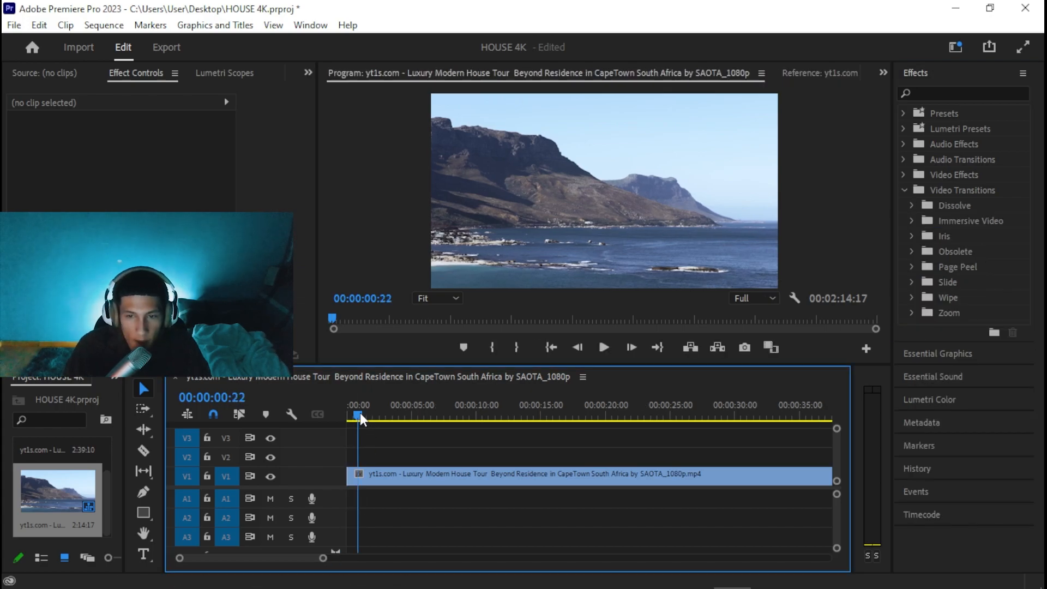
drag(359, 413, 415, 404)
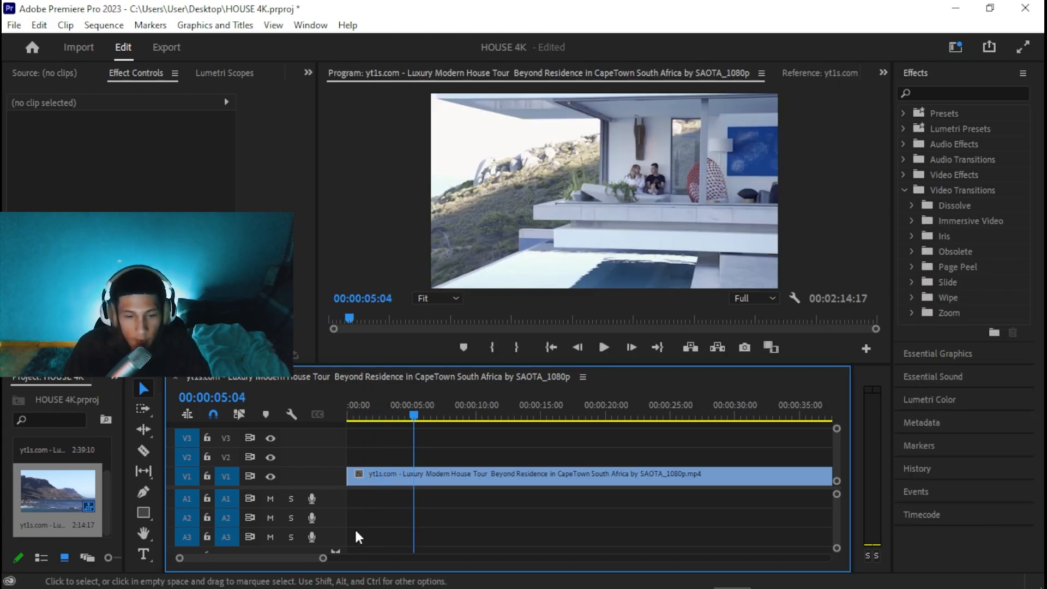
drag(323, 557, 293, 561)
drag(586, 415, 563, 414)
key(c)
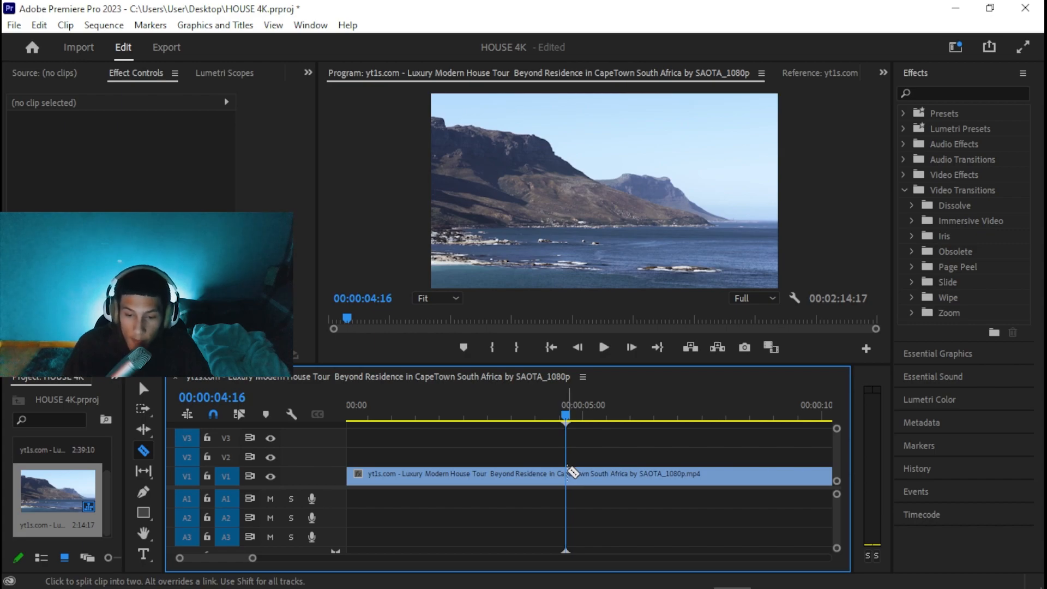
click(572, 473)
key(v)
Step: Apply the Film Dissolve transition to the cut between the coast and house clips
key(Left)
key(Left)
click(912, 205)
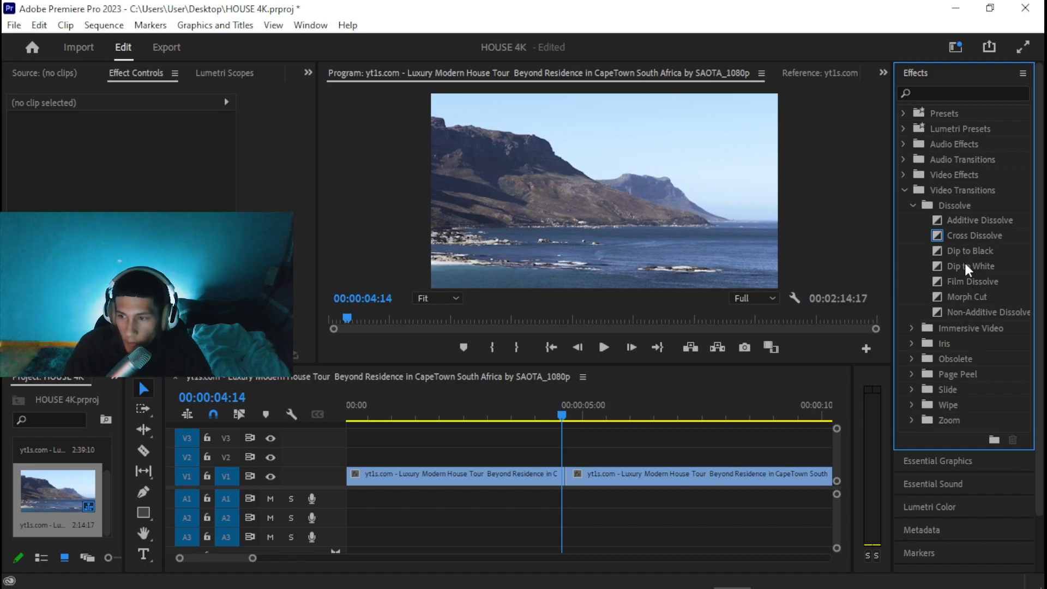
click(969, 276)
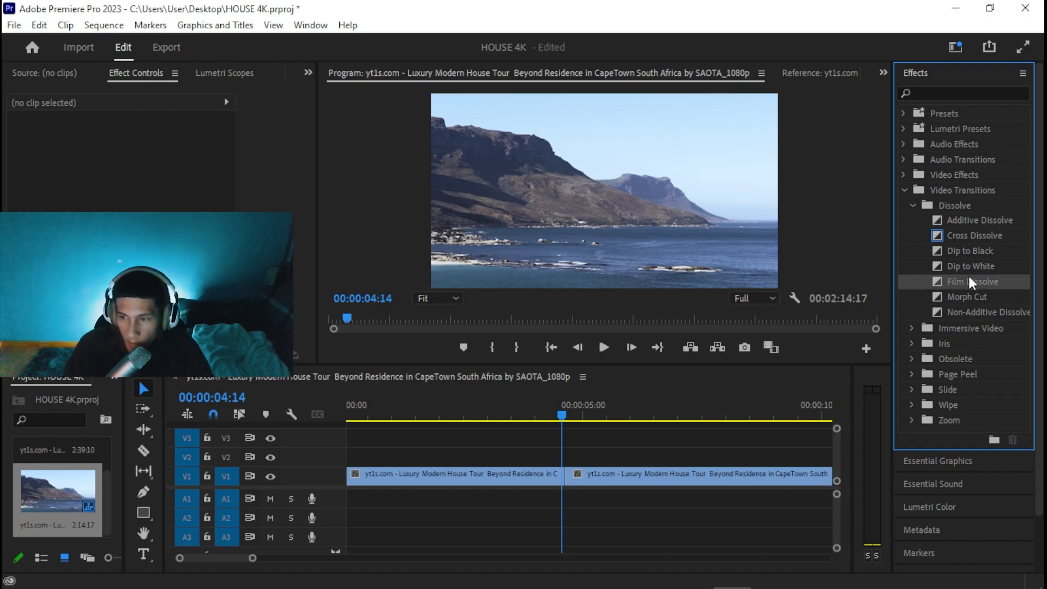
drag(968, 276, 564, 476)
Step: Play the sequence from 00:00:02:07 to review the Film Dissolve between the coast and house clips
click(451, 415)
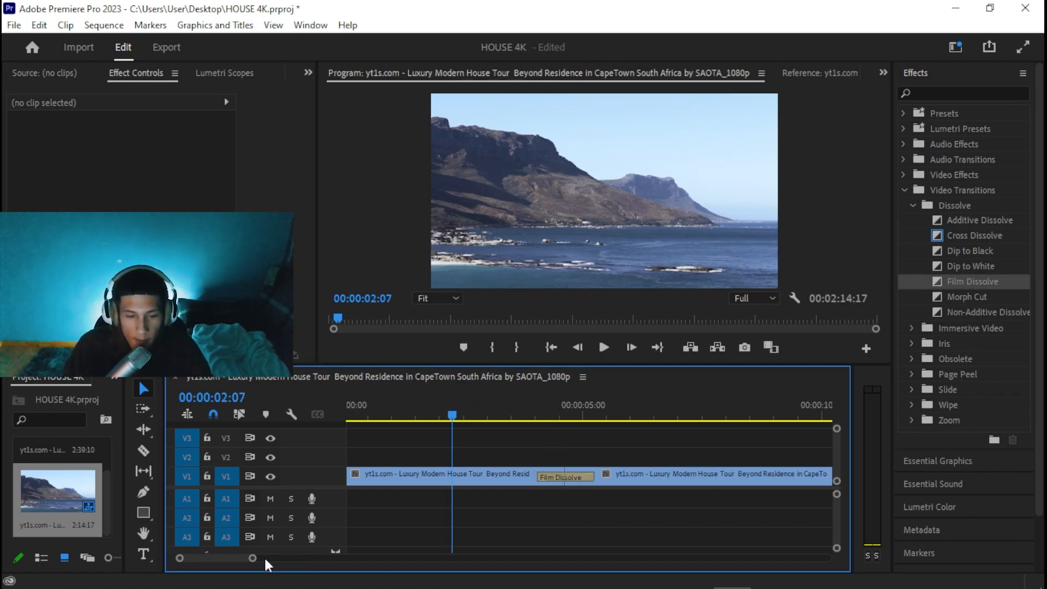
drag(265, 559, 351, 556)
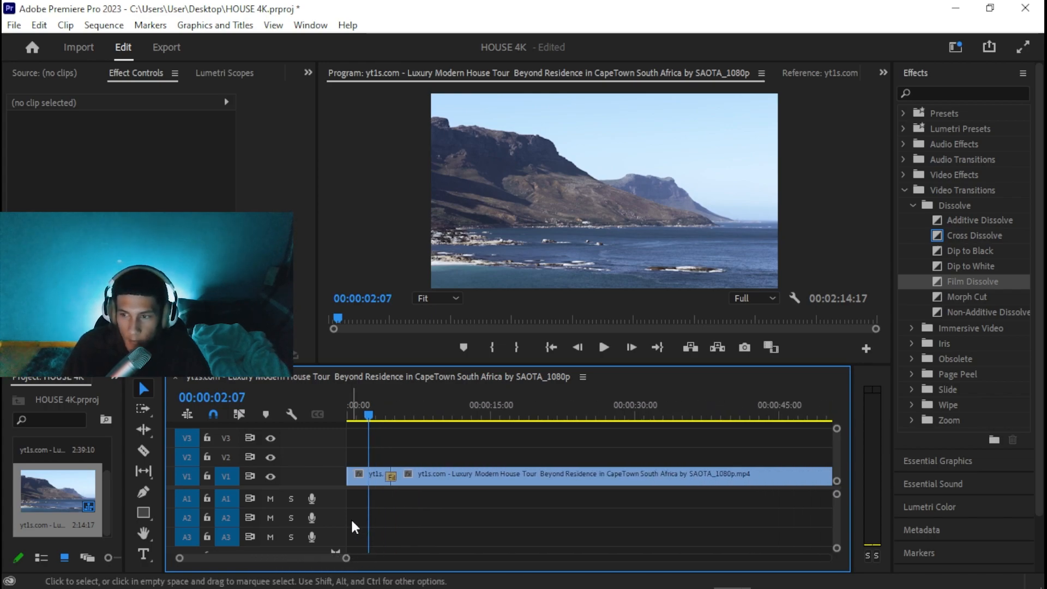
key(space)
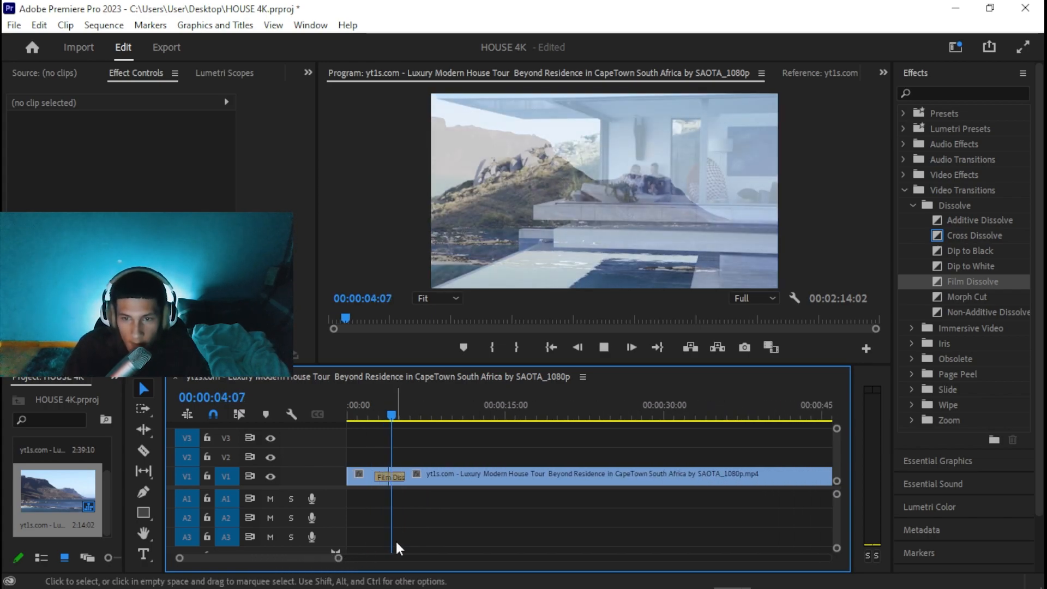
scroll(396, 541, up, 2)
key(space)
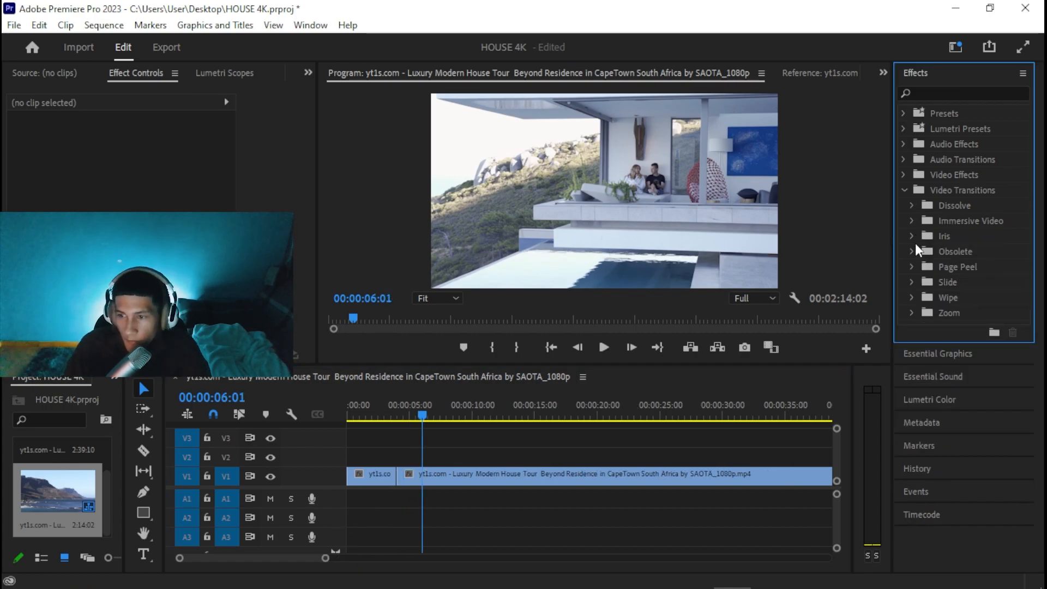
Step: Apply the Whip transition from the Slide category to the cut between the coast and house clips
click(913, 282)
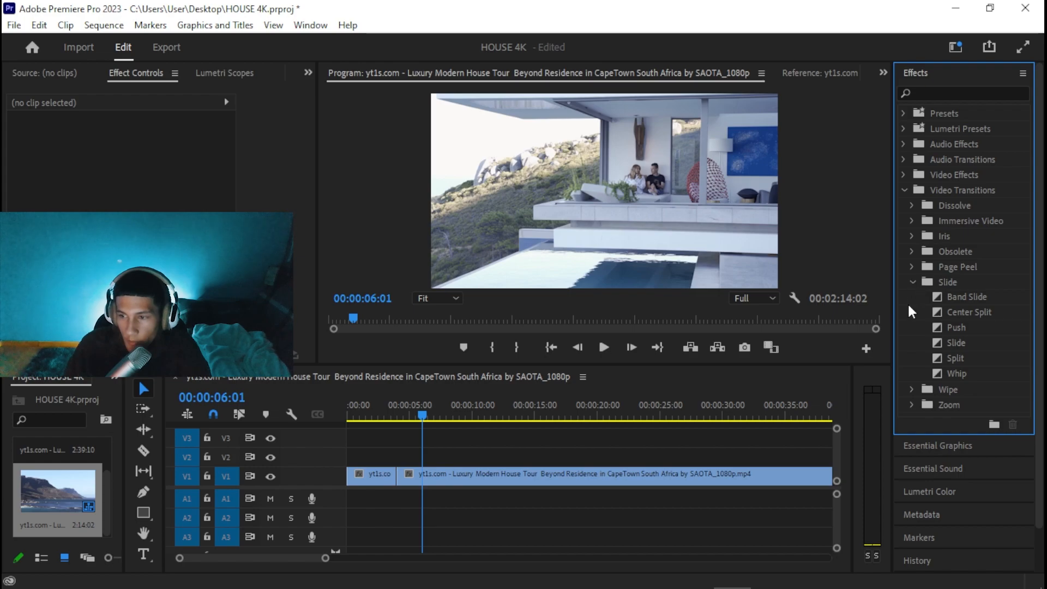
click(912, 282)
click(911, 297)
click(911, 297)
click(911, 283)
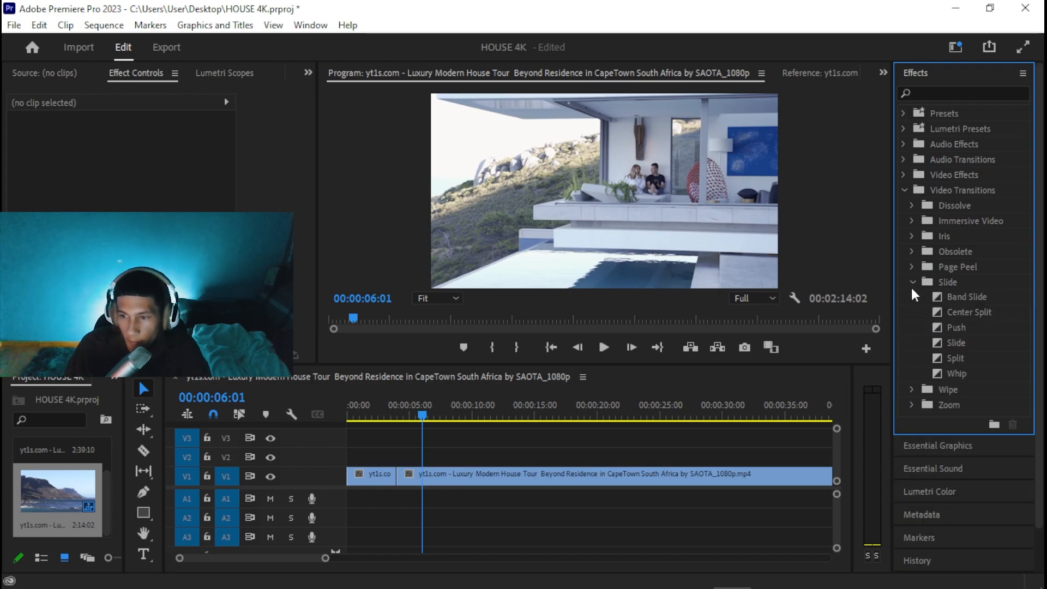
drag(954, 373, 396, 478)
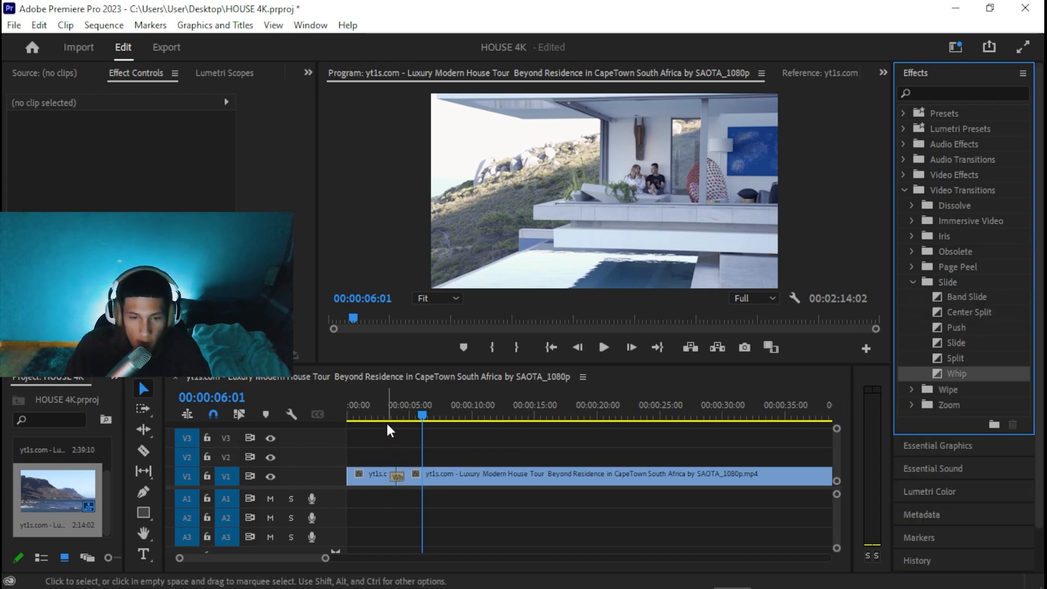
Step: Play the sequence from just before the coast-to-house cut to review the Whip transition
click(380, 412)
key(space)
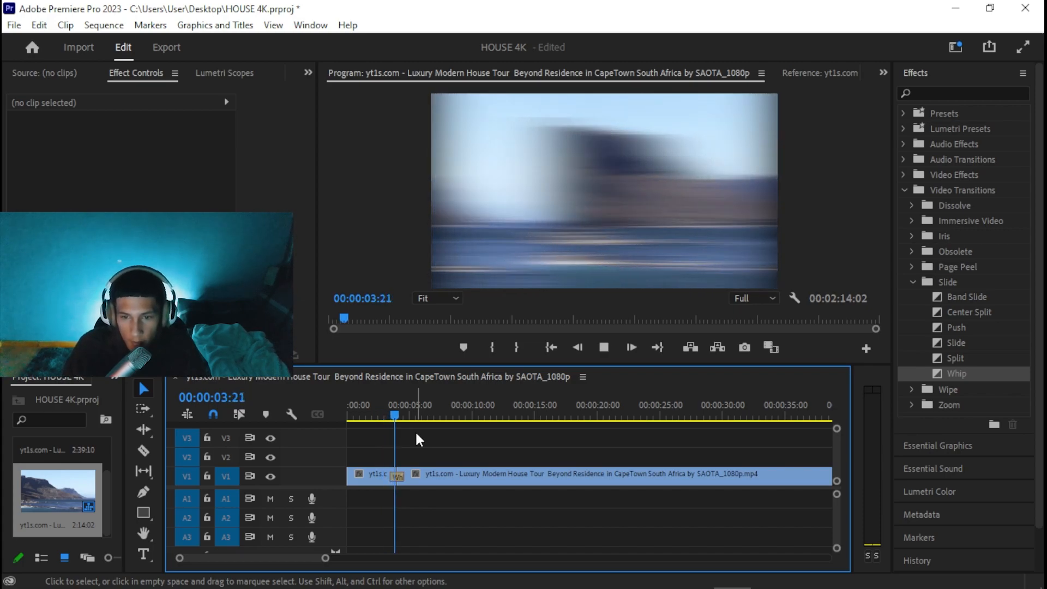
key(space)
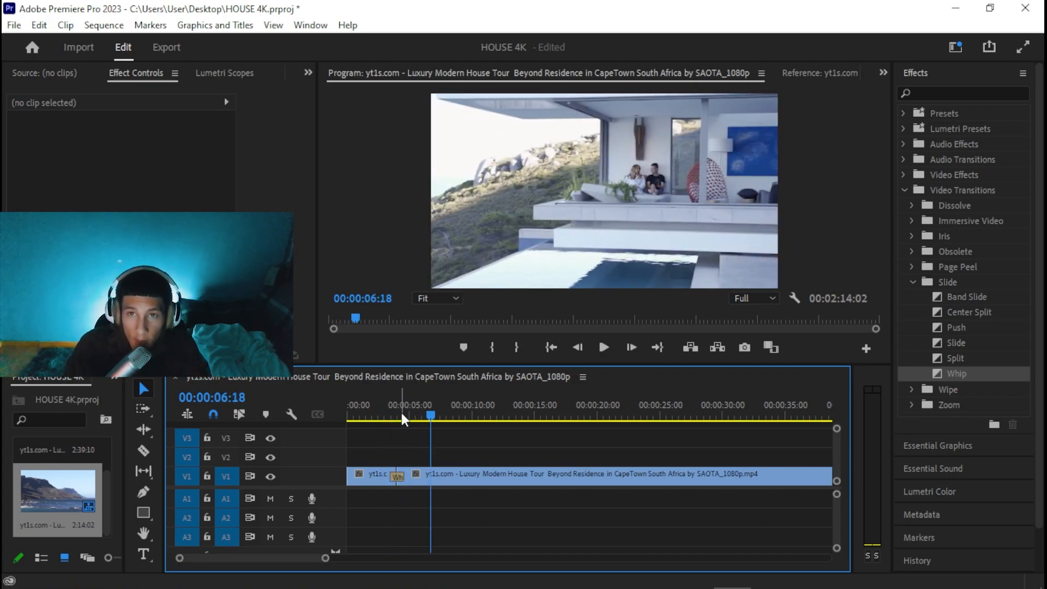
Step: Shorten the Whip transition to a duration of 00:00:00:14 and play it back
click(388, 412)
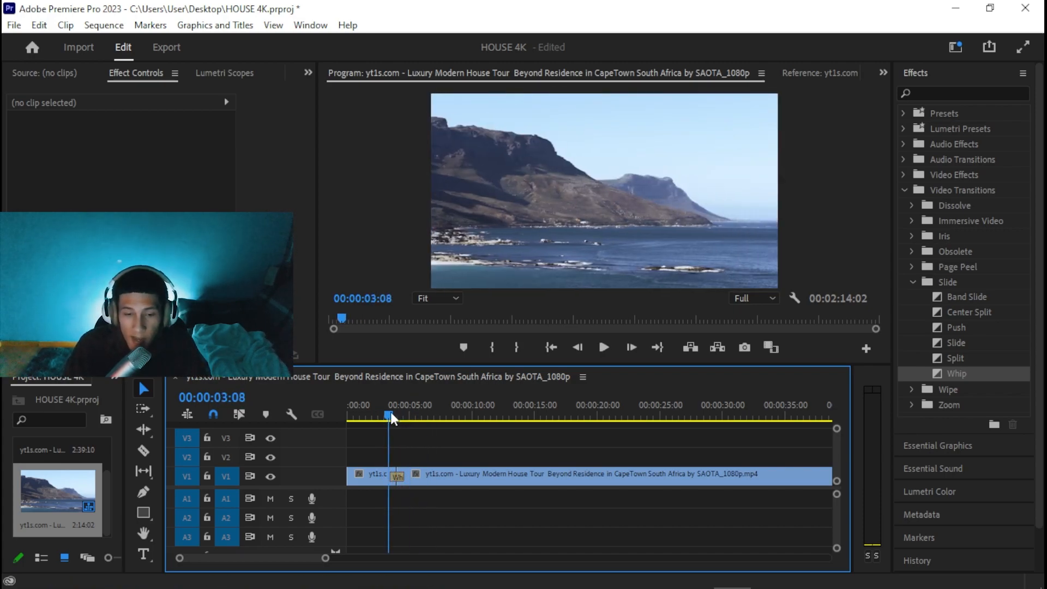
click(397, 477)
mouse_move(259, 142)
mouse_down()
mouse_move(247, 141)
mouse_move(270, 142)
mouse_up()
click(432, 434)
key(space)
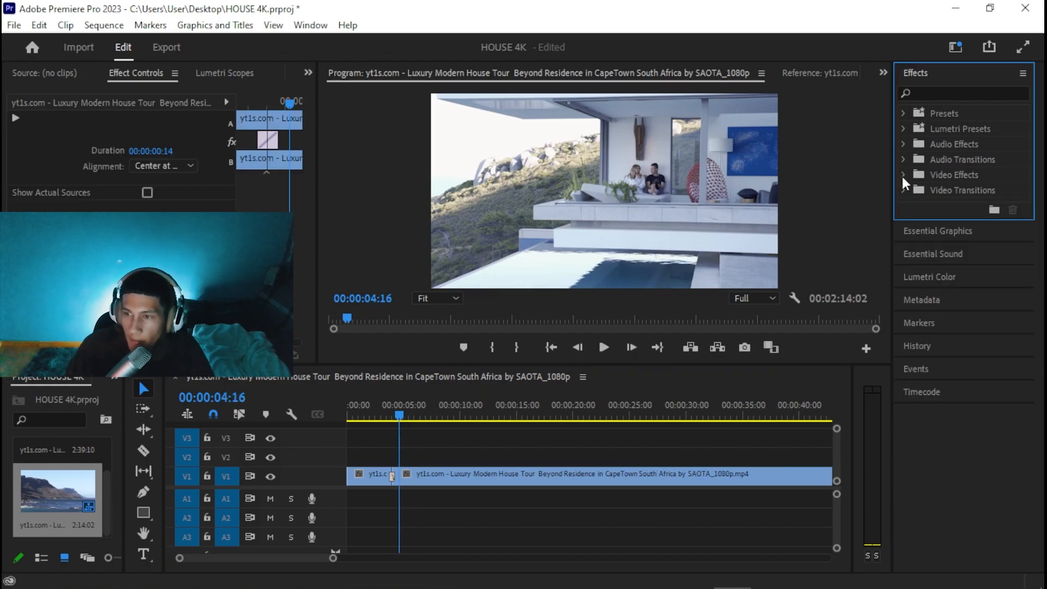
Step: Apply the Camera Blur video effect from Blur & Sharpen to the house clip after the Whip transition
click(902, 175)
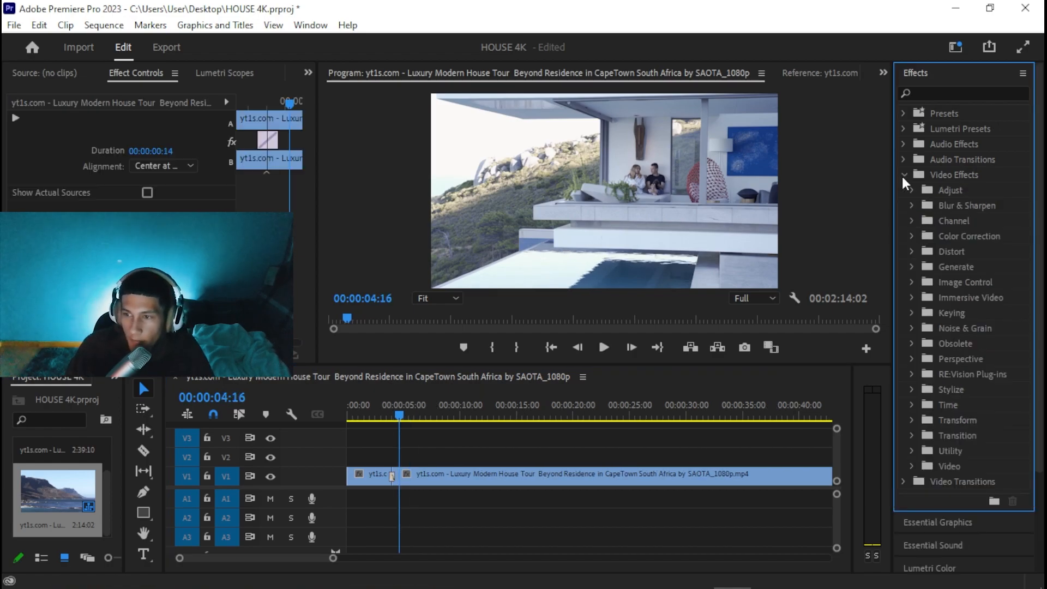
click(912, 205)
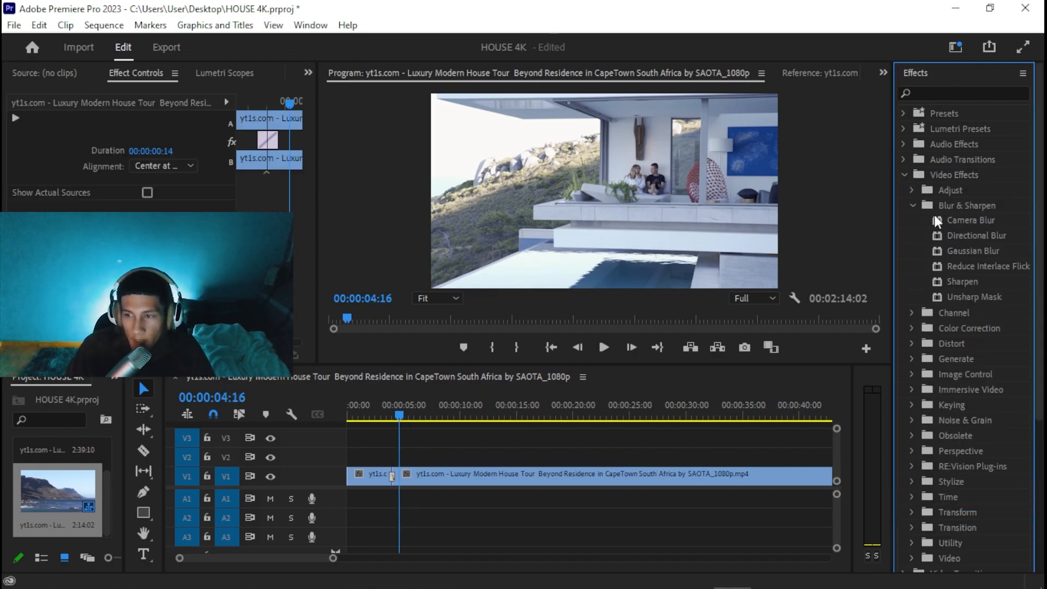
drag(935, 217, 420, 479)
Step: Reduce the Camera Blur amount on the house clip to a slight softness
scroll(146, 172, down, 2)
scroll(146, 172, up, 2)
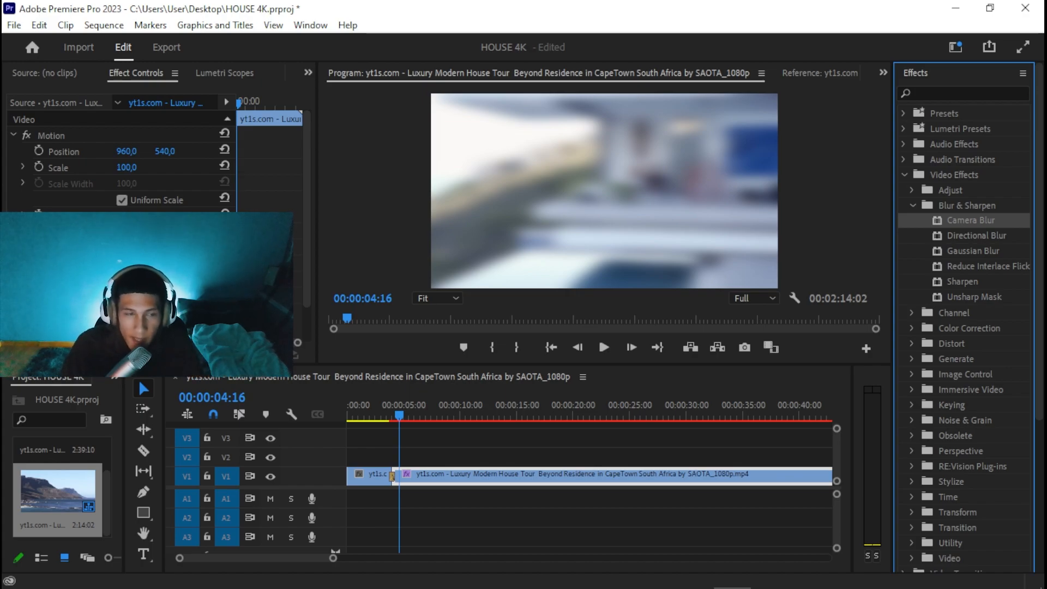
scroll(146, 172, down, 2)
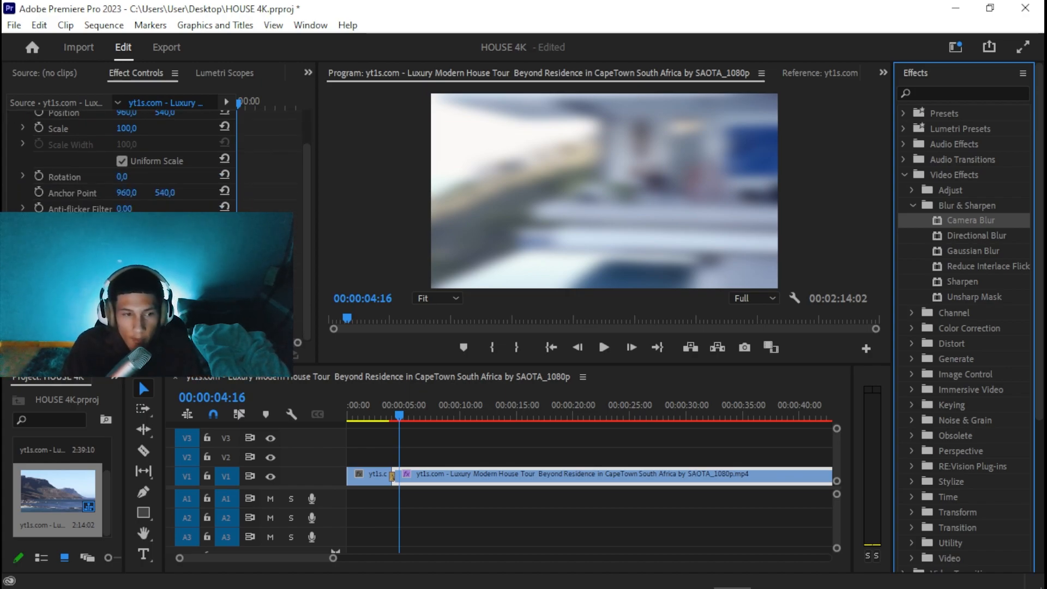
drag(124, 336, 111, 336)
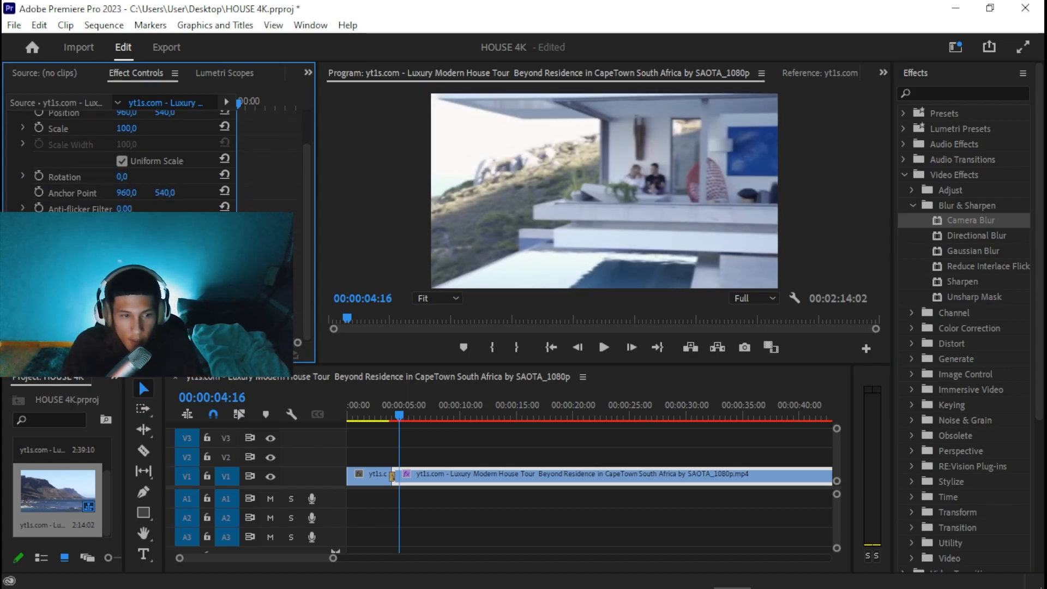
scroll(120, 164, up, 2)
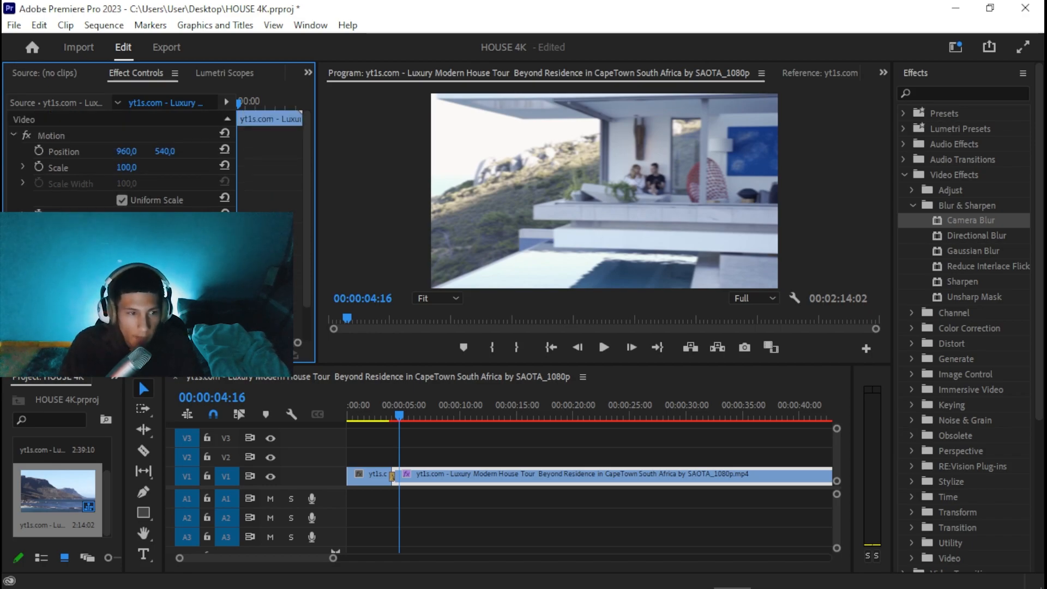
scroll(80, 157, down, 2)
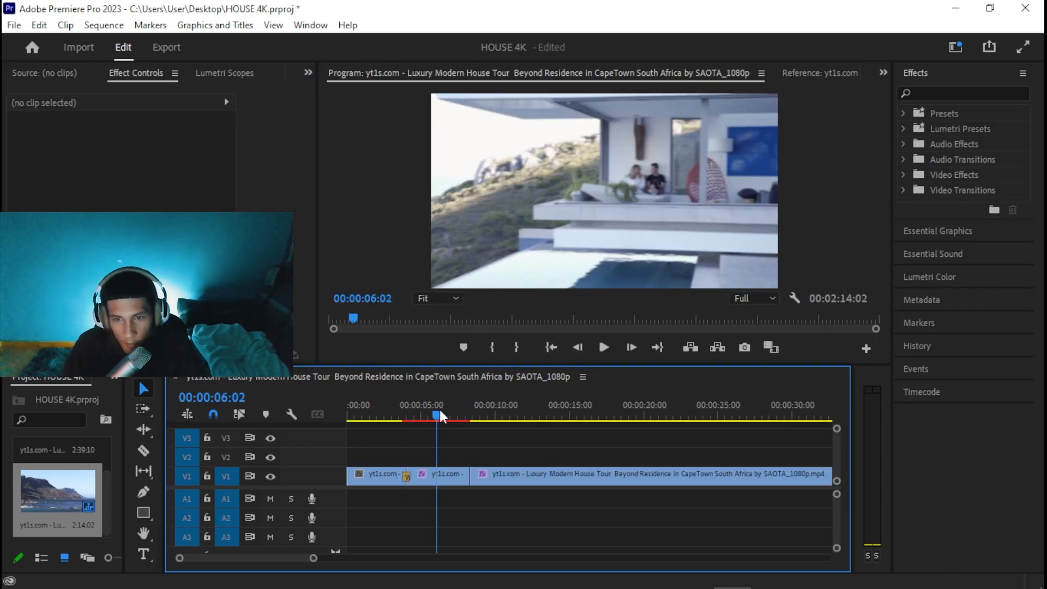
Step: Add a WELCOME text title over the blurred house clip on V2, starting at about 00:00:04:06
mouse_move(439, 409)
mouse_down()
mouse_move(425, 416)
mouse_move(446, 415)
mouse_up()
click(441, 417)
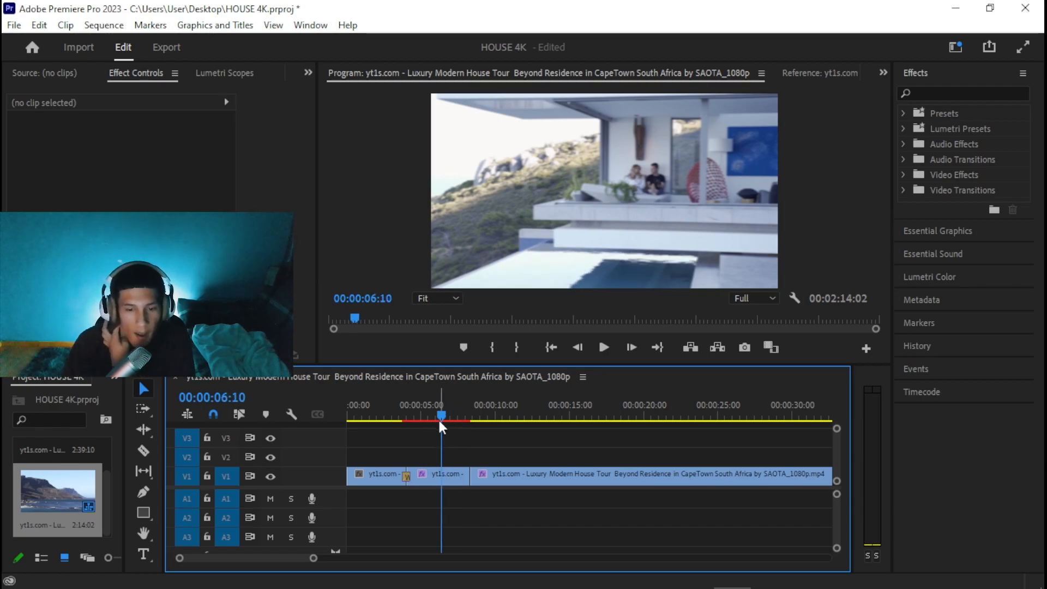
mouse_move(436, 418)
mouse_down()
mouse_move(400, 413)
mouse_move(417, 413)
mouse_up()
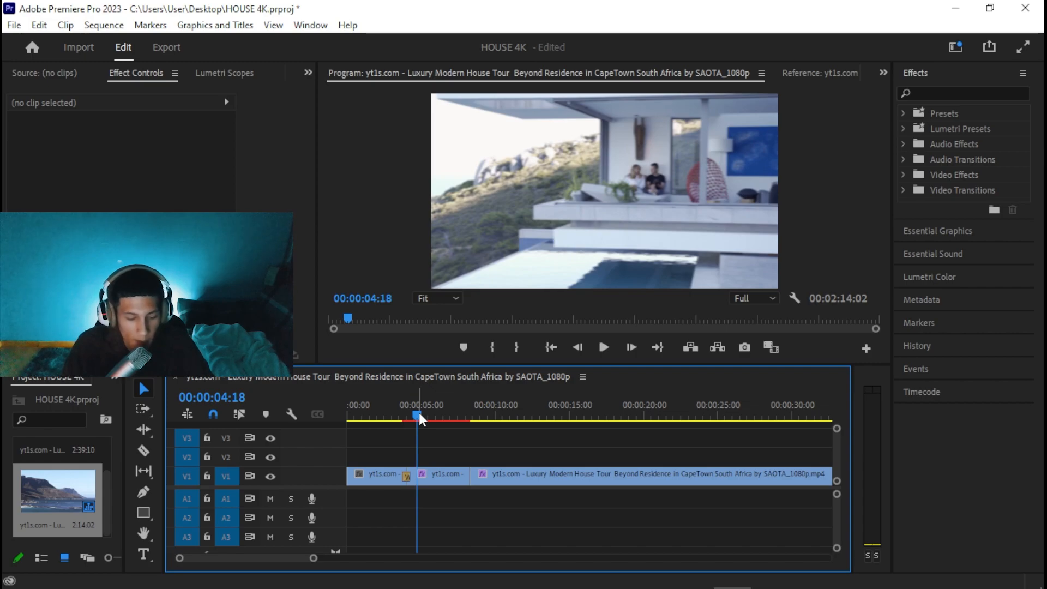
key(t)
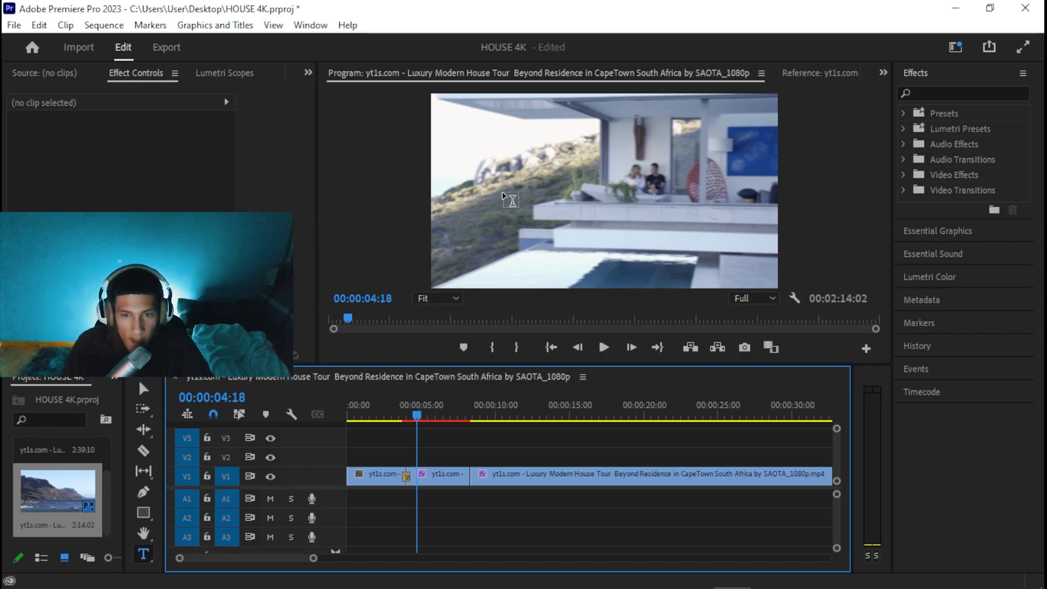
click(533, 175)
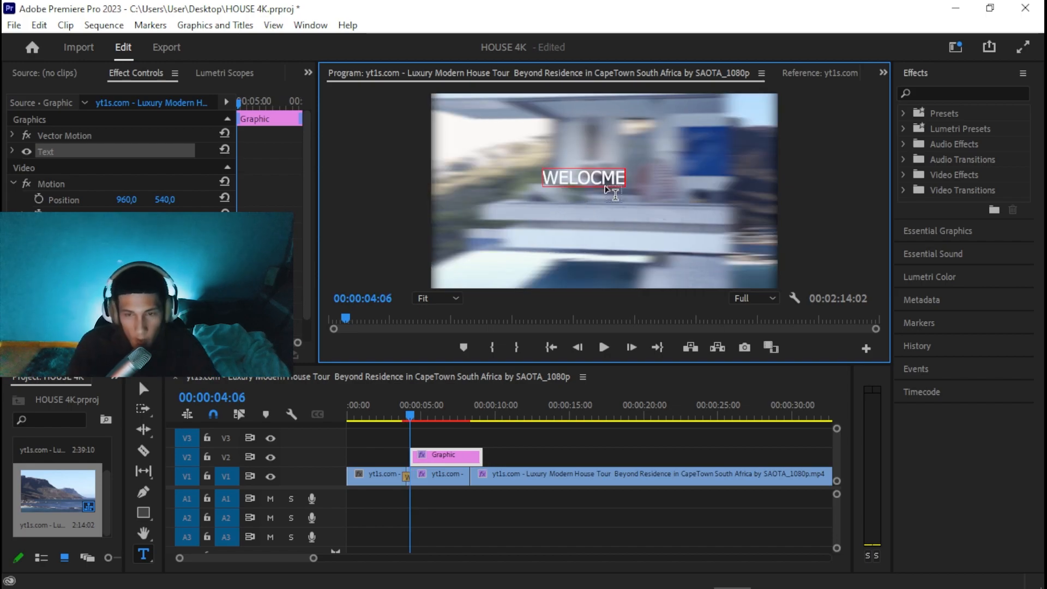
key(BackSpace)
key(BackSpace)
text(OME)
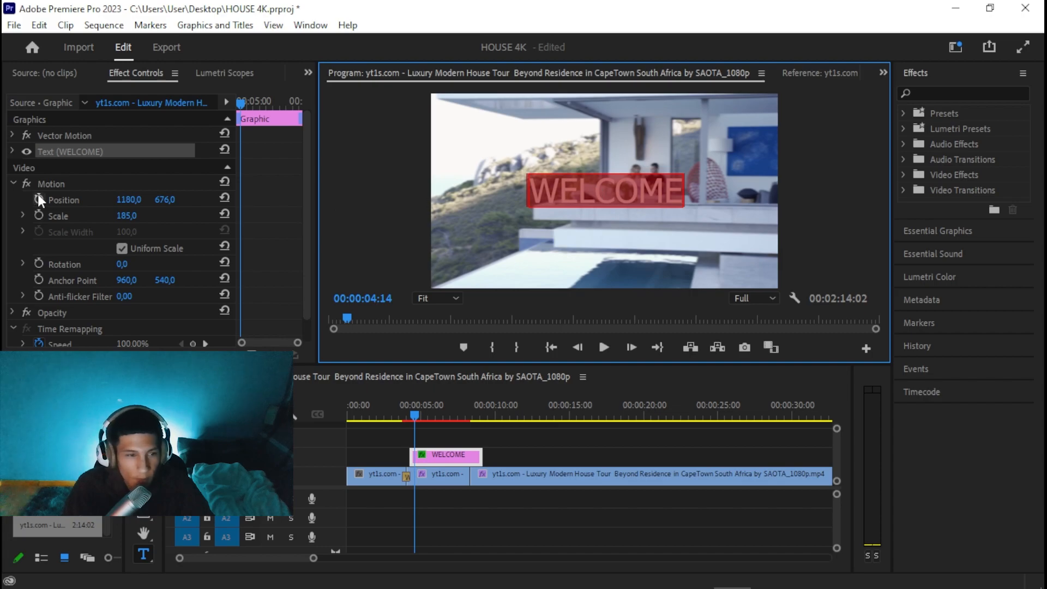
Step: Scale the WELCOME title to 195 and set its font to Jumper PERSONAL USE ONLY in the Black style
mouse_move(125, 216)
mouse_down()
mouse_move(81, 216)
mouse_move(128, 216)
mouse_up()
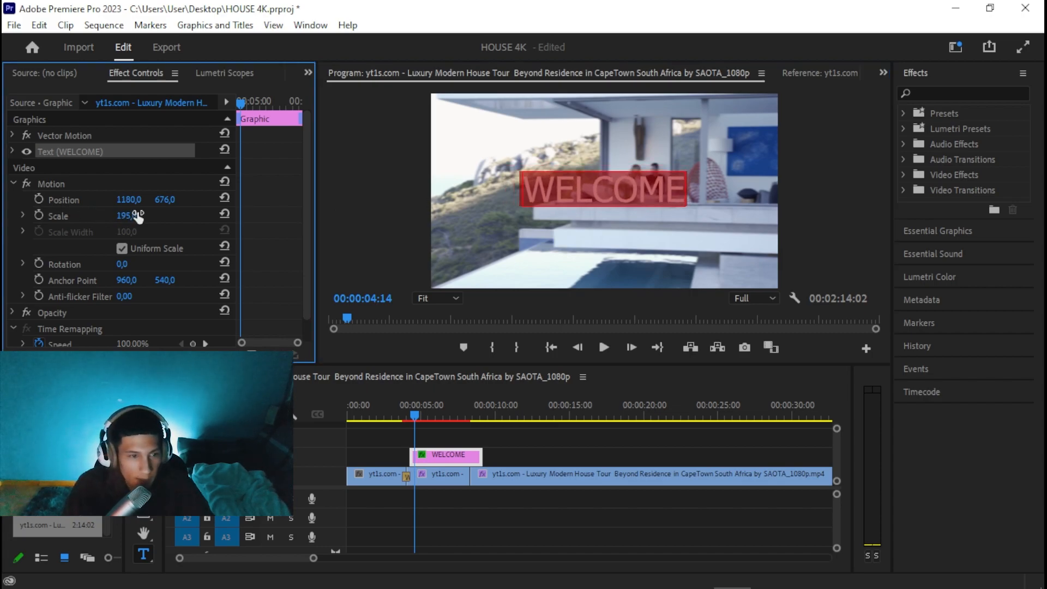
click(12, 151)
scroll(9, 266, down, 1)
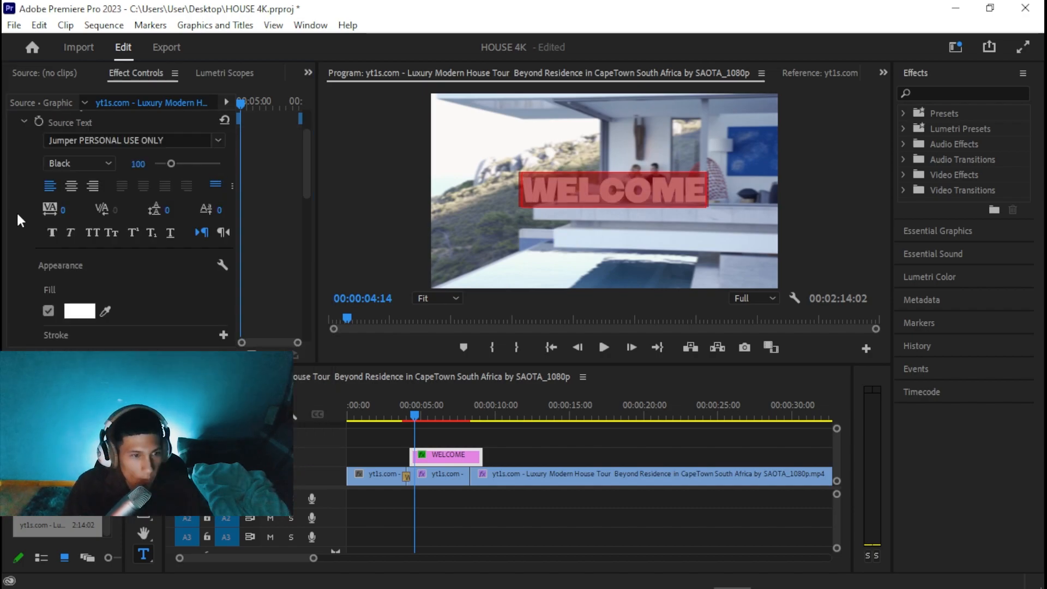
Step: Change the fill colour of the WELCOME text to black
scroll(16, 213, down, 1)
click(80, 269)
drag(425, 291, 338, 213)
click(703, 189)
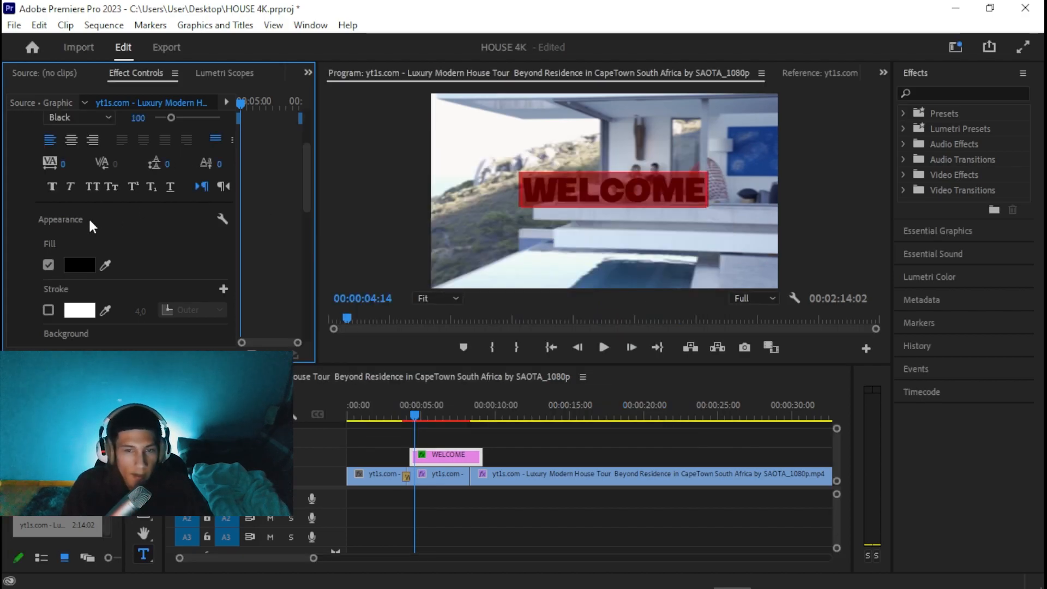
Step: Change the fill colour of the WELCOME text to white (FFFFFF)
scroll(26, 224, down, 2)
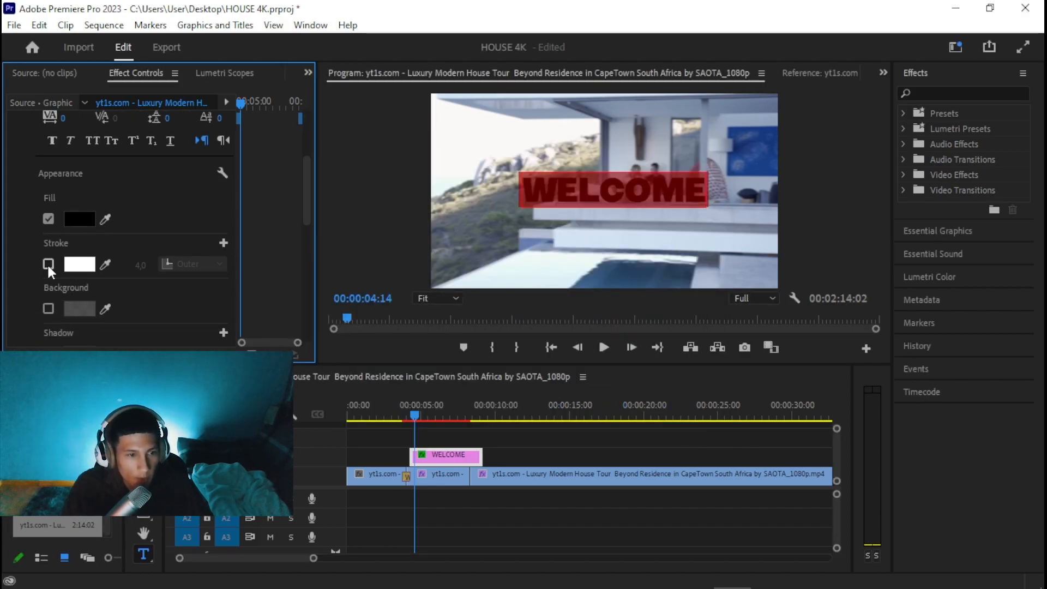
click(71, 219)
drag(369, 240, 339, 406)
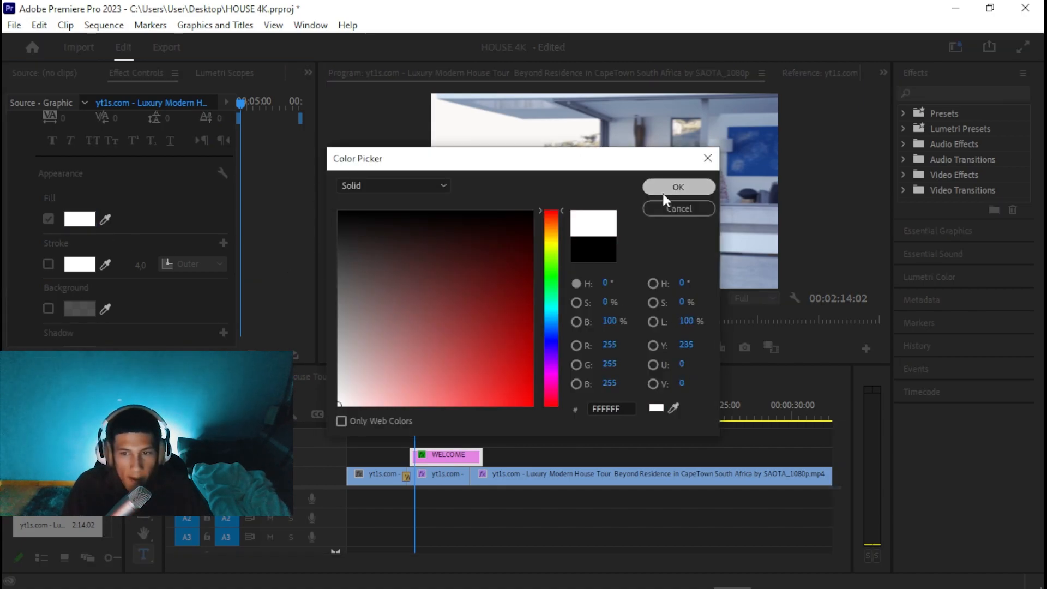
click(666, 188)
Step: Try a black outer stroke with a width of 6 on the WELCOME text
click(48, 262)
click(80, 264)
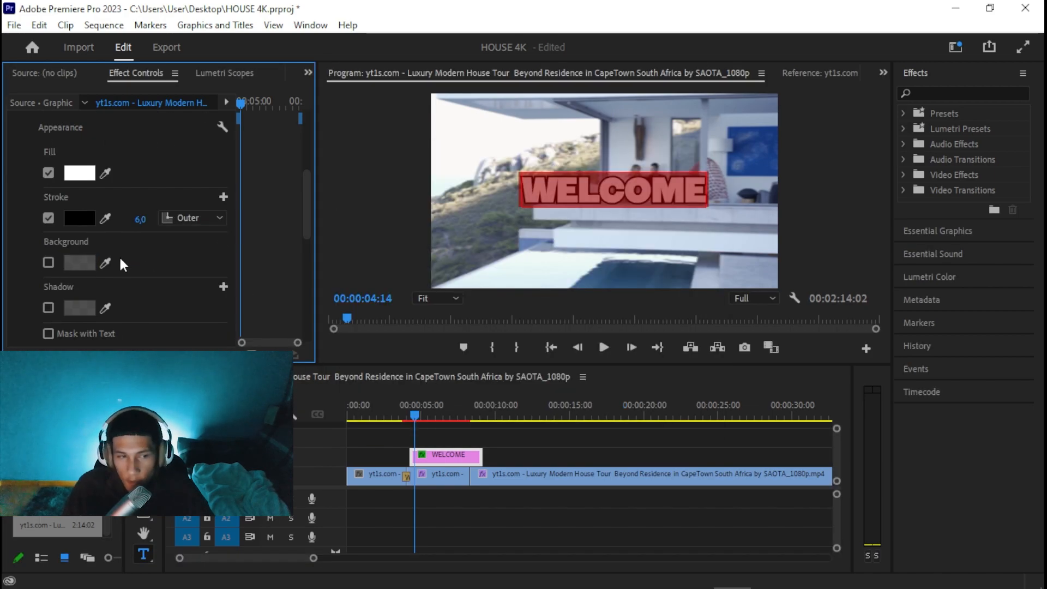
scroll(76, 243, down, 1)
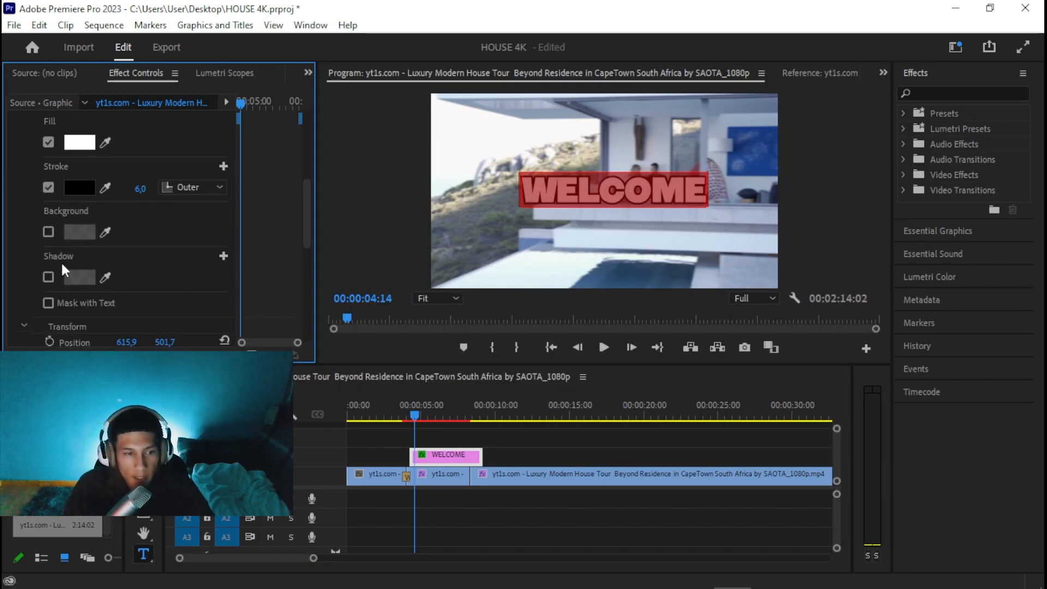
Step: Turn on a black shadow for the WELCOME text at 100% opacity and set its distance to 6.8
scroll(69, 254, down, 5)
scroll(106, 265, up, 6)
scroll(106, 265, down, 1)
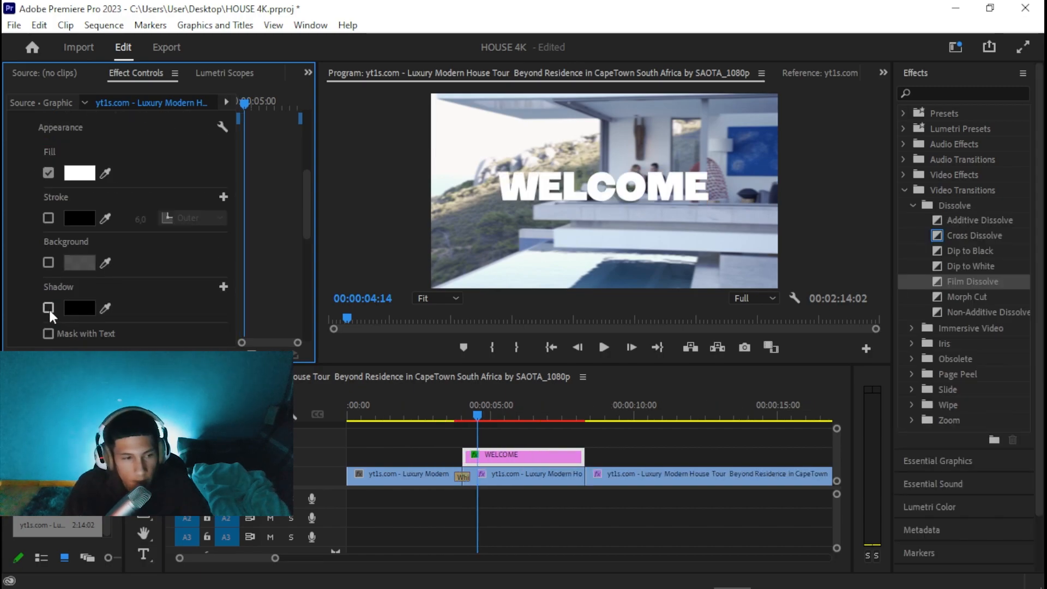
click(48, 307)
scroll(133, 277, down, 2)
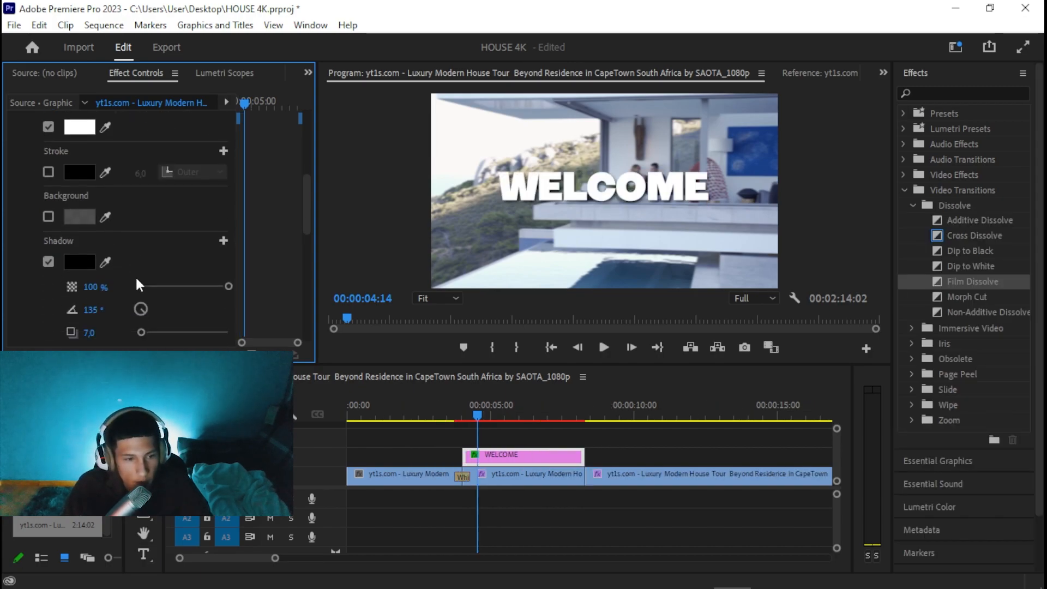
scroll(134, 278, down, 1)
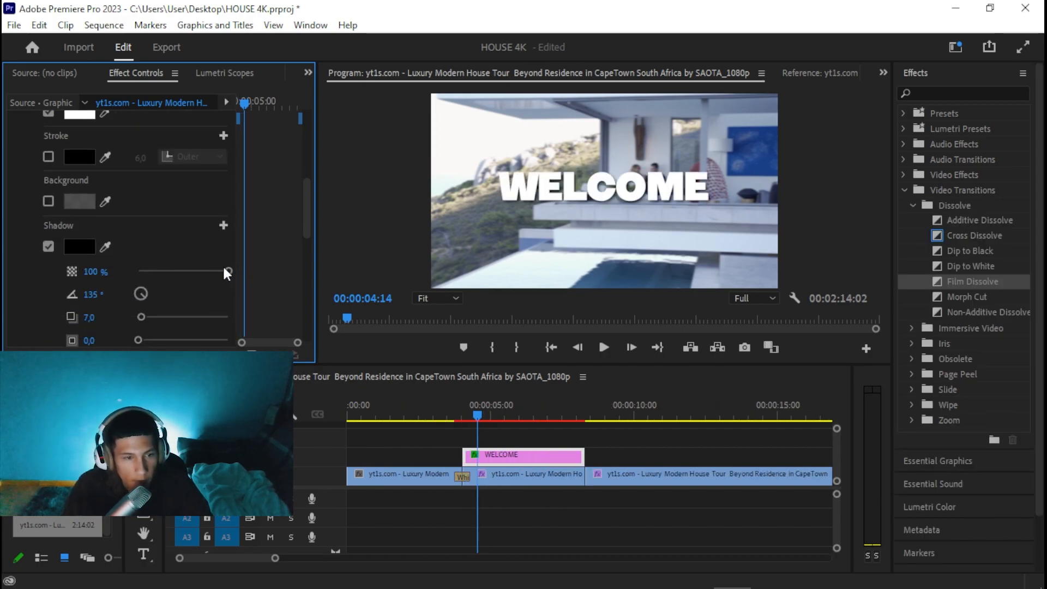
scroll(191, 247, down, 3)
drag(141, 271, 139, 273)
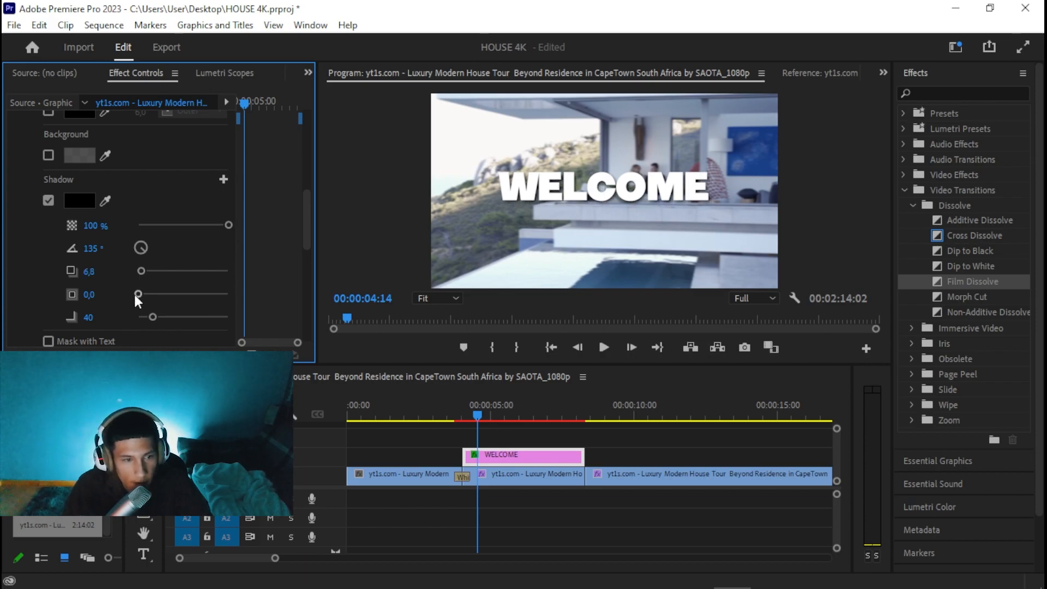
scroll(37, 165, up, 2)
click(525, 431)
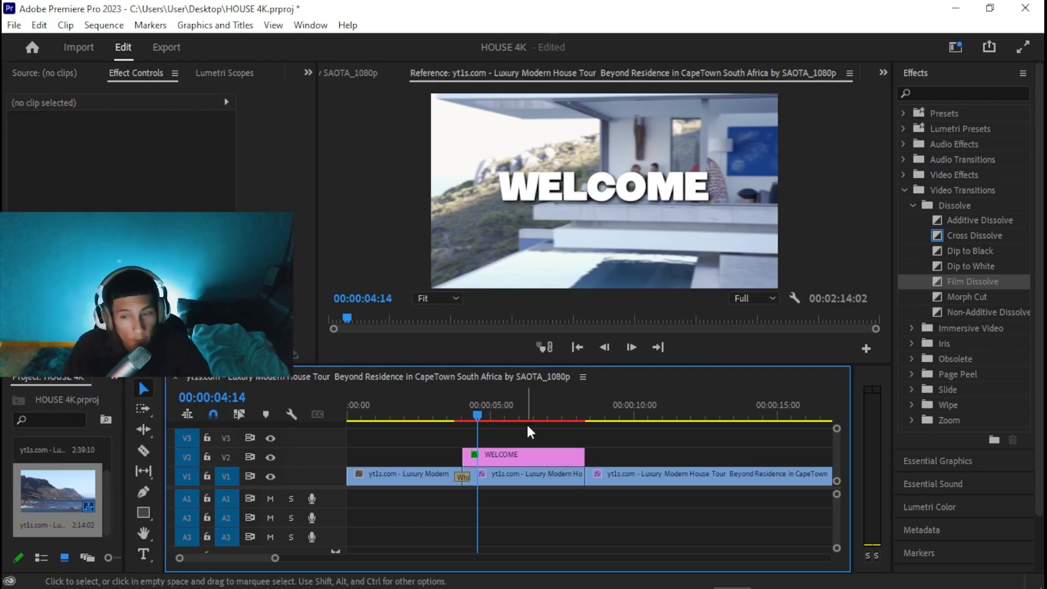
Step: Apply the Film Dissolve transition to the start of the WELCOME title on V2 and play it back
click(903, 189)
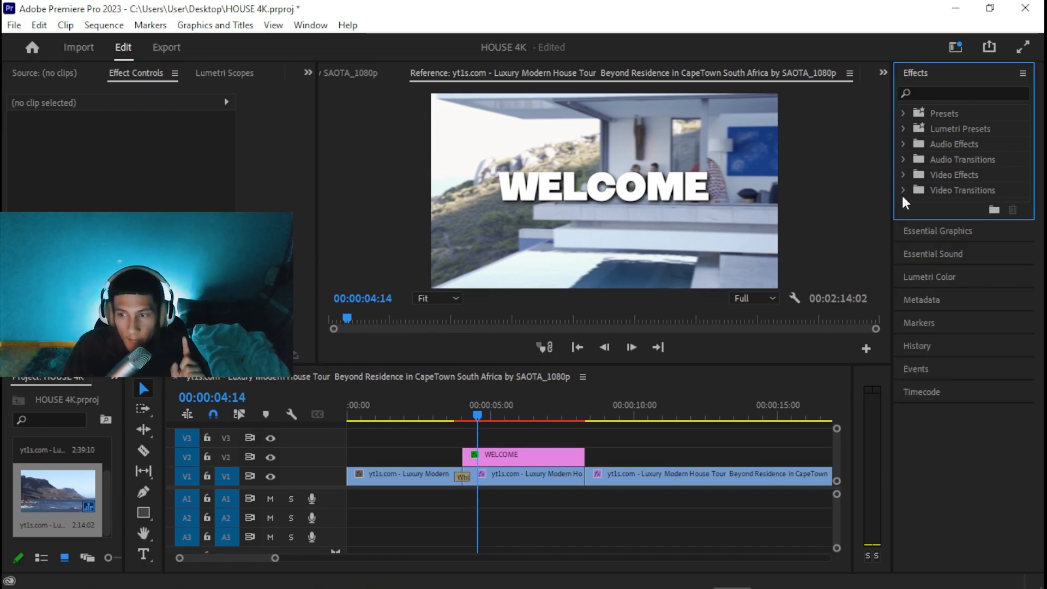
click(903, 190)
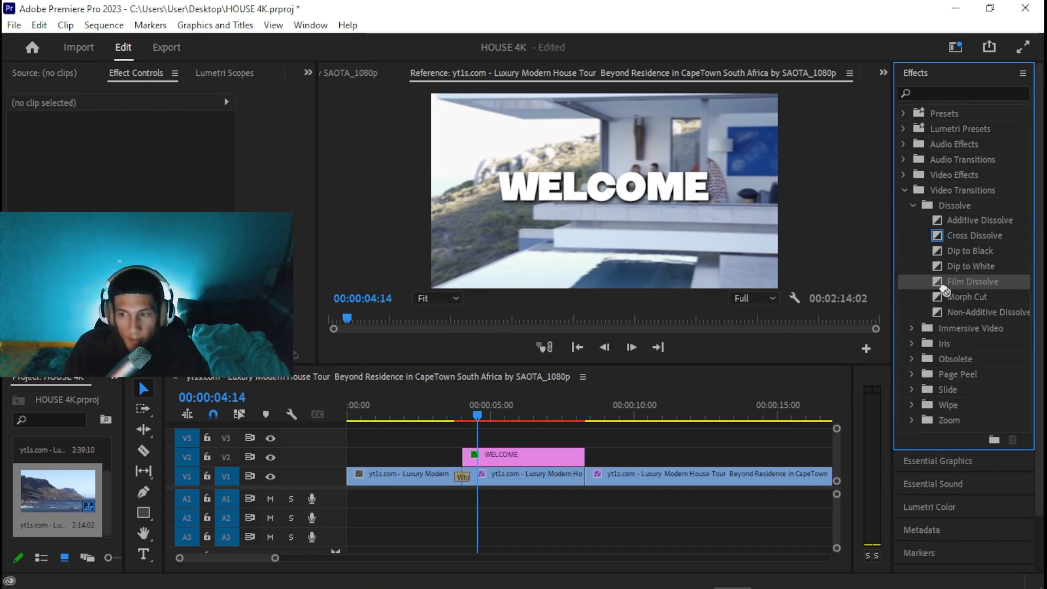
drag(944, 289, 467, 455)
key(space)
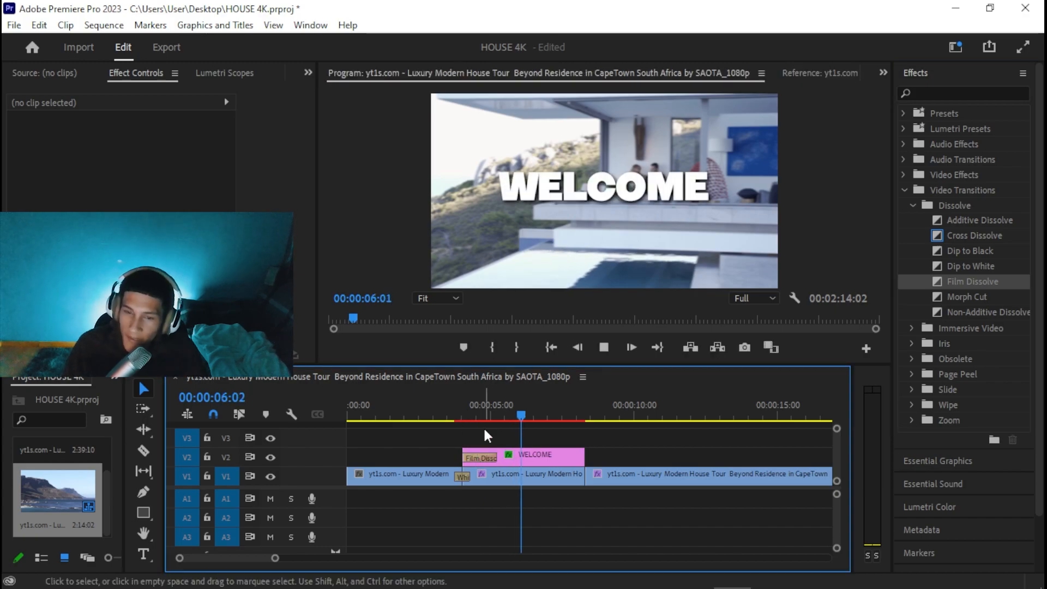
key(space)
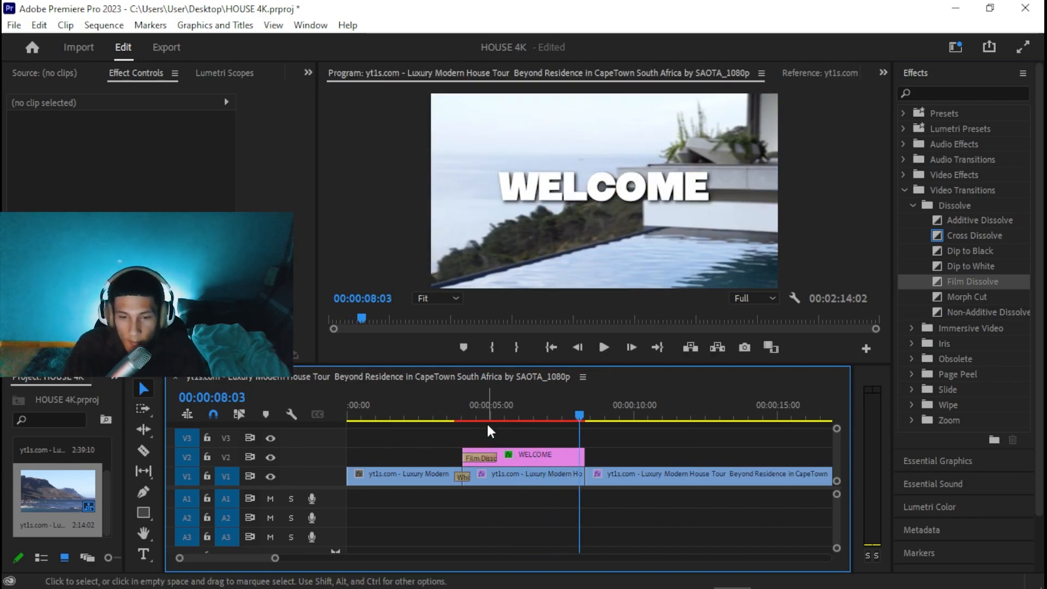
key(space)
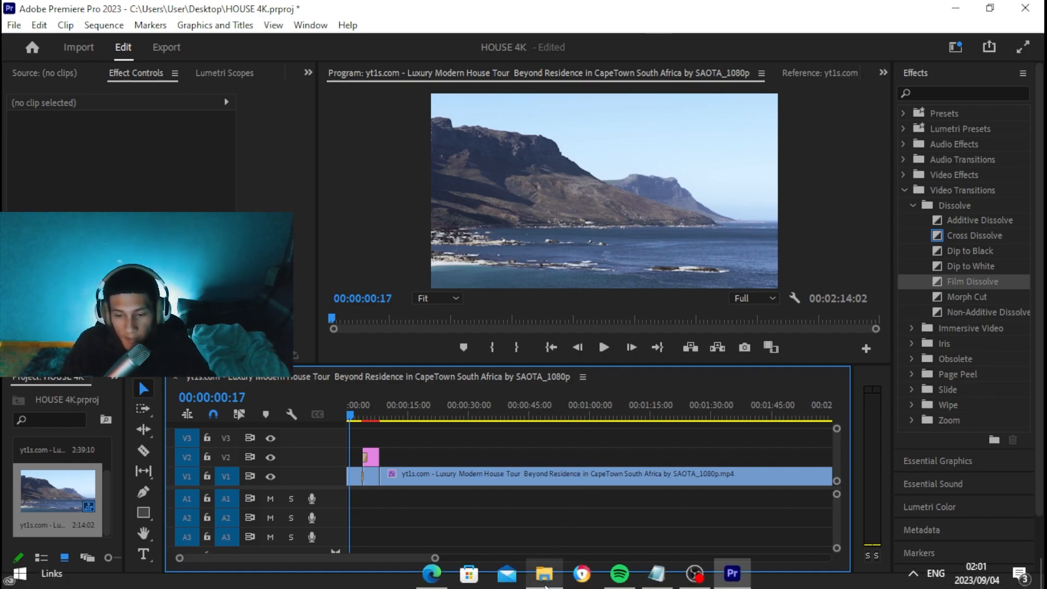
Step: Switch to File Explorer and add the Forgotten.mp3 music file to audio track A1 at the start of the sequence
click(544, 578)
mouse_move(492, 195)
mouse_down()
mouse_move(414, 204)
mouse_move(557, 187)
mouse_move(502, 536)
mouse_move(300, 488)
mouse_move(355, 512)
mouse_move(347, 508)
mouse_up()
click(796, 42)
Step: Adjust the audio gain of the music clip on A1 by -17.2 dB
click(401, 498)
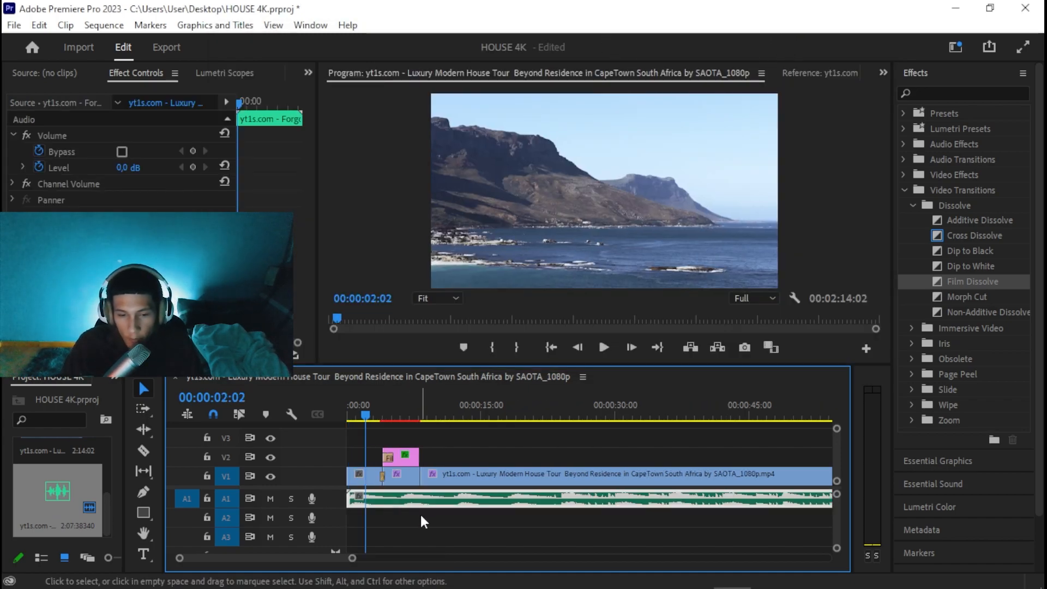
right_click(417, 503)
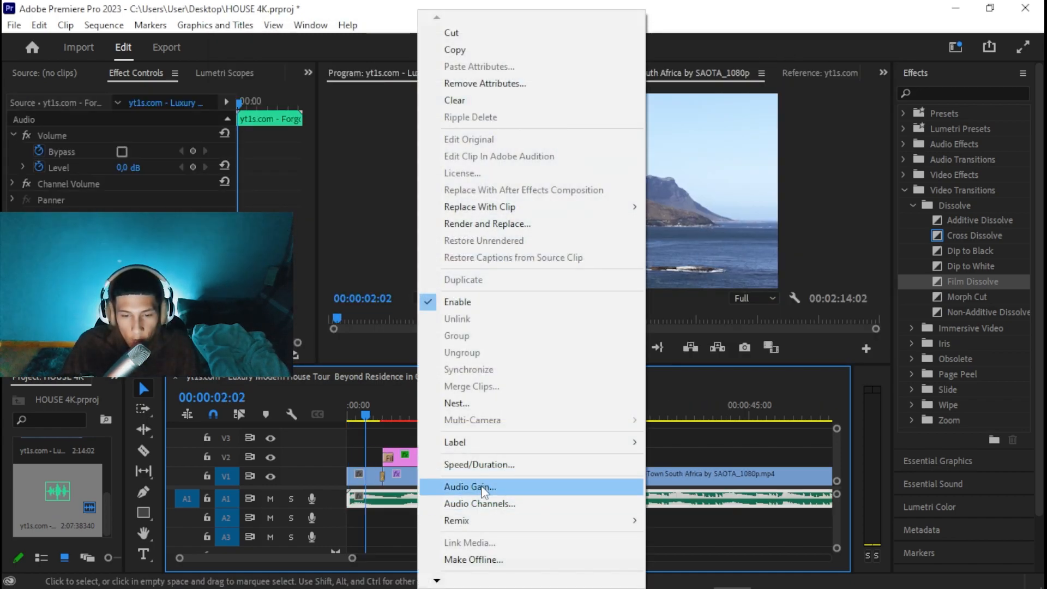
click(462, 486)
drag(519, 243, 581, 233)
drag(621, 279, 507, 289)
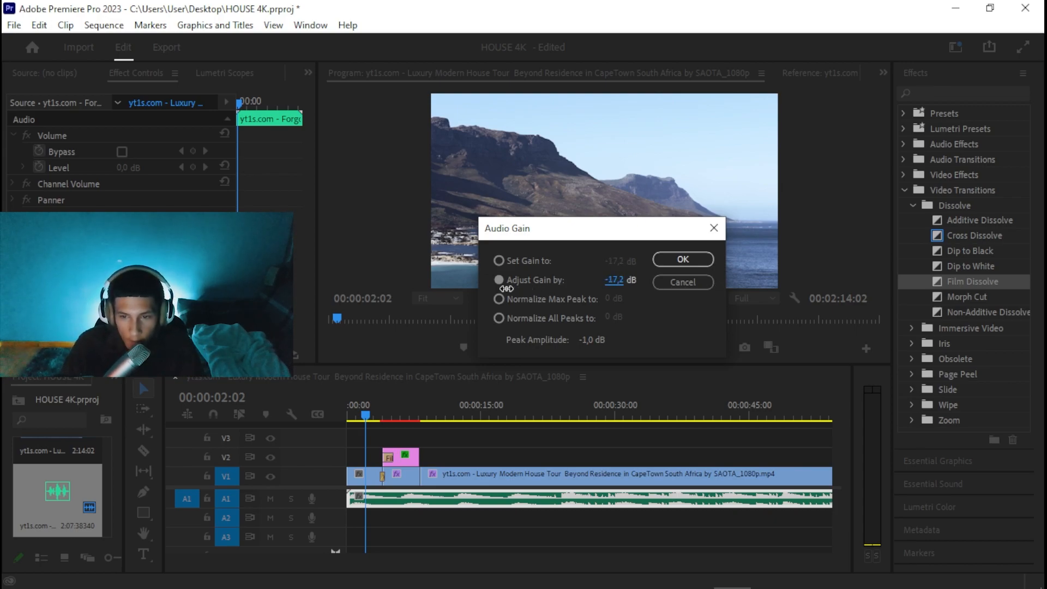
click(671, 266)
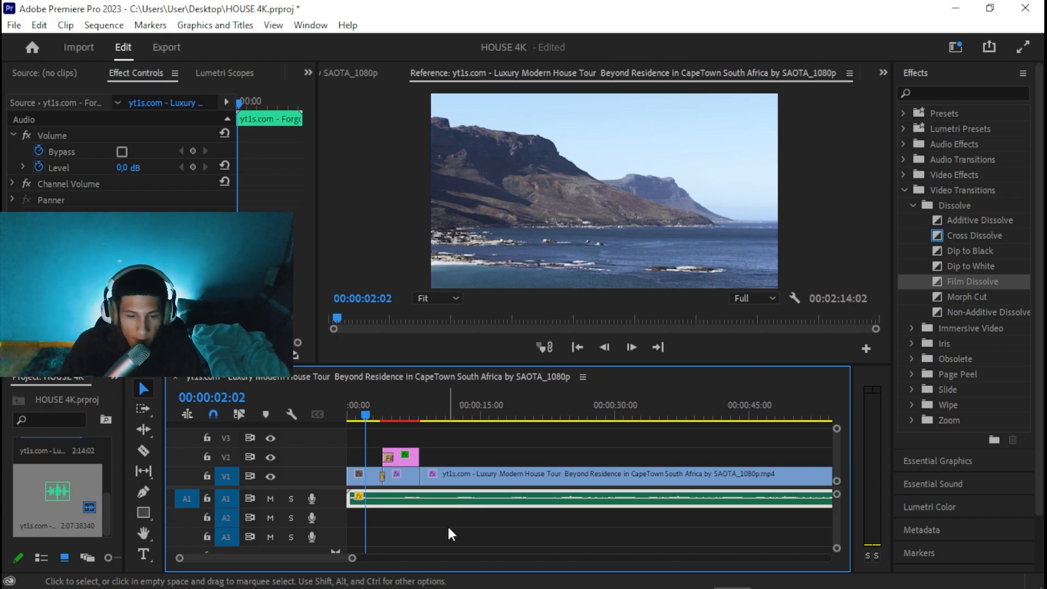
Step: Examine the speed and duration options of the music clip on A1
right_click(430, 504)
click(489, 466)
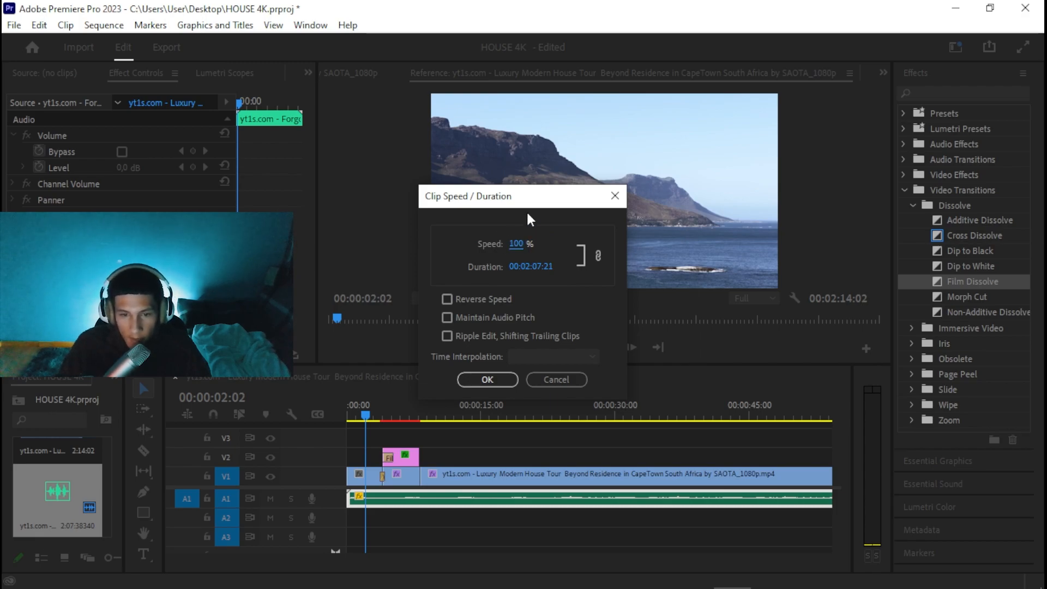
click(487, 379)
right_click(446, 505)
click(482, 467)
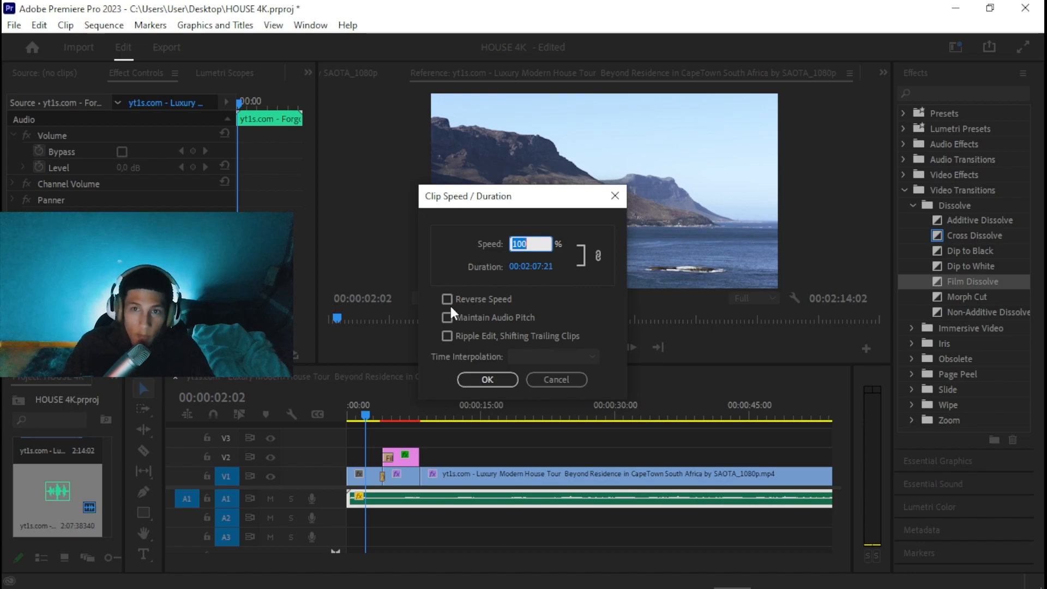
click(562, 376)
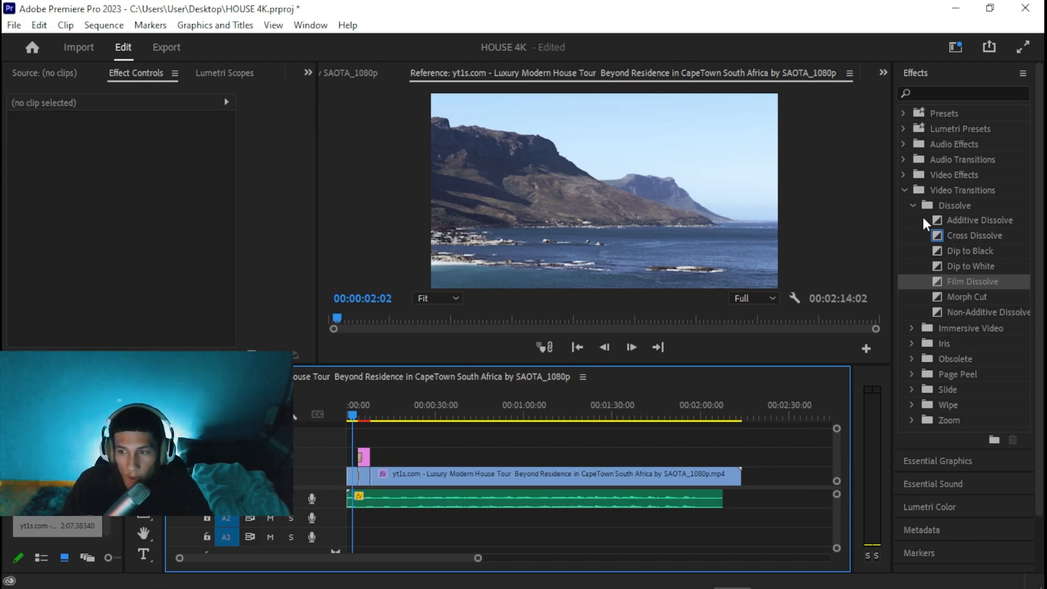
Step: Apply the Studio Reverb audio effect to the music clip on A1
click(904, 190)
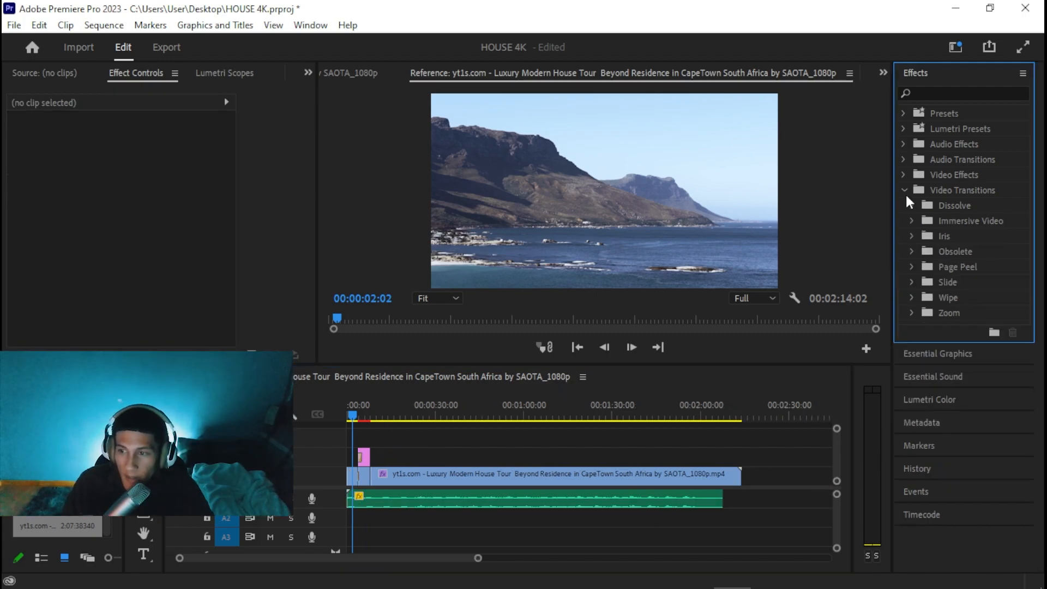
click(902, 144)
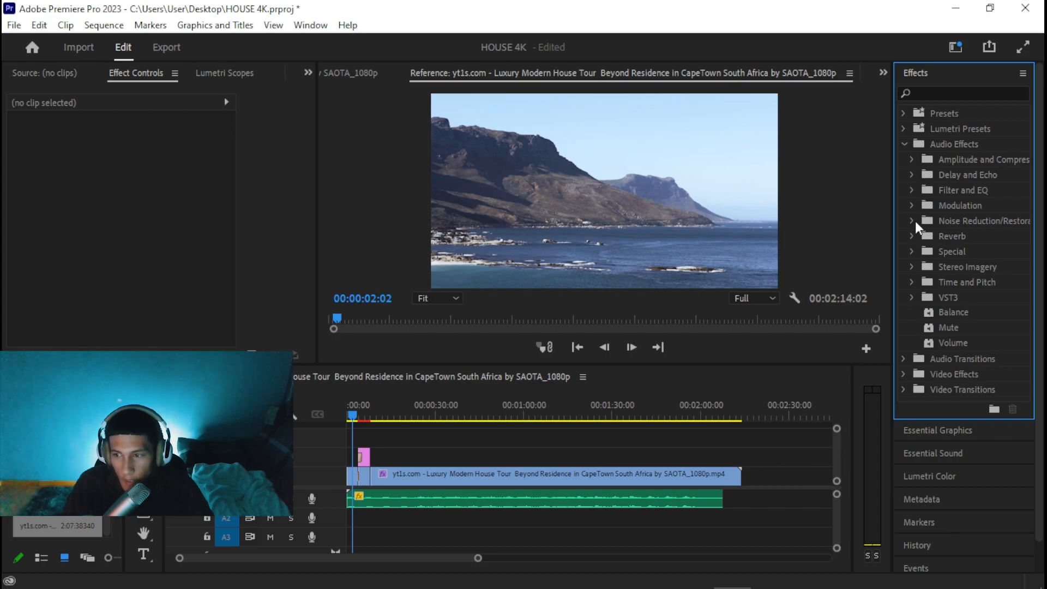
click(909, 235)
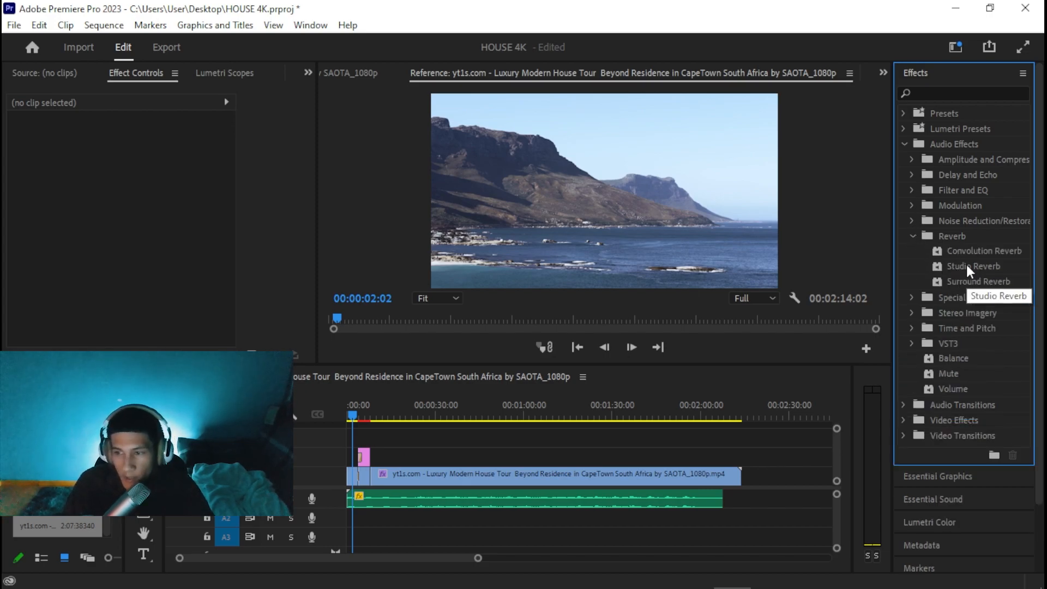
drag(966, 263, 526, 489)
Step: Set the music clip's Studio Reverb to the Swirly Reverb preset in its custom setup
click(146, 232)
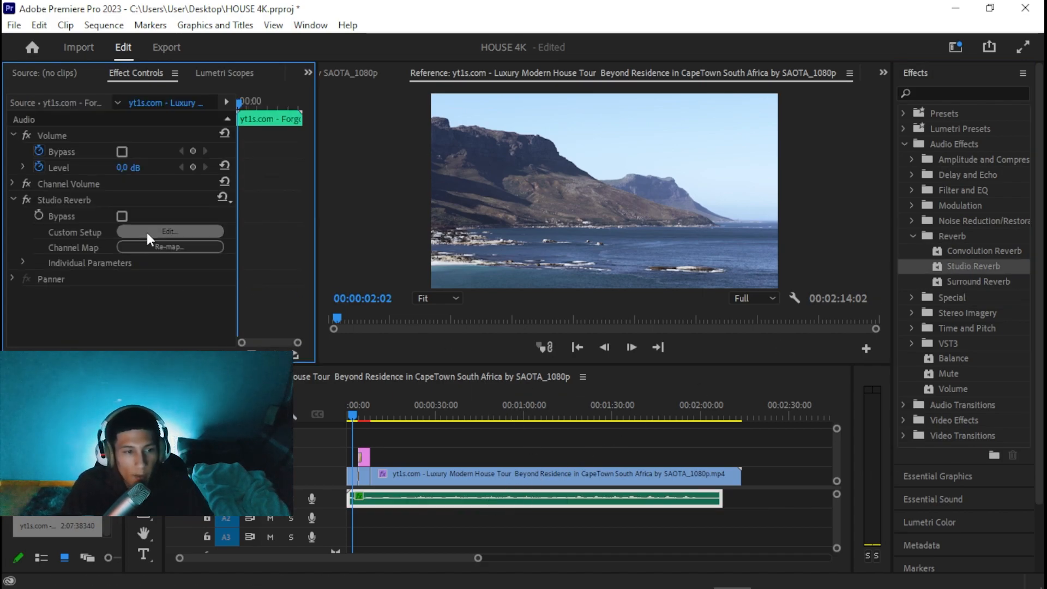
drag(489, 141, 260, 88)
click(261, 105)
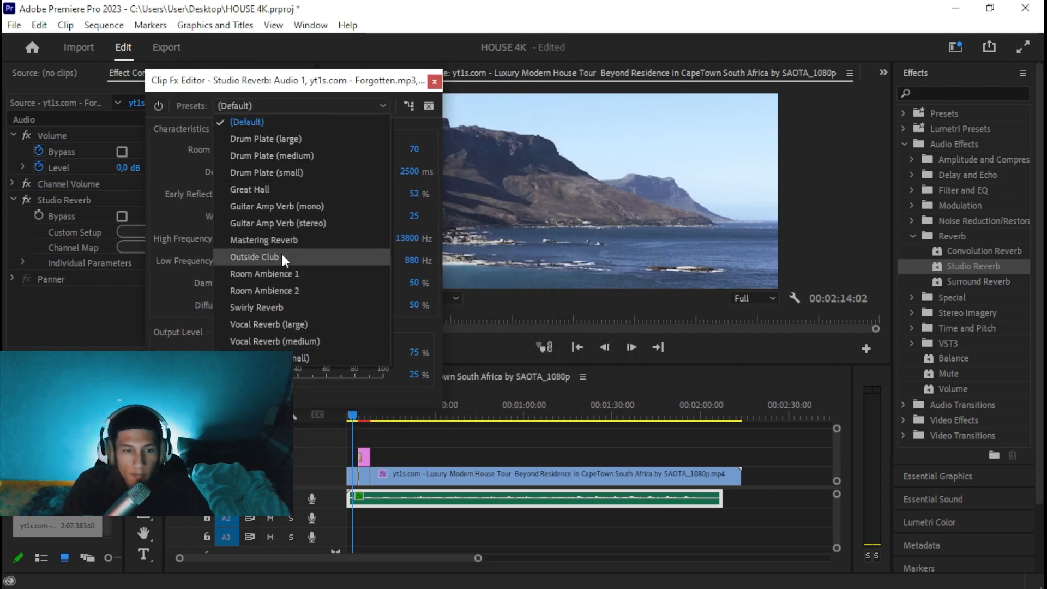
click(289, 307)
click(432, 82)
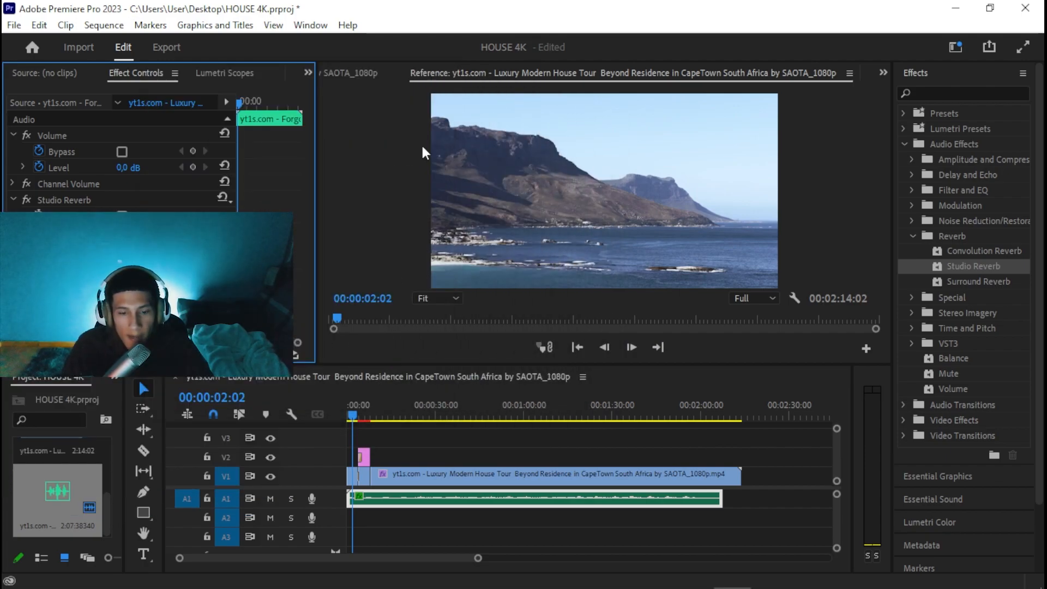
Step: Increase the height of audio track A1 in the timeline to enlarge the music waveform
click(418, 505)
click(424, 515)
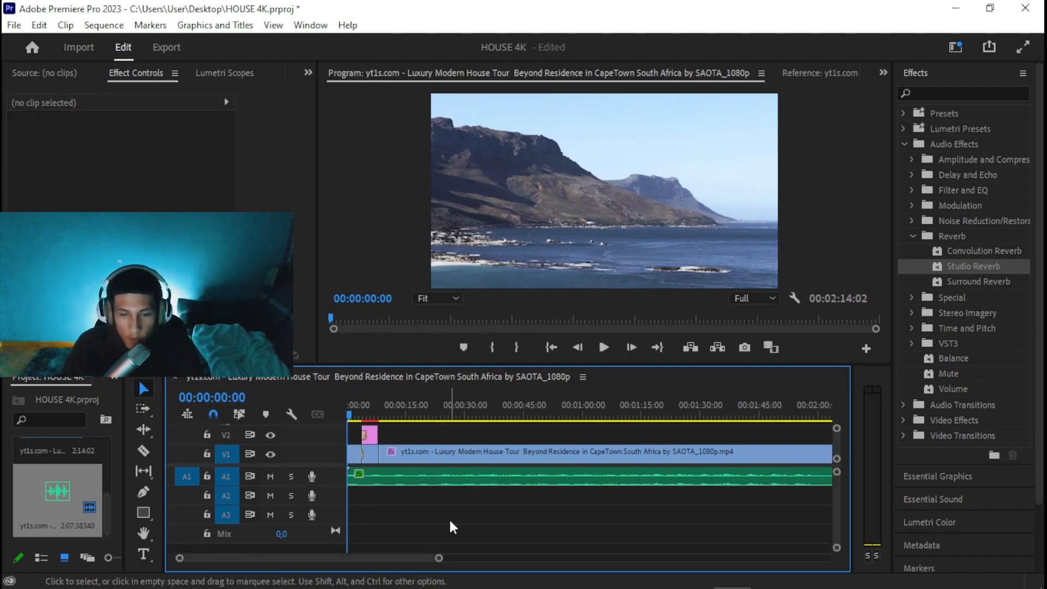
drag(339, 485, 338, 510)
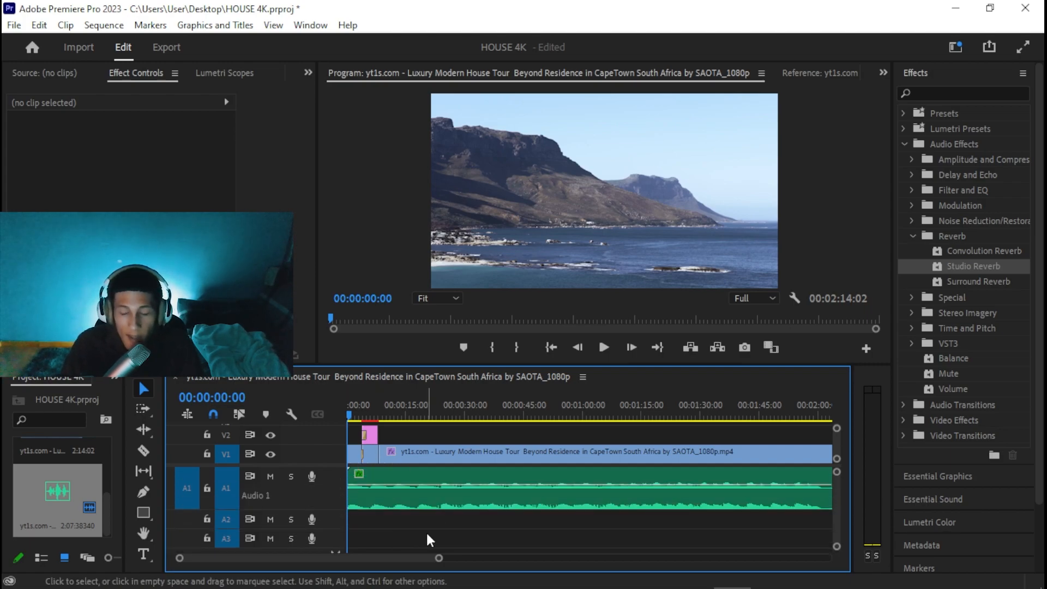
drag(438, 558, 517, 558)
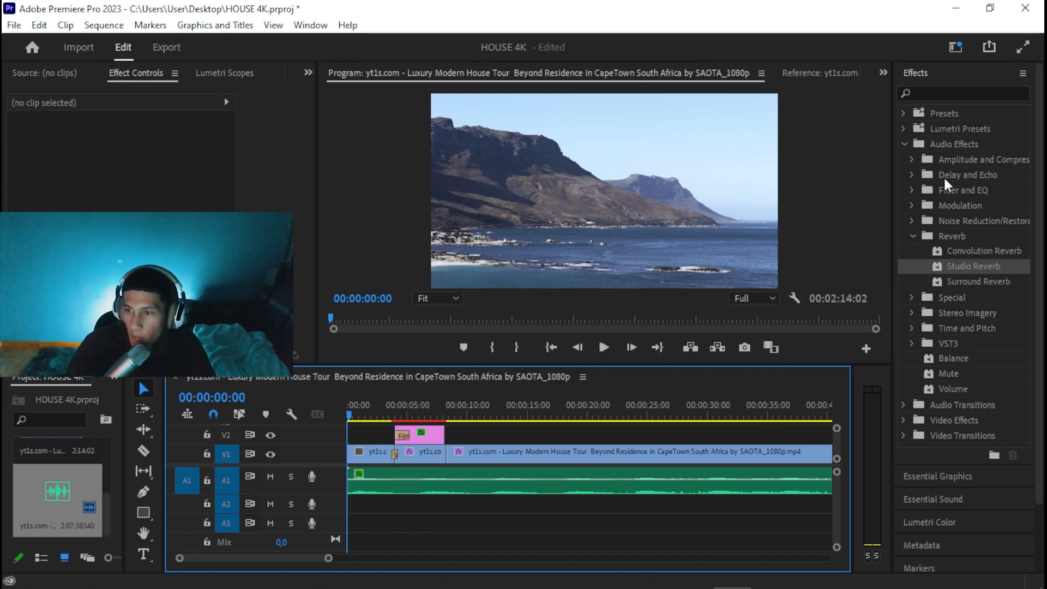
Step: Apply the Lumetri Color video effect to the first clip on V1
click(903, 144)
click(902, 169)
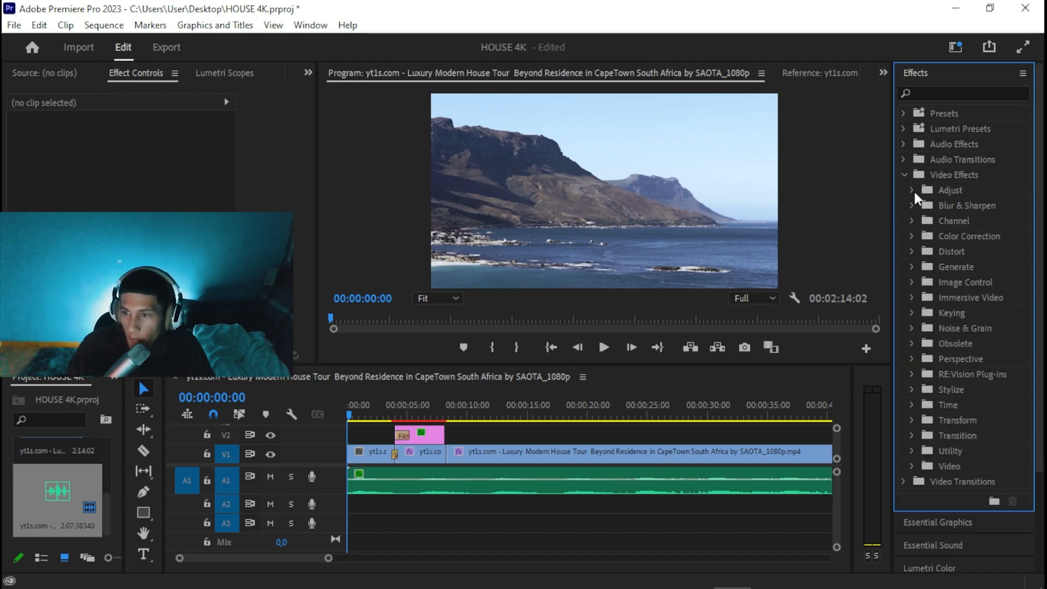
click(910, 235)
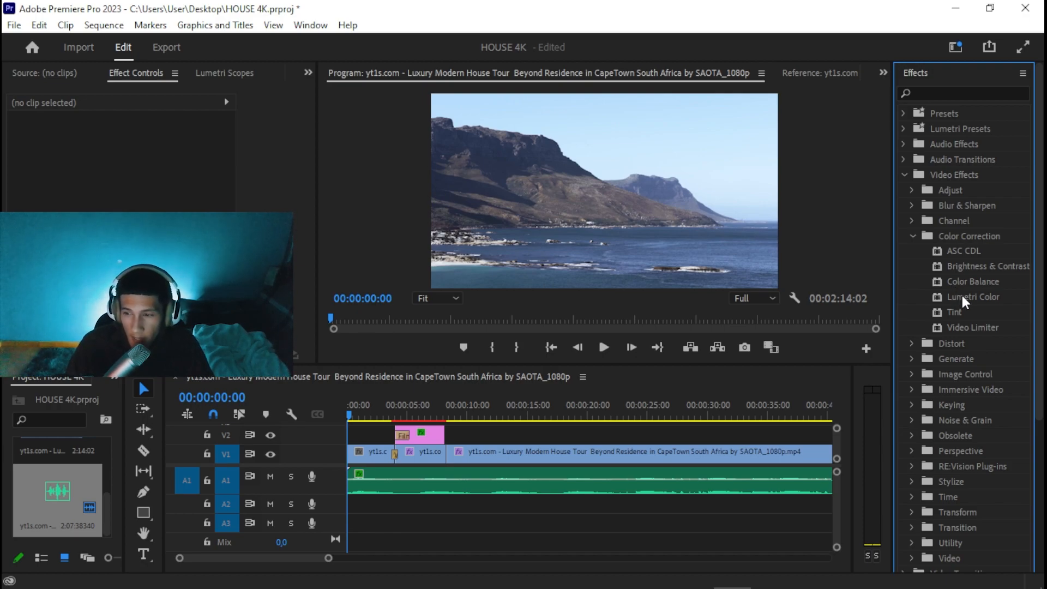
drag(970, 303, 382, 453)
click(377, 438)
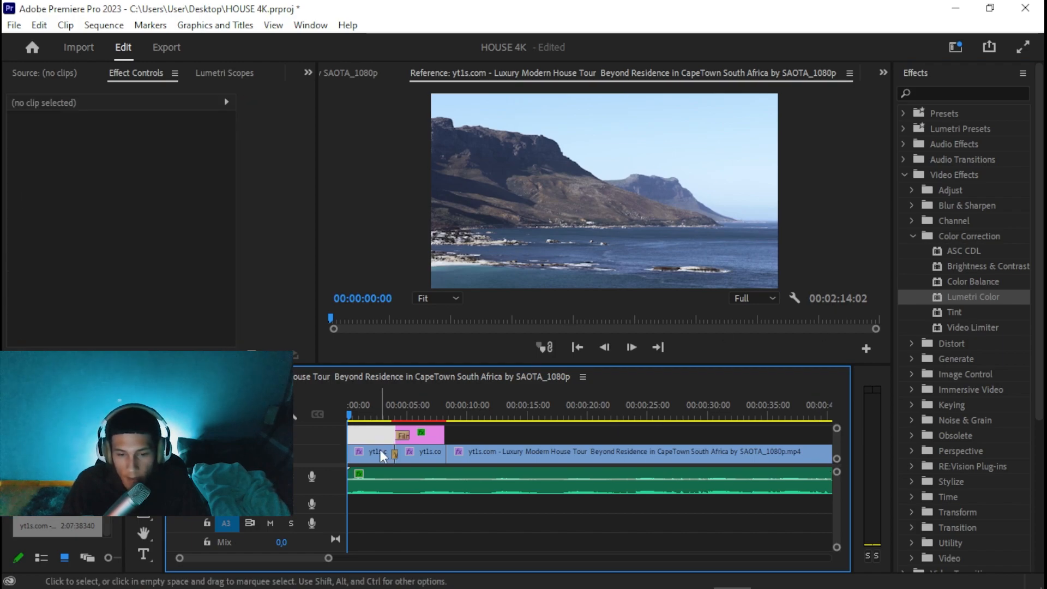
Step: Try a Temperature of 35 in the Lumetri Color Basic Correction of the first clip on V1, and reset it
click(378, 450)
scroll(111, 250, down, 3)
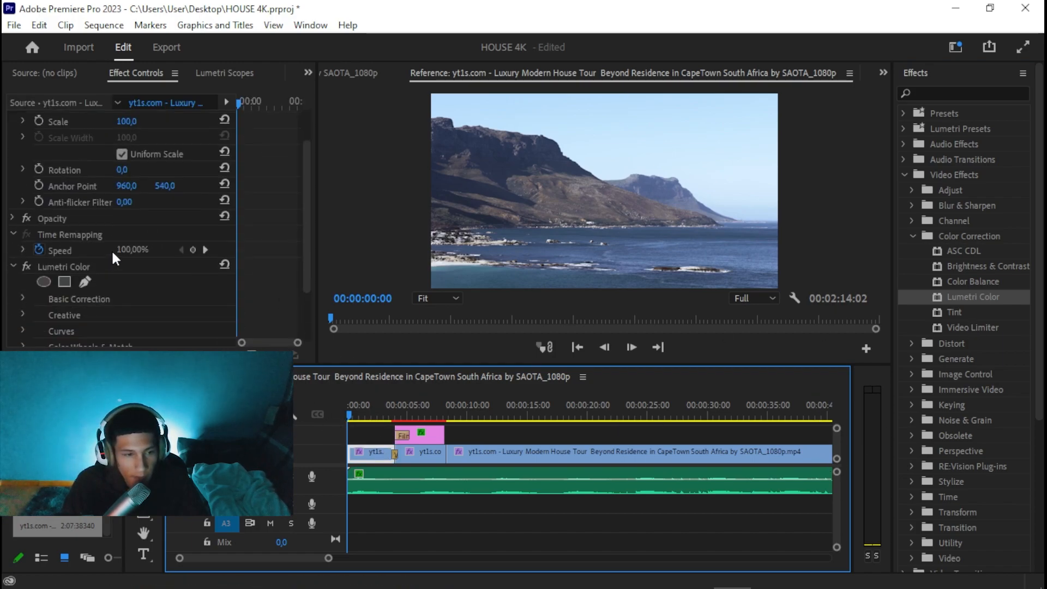
scroll(85, 234, up, 2)
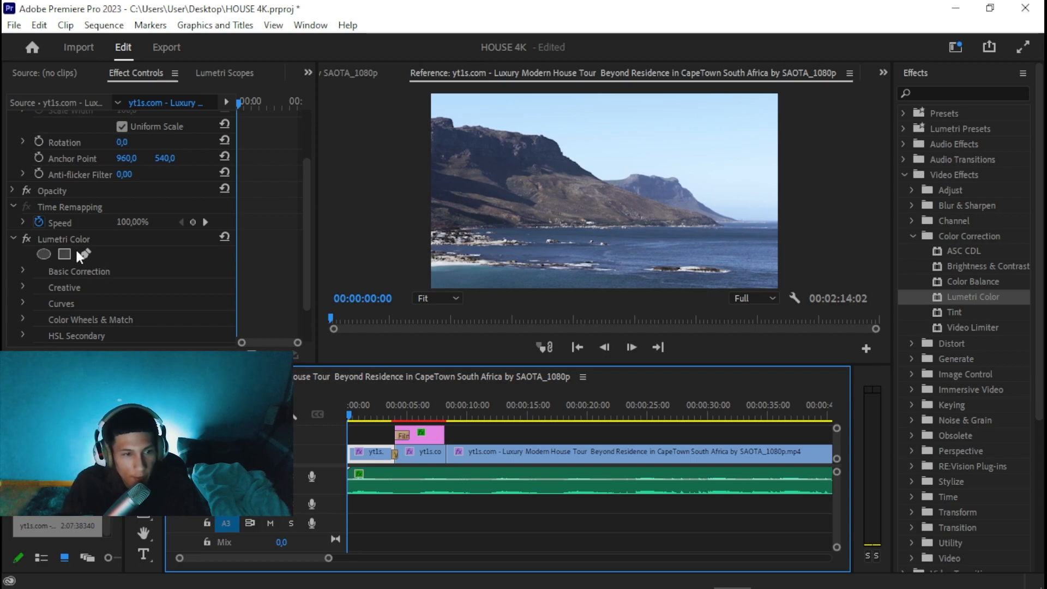
scroll(85, 270, down, 1)
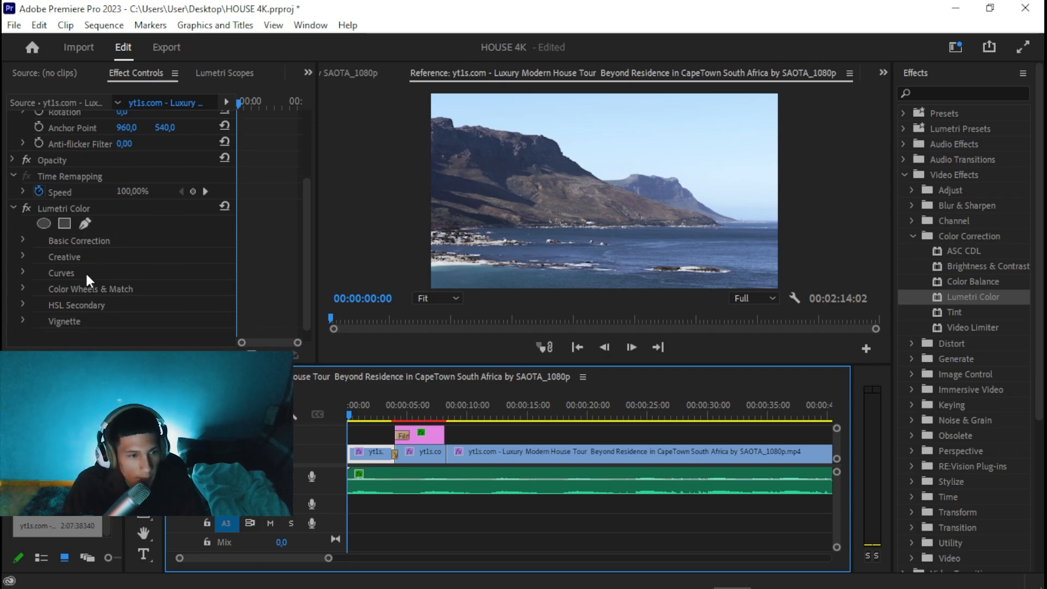
click(22, 239)
scroll(80, 244, down, 4)
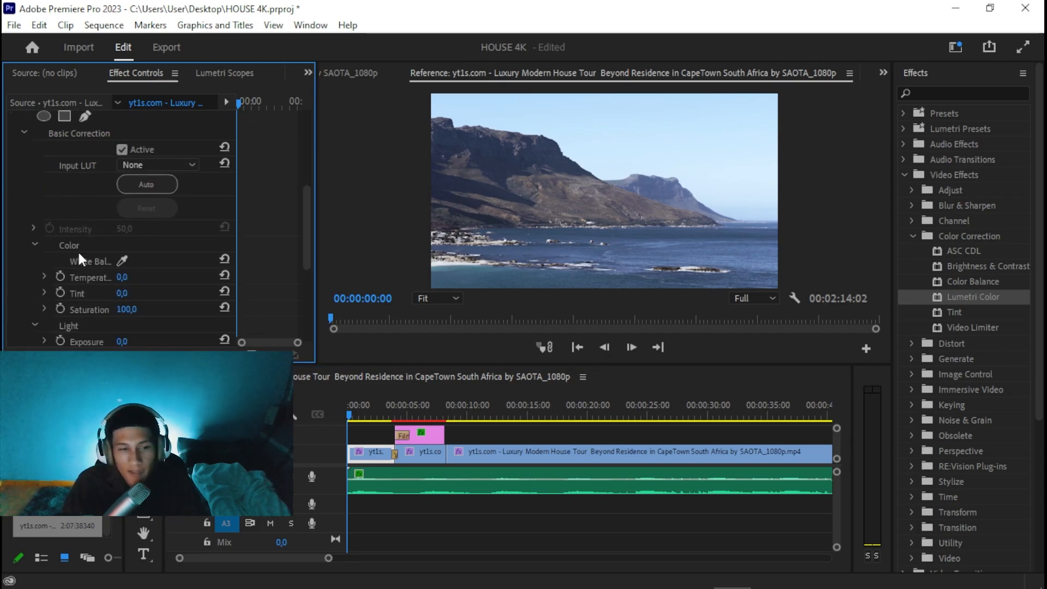
drag(123, 278, 105, 278)
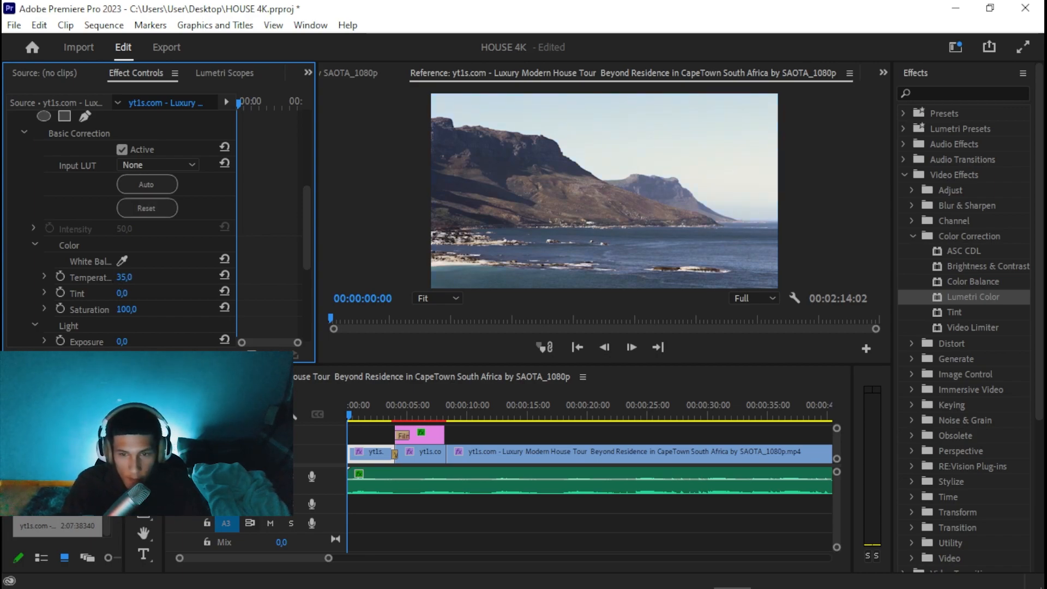
click(224, 276)
Step: Set the first clip's Basic Correction Saturation to 123 in Lumetri Color
scroll(174, 270, down, 3)
drag(129, 231, 179, 232)
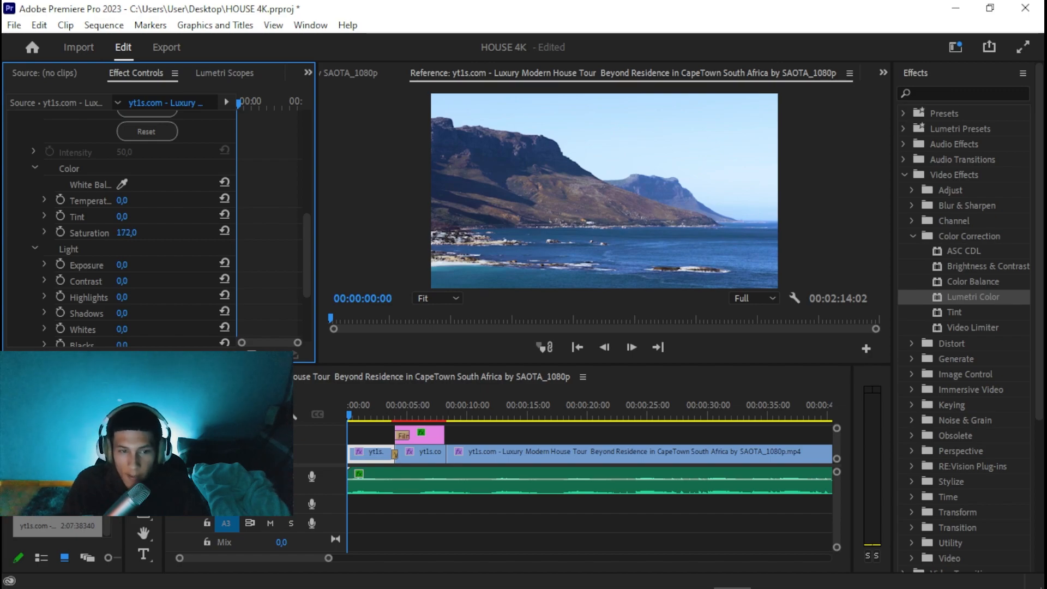
scroll(109, 229, up, 3)
Step: Try the Faded Film adjustment in the Creative section of the first clip's Lumetri Color effect
click(23, 225)
click(22, 241)
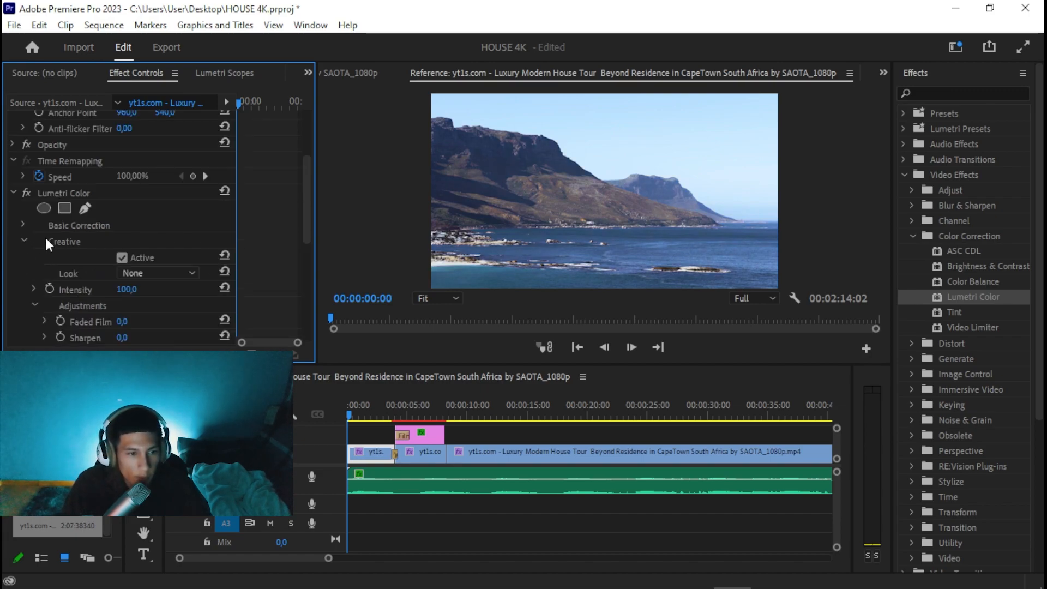
scroll(82, 254, down, 3)
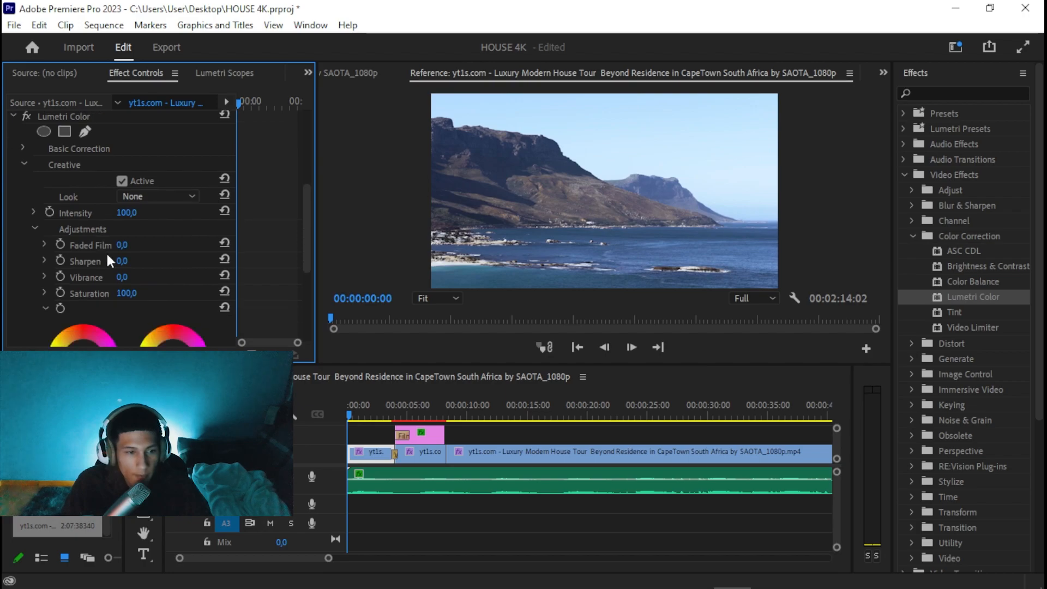
drag(126, 245, 159, 245)
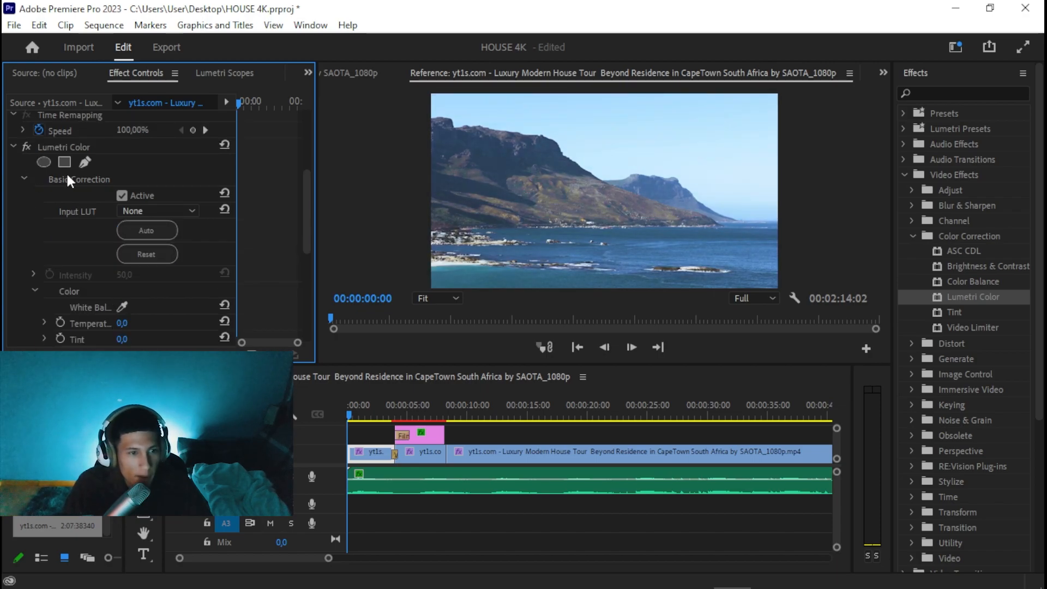
Step: Set the first clip's Basic Correction light values to Exposure -0,1 and Contrast 20, and raise the Highlights
scroll(38, 190, down, 5)
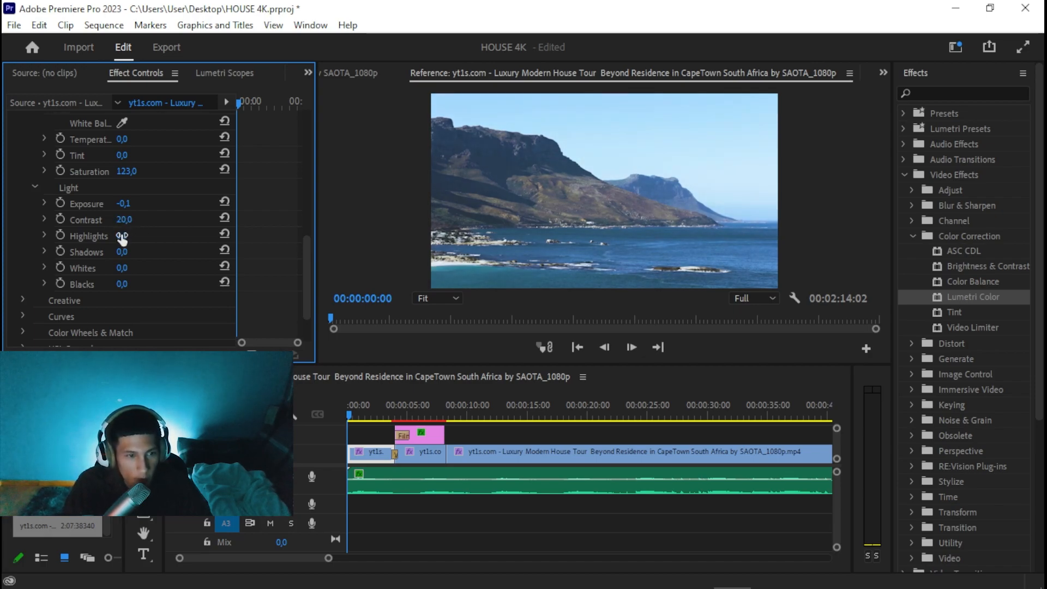
drag(131, 237, 166, 237)
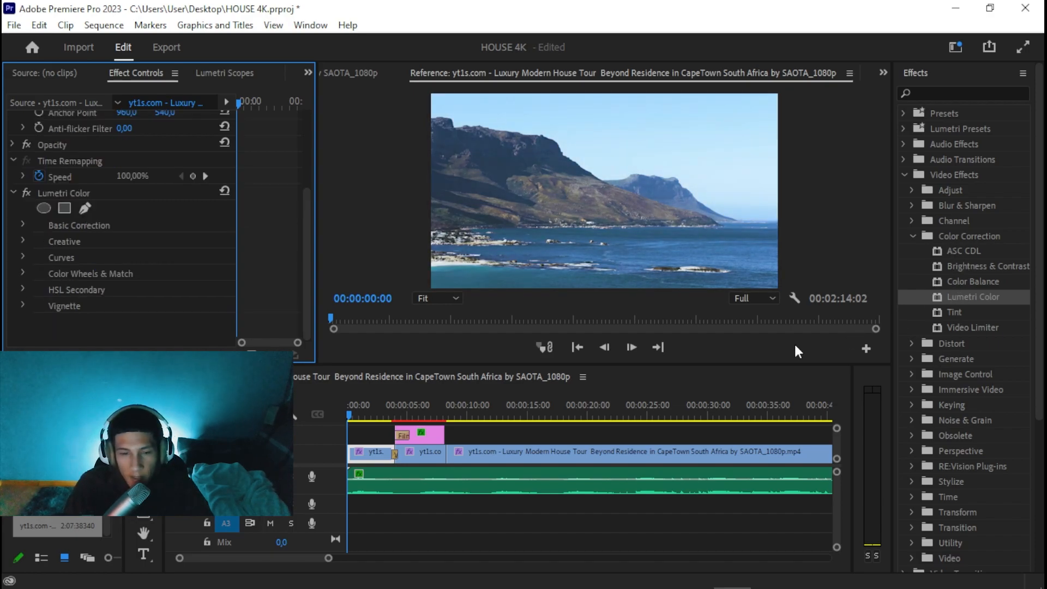
Step: Switch the first clip's Lumetri Color effect off and back on to compare the original and corrected image
click(520, 538)
click(369, 457)
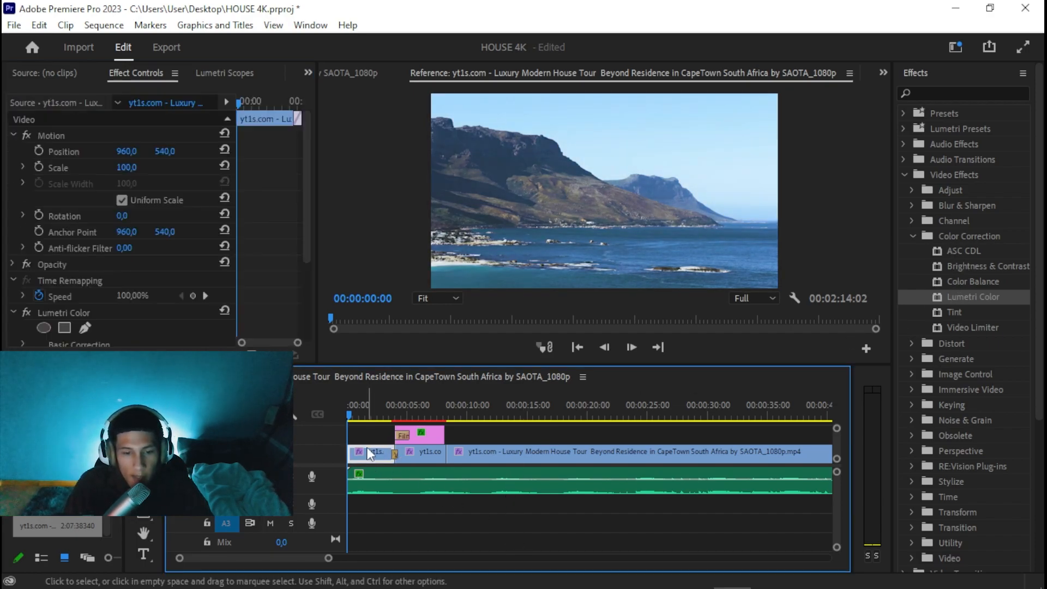
scroll(34, 297, down, 1)
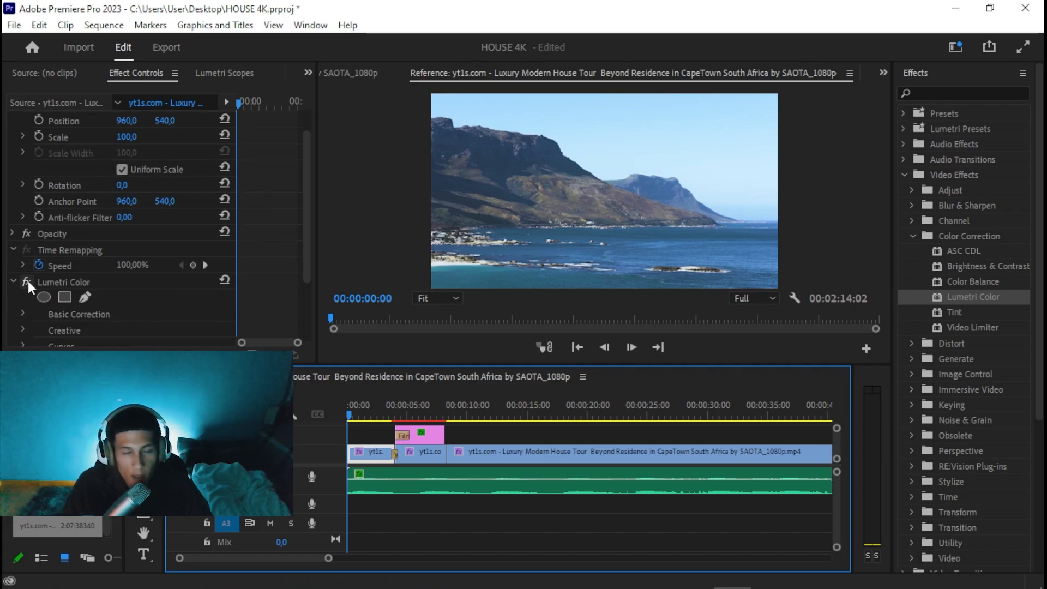
click(26, 281)
click(26, 281)
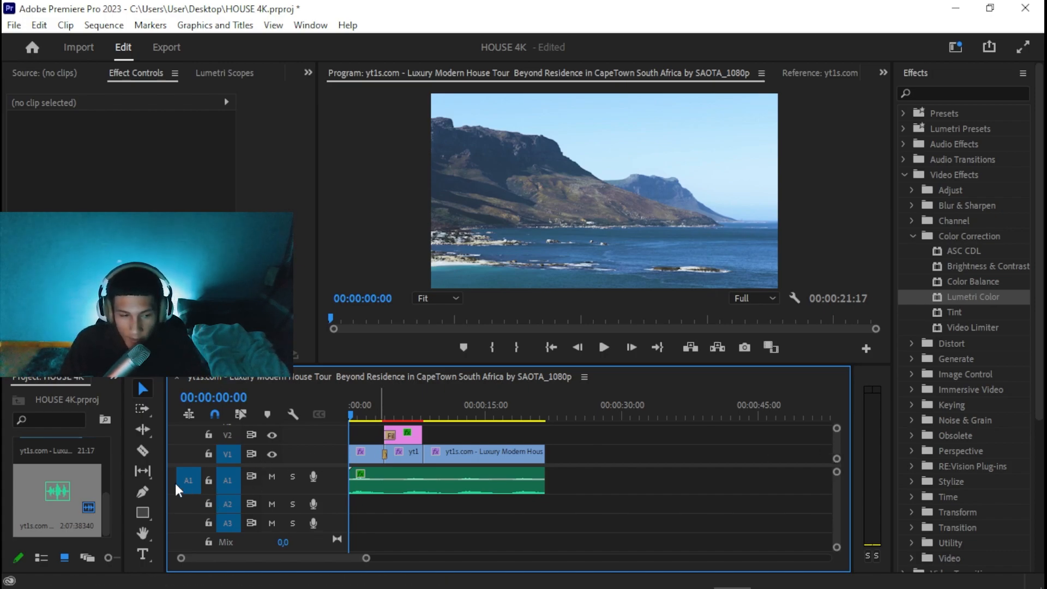
Step: Create a 1920 x 1080 adjustment layer with a 60,00 fps timebase in the project
drag(114, 477, 284, 480)
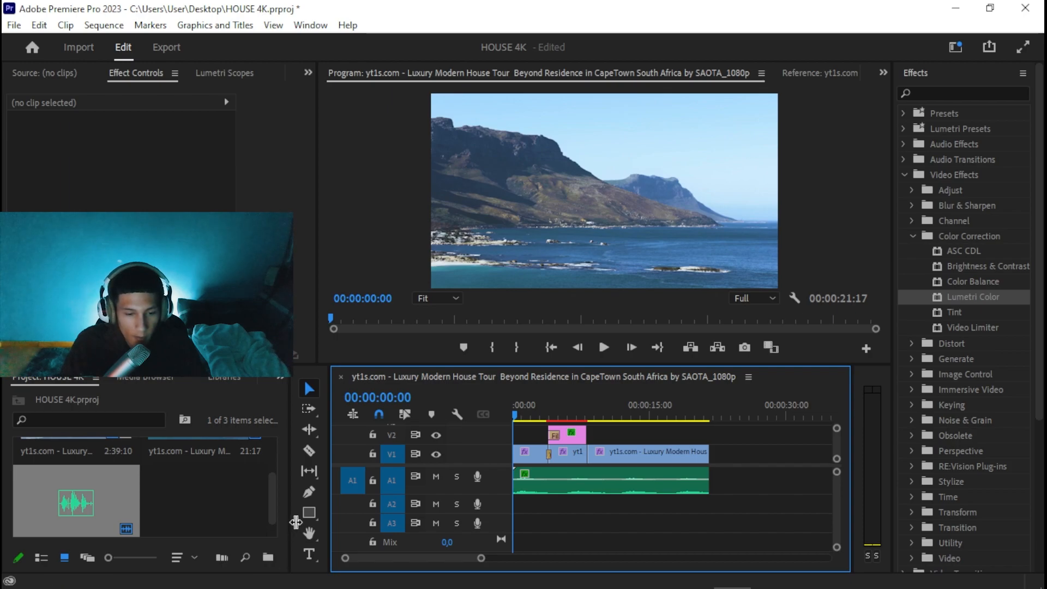
drag(289, 521, 313, 522)
click(292, 557)
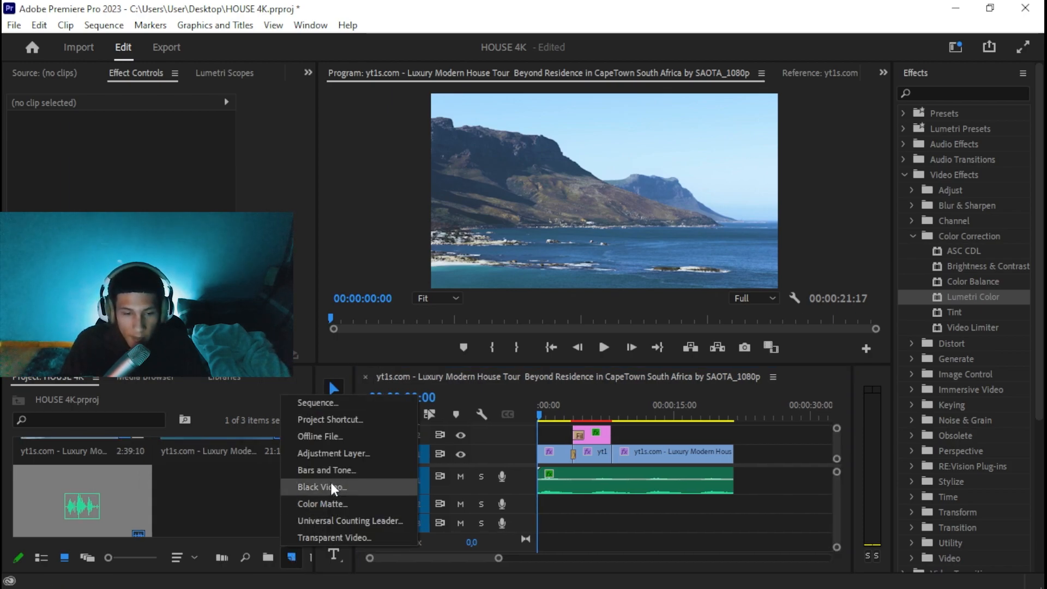
click(334, 452)
click(534, 288)
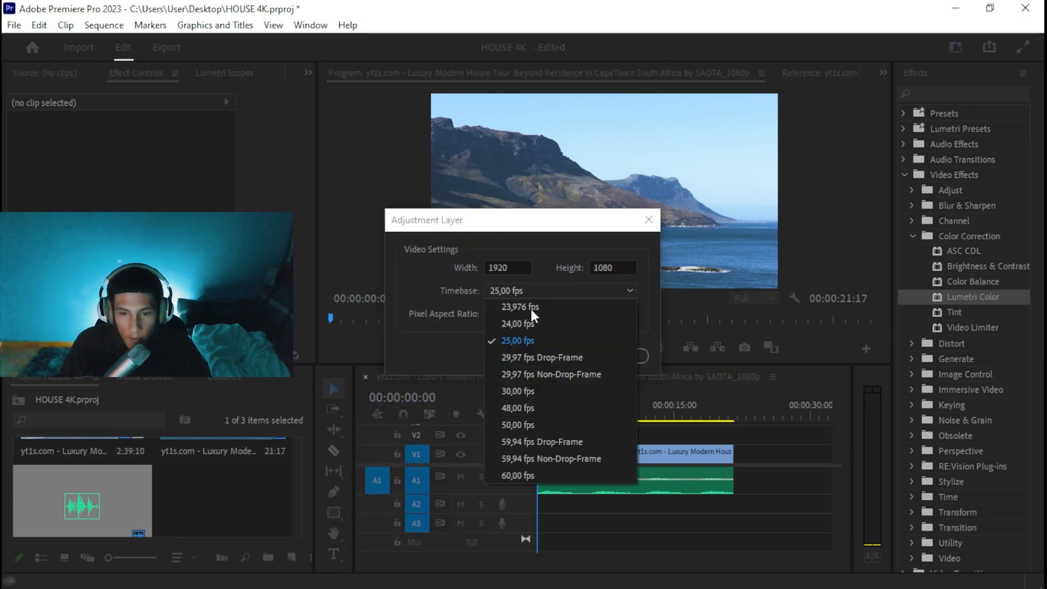
click(516, 474)
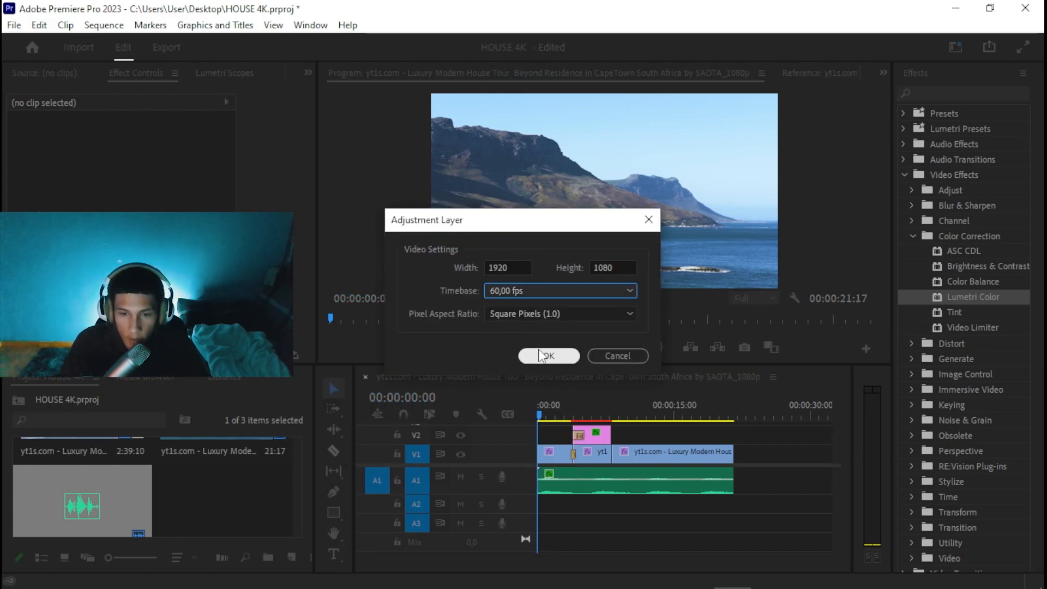
click(547, 356)
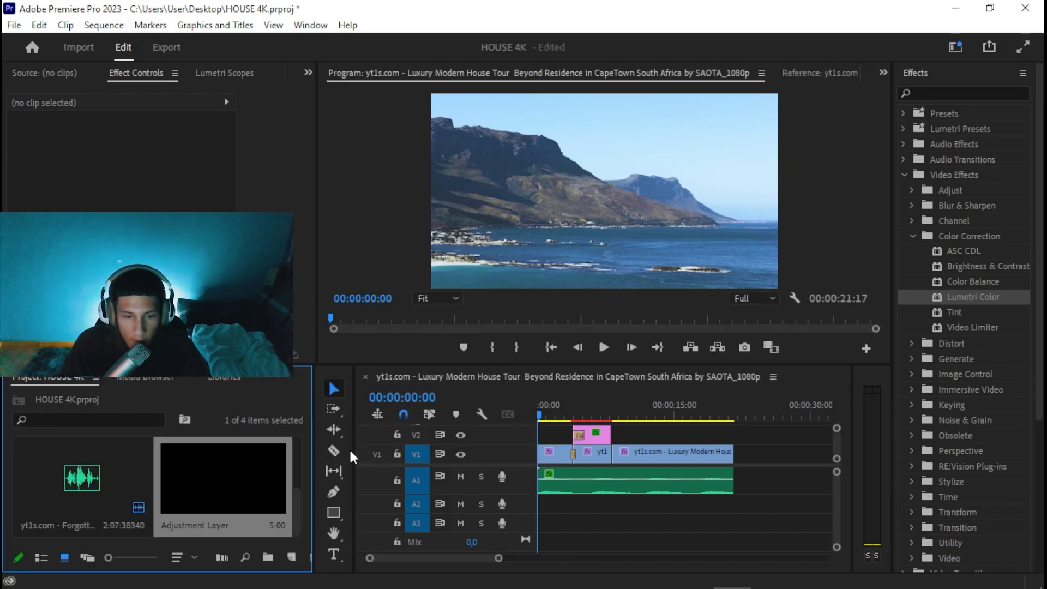
Step: Place the adjustment layer on V3 from the sequence start and extend it over the full length of the clips
drag(313, 479, 65, 490)
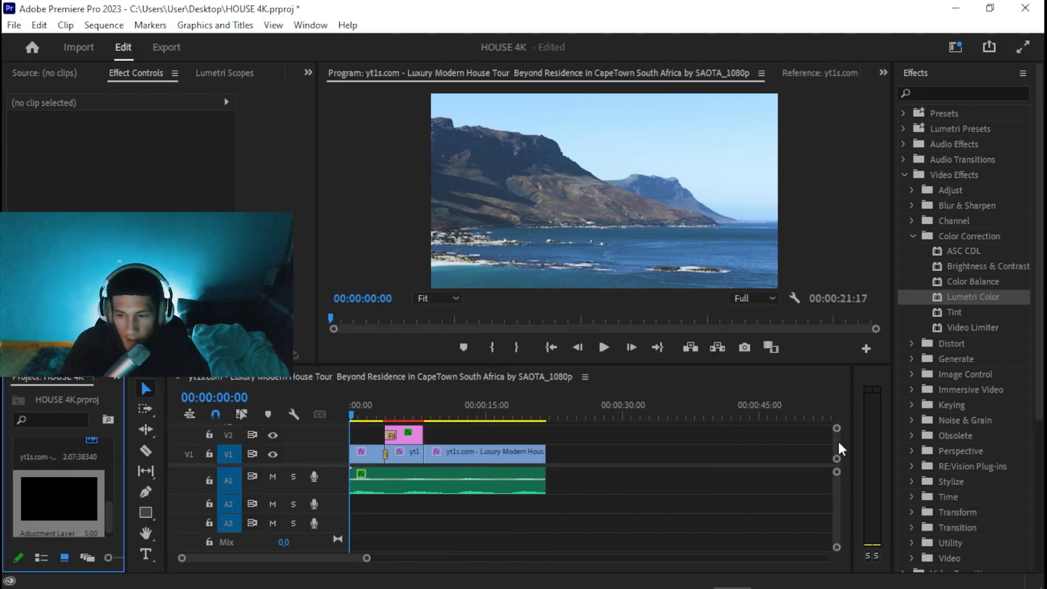
scroll(836, 443, up, 2)
drag(60, 526, 546, 444)
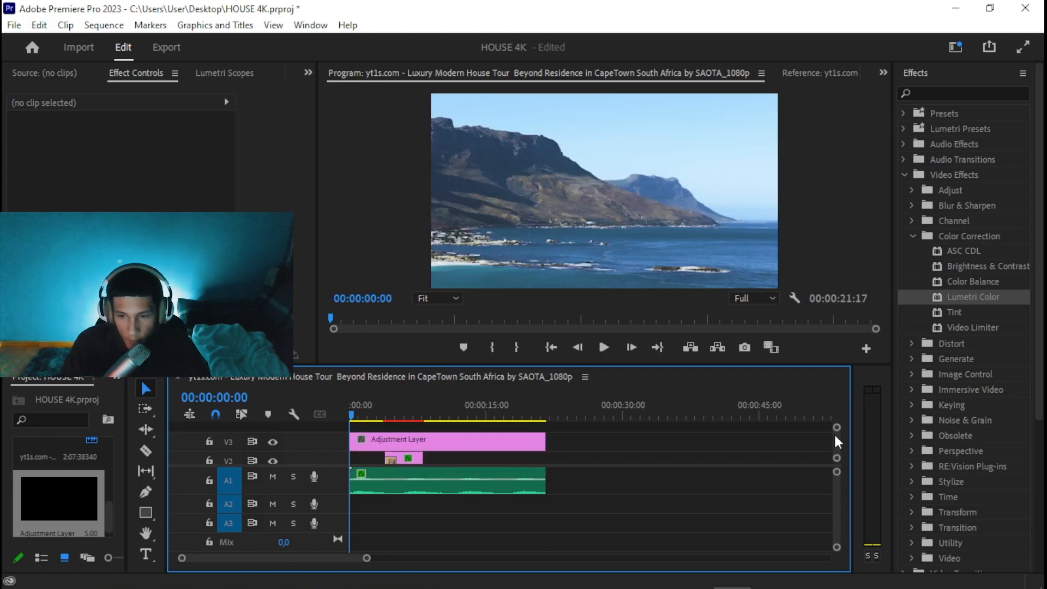
scroll(836, 453, down, 1)
scroll(837, 455, up, 2)
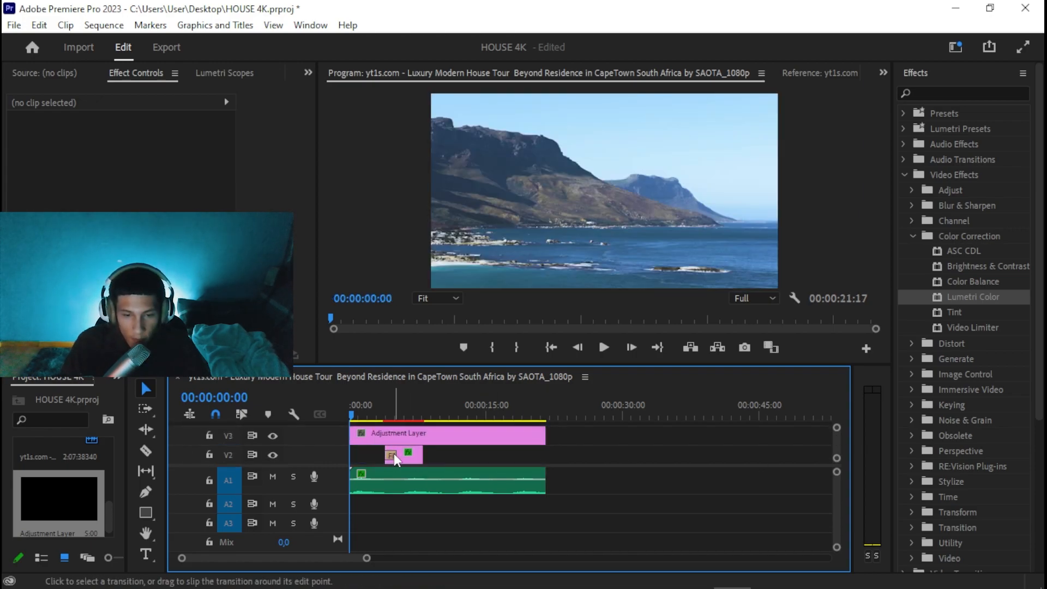
Step: Examine how the adjustment layer on V3 spans the title on V2 and the separate clips on V1
click(521, 436)
click(608, 439)
click(478, 441)
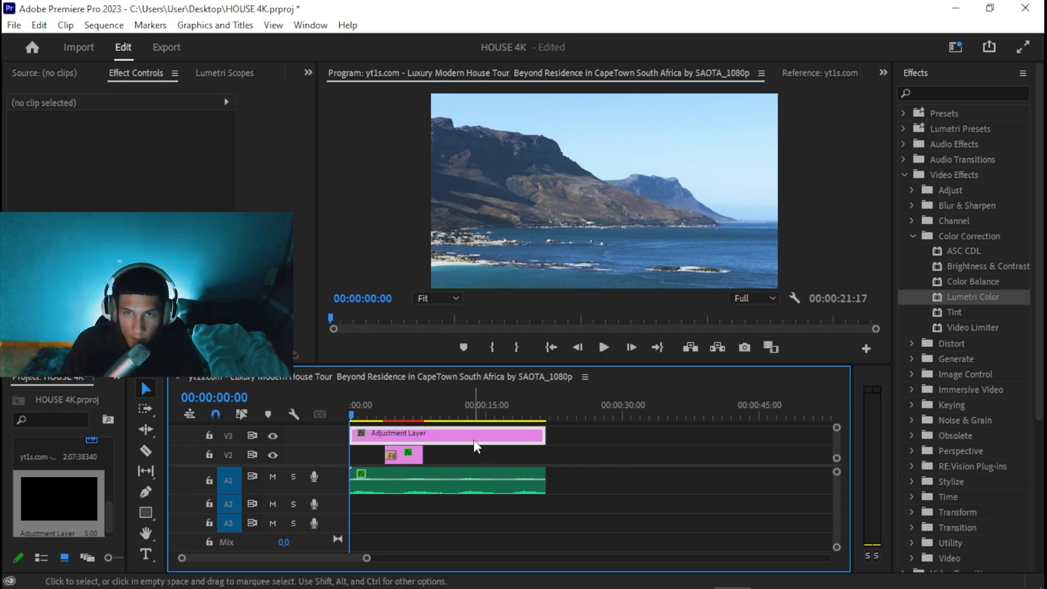
scroll(828, 455, down, 2)
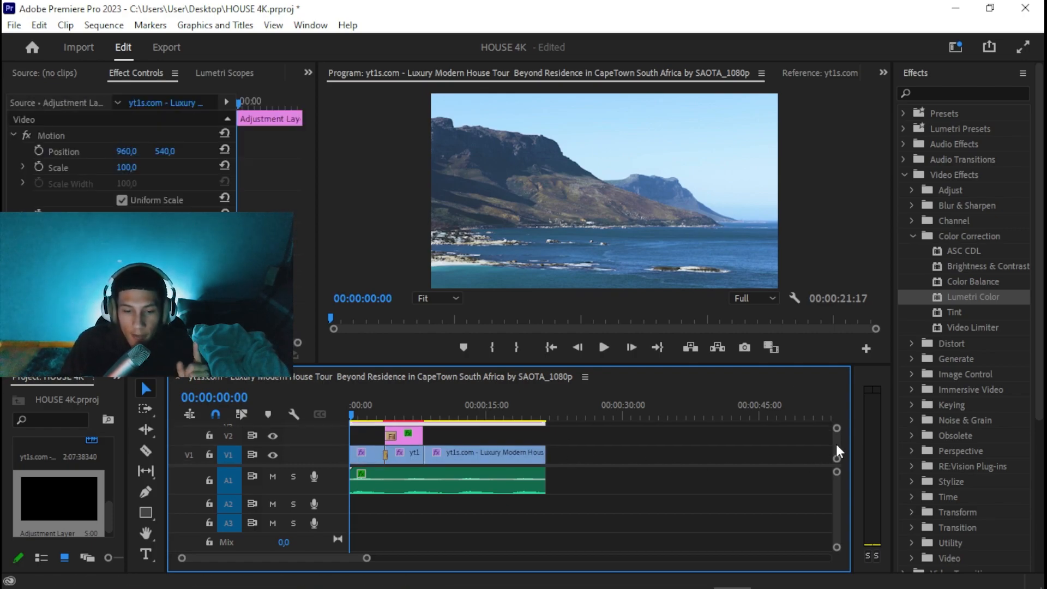
click(622, 477)
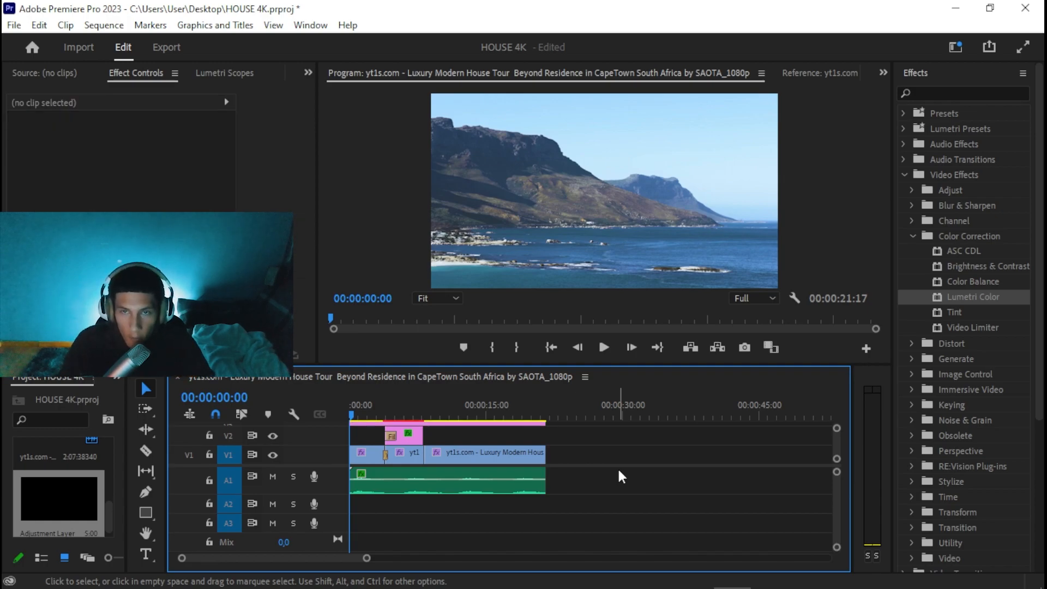
click(406, 457)
click(453, 457)
click(406, 460)
click(369, 460)
click(458, 462)
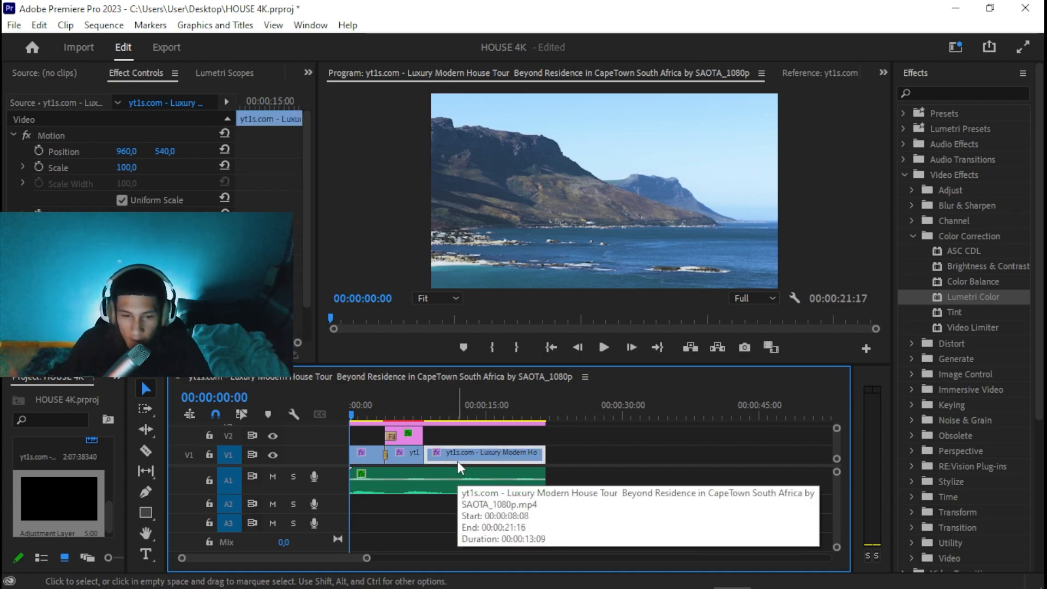
click(460, 429)
click(480, 424)
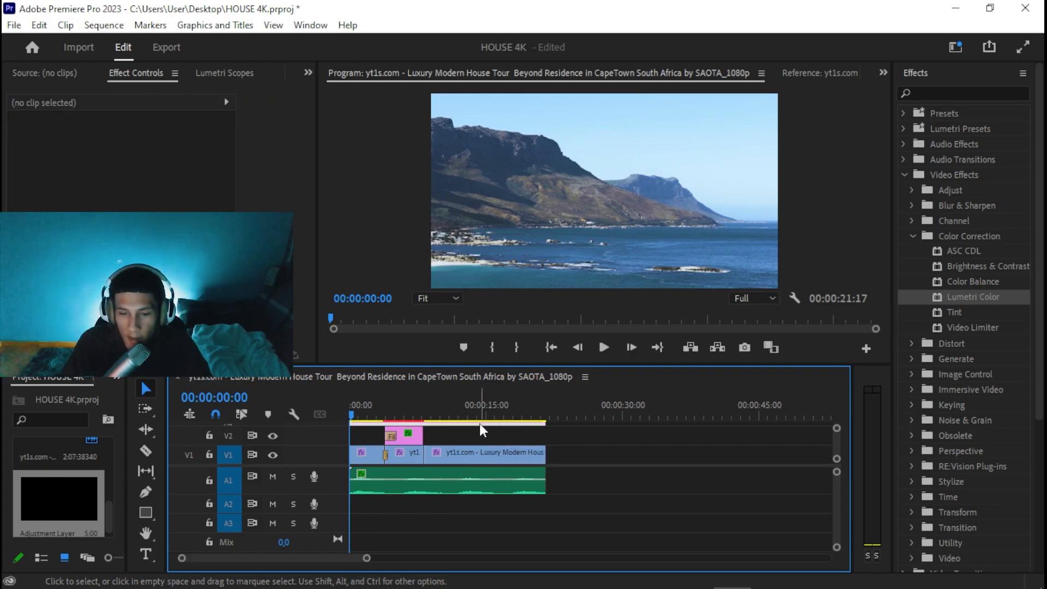
scroll(833, 450, up, 2)
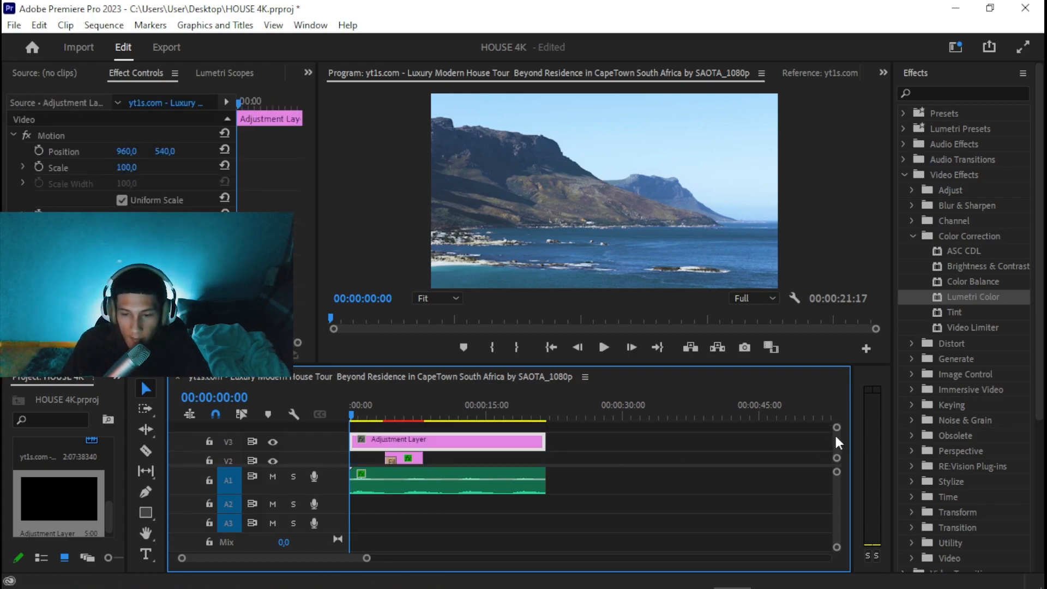
click(632, 447)
click(515, 434)
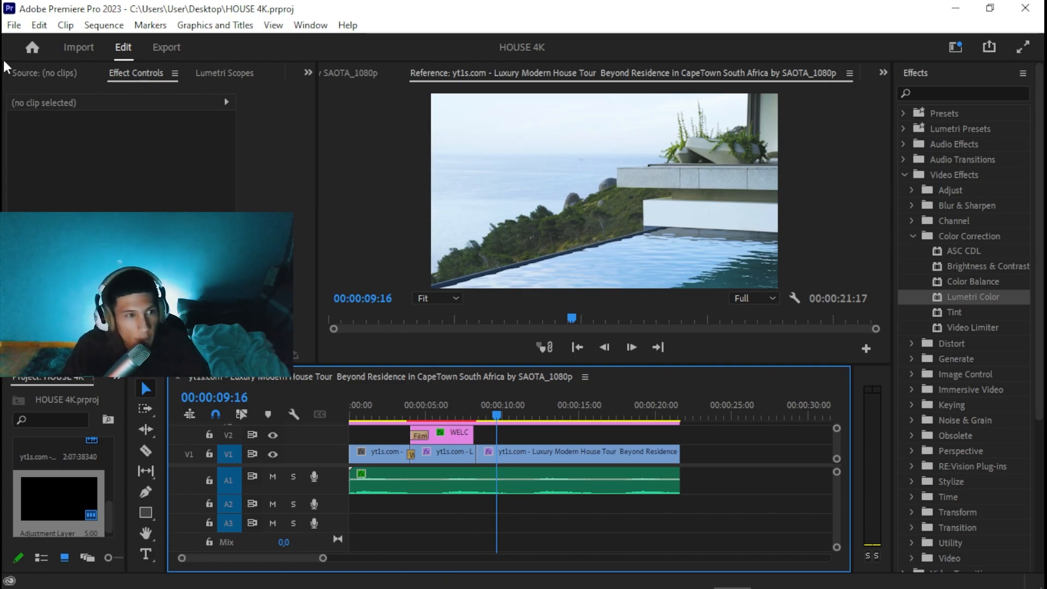
Step: Open the media export settings for the edited house tour sequence
click(15, 26)
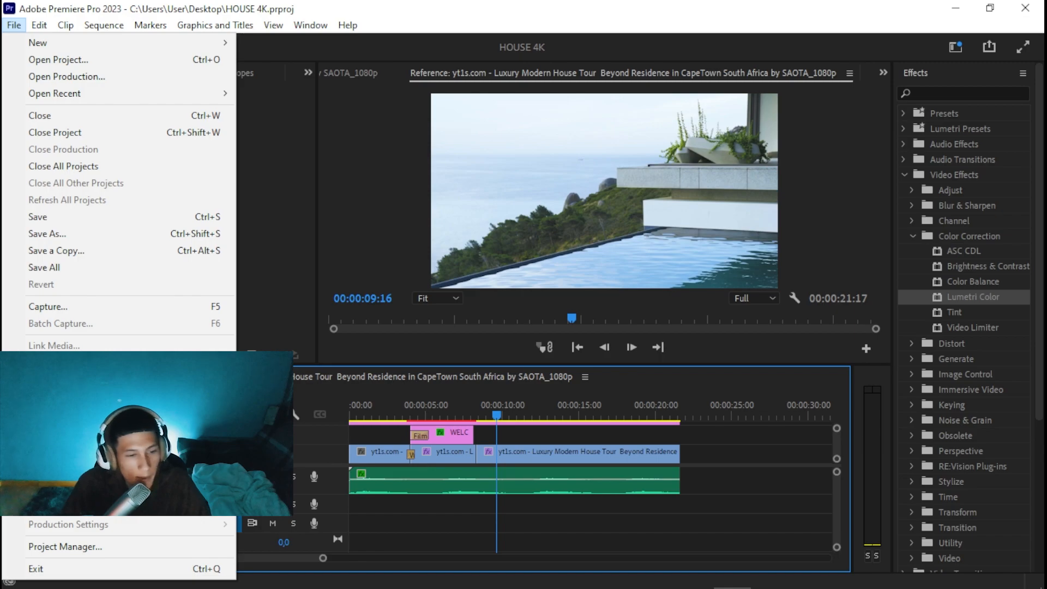
mouse_move(49, 463)
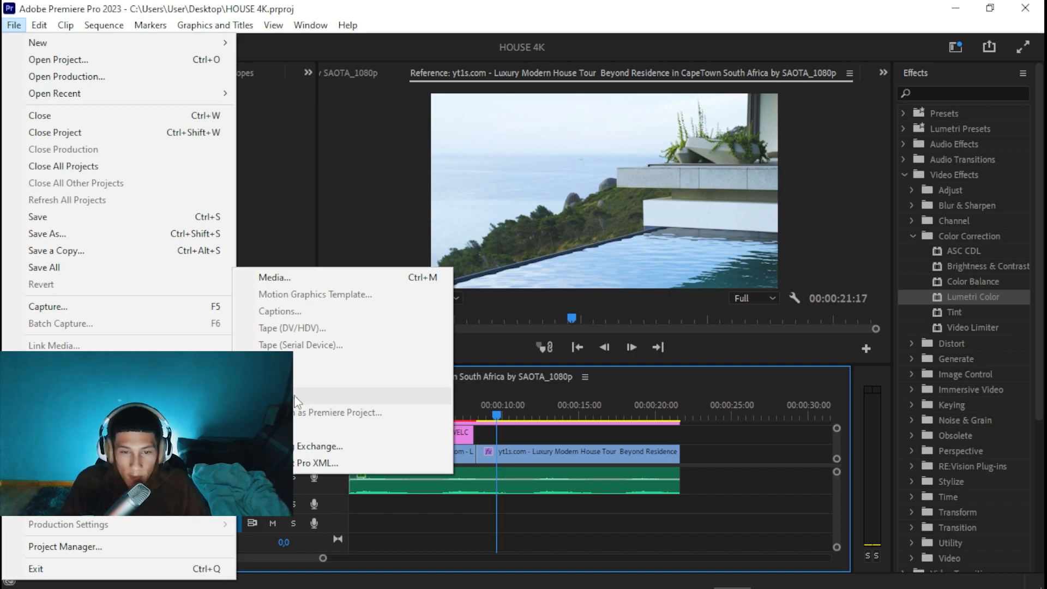
click(302, 278)
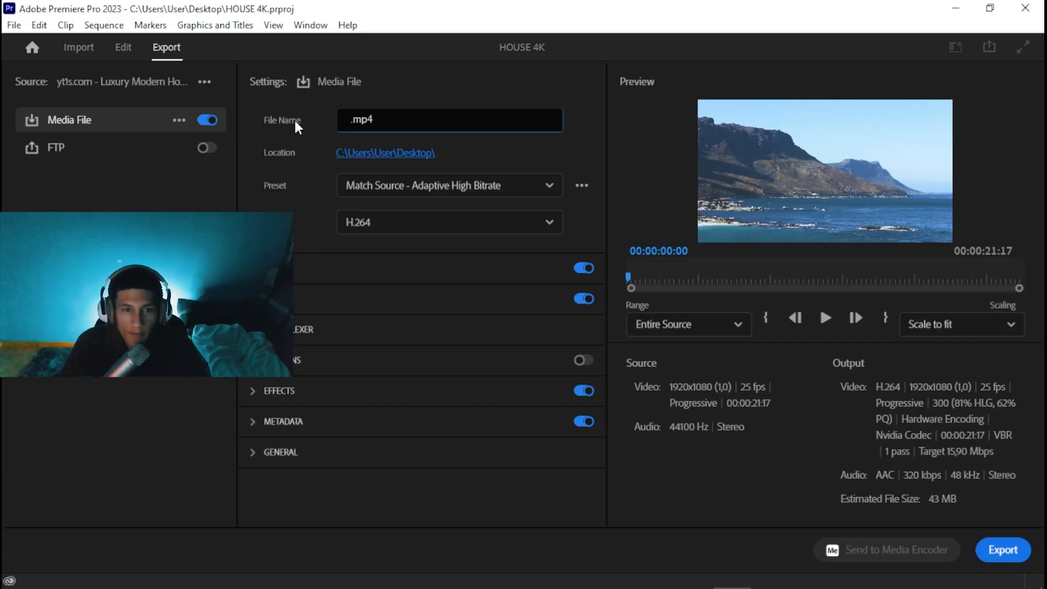
Step: Browse the destination folders and save the export location as the Desktop folder
click(349, 119)
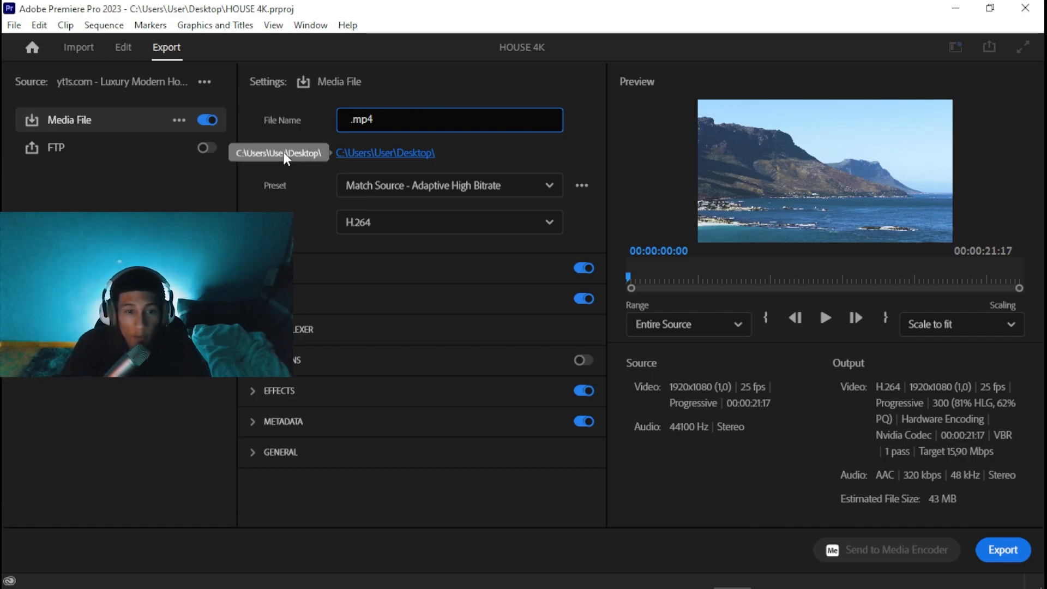
click(361, 156)
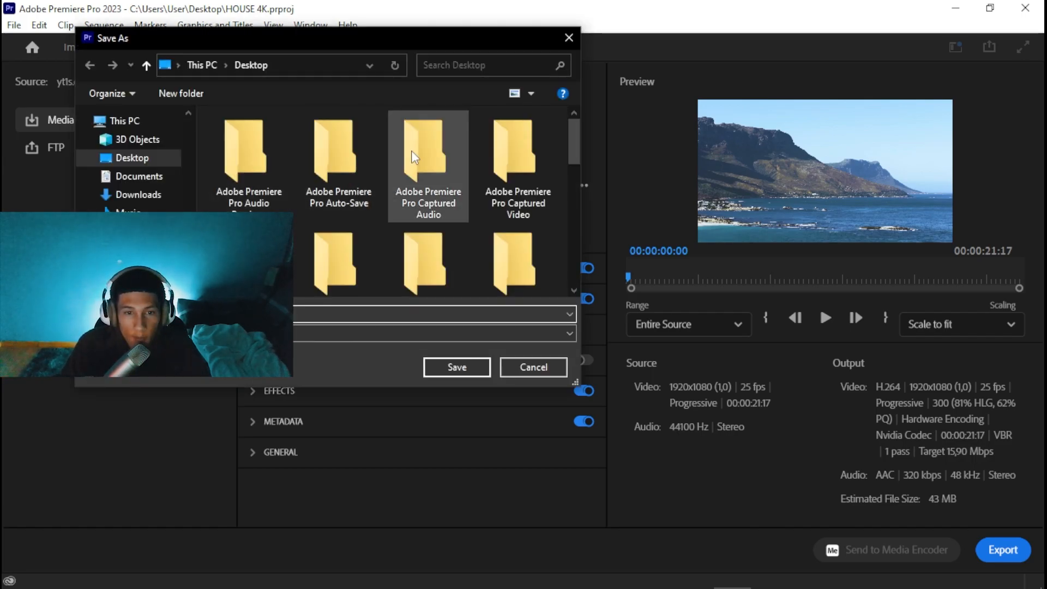
drag(362, 51, 419, 63)
scroll(349, 207, down, 6)
scroll(345, 210, up, 8)
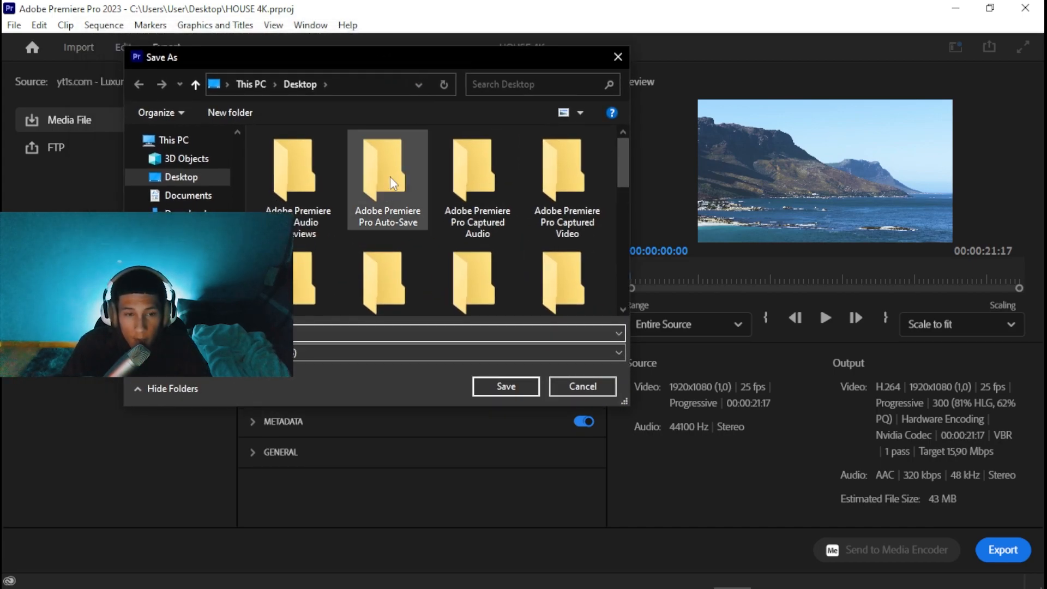
scroll(255, 182, down, 2)
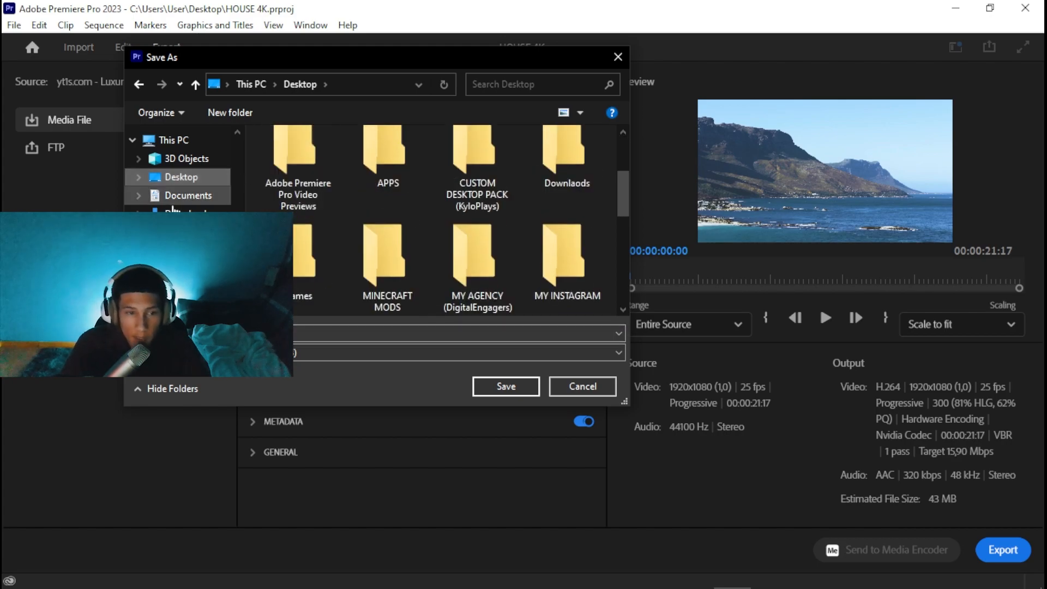
click(518, 391)
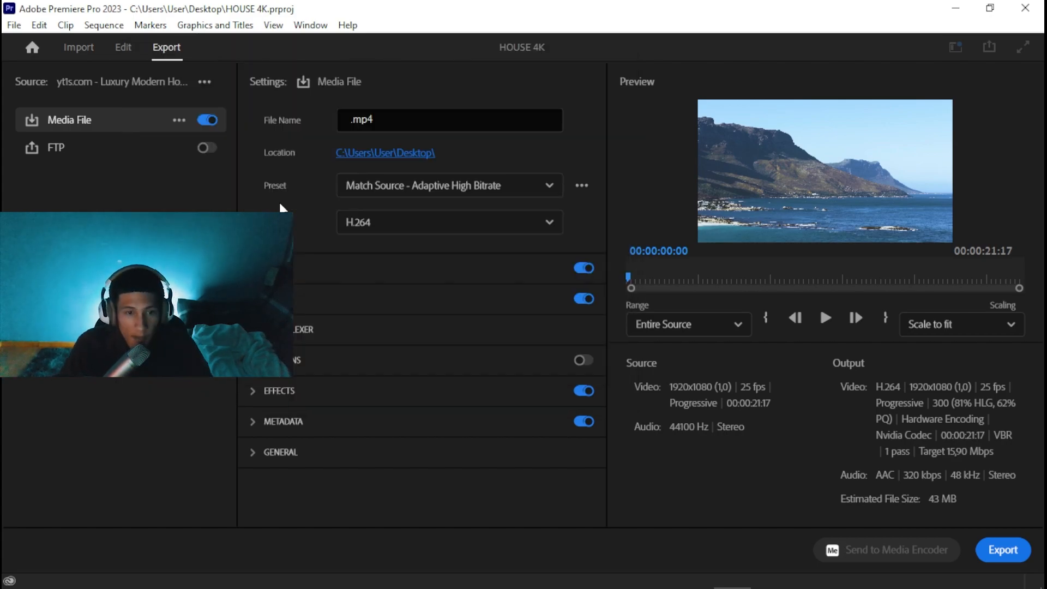
Step: Choose the Match Source - Adaptive High Bitrate preset and keep H.264 as the export format
click(416, 189)
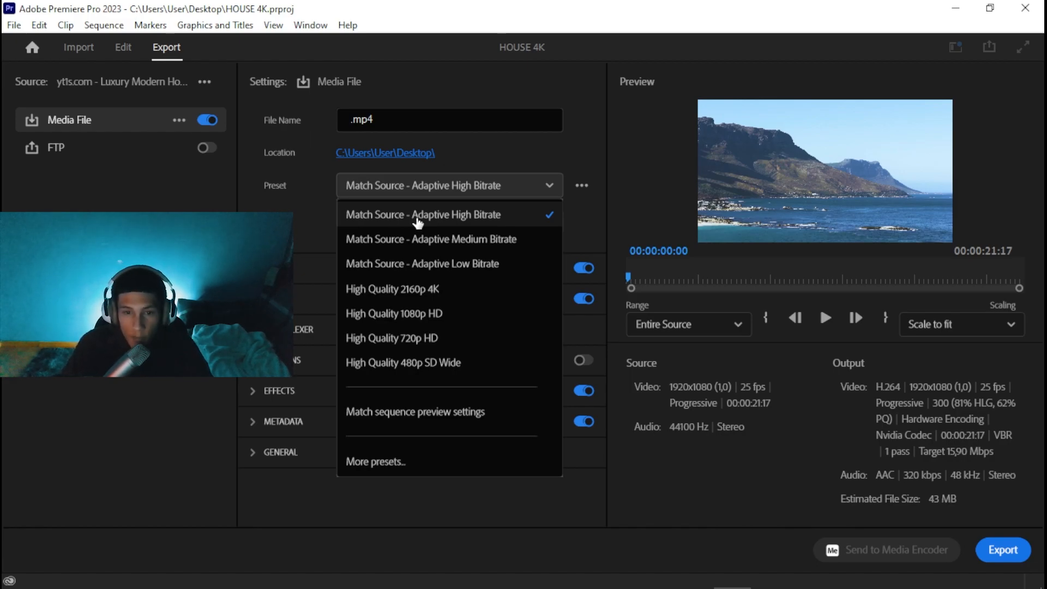
click(417, 218)
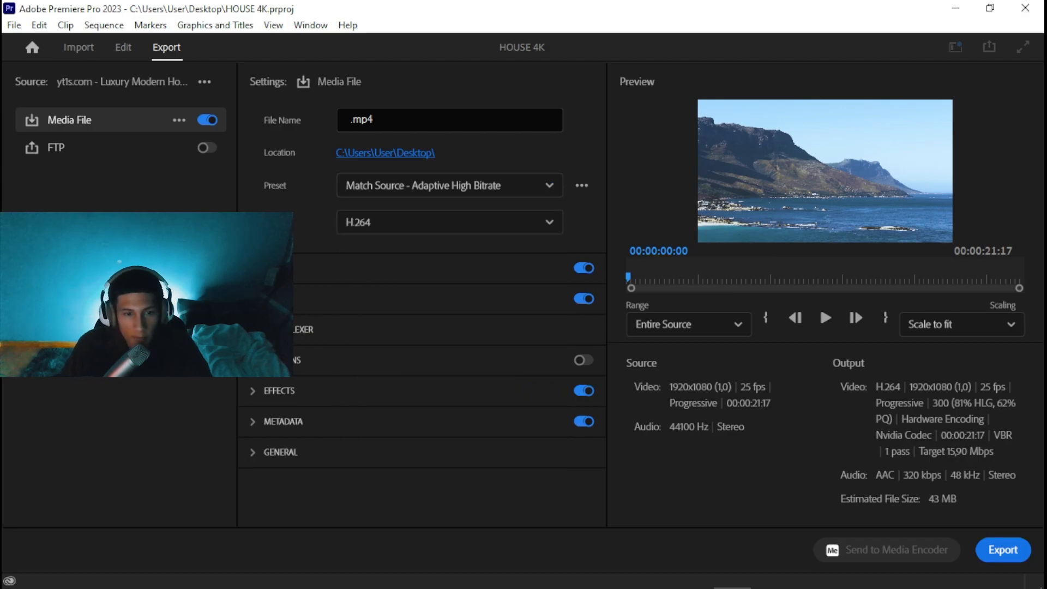
click(399, 229)
scroll(385, 349, down, 2)
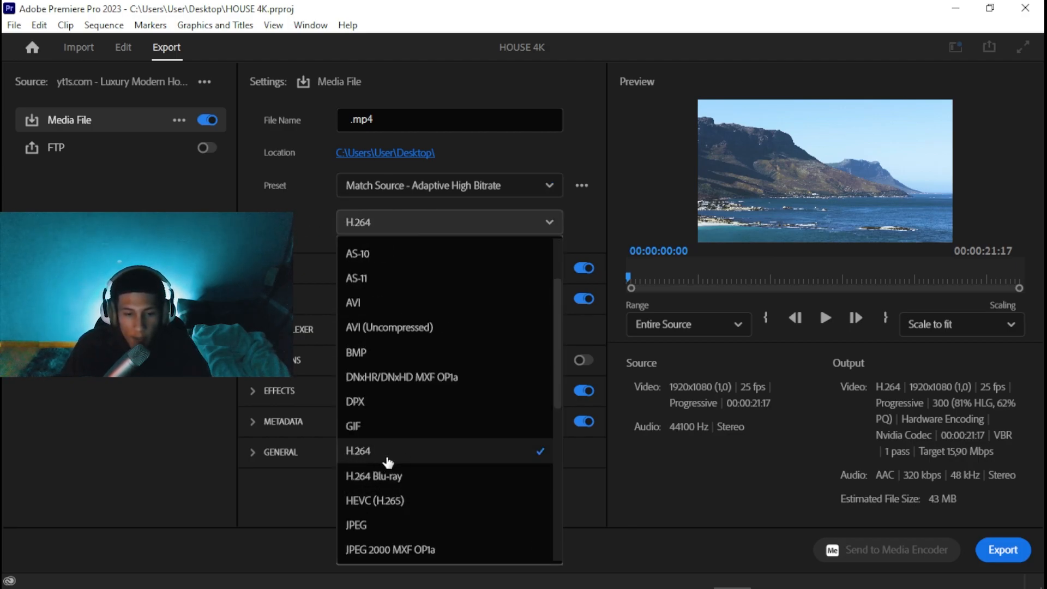
click(307, 227)
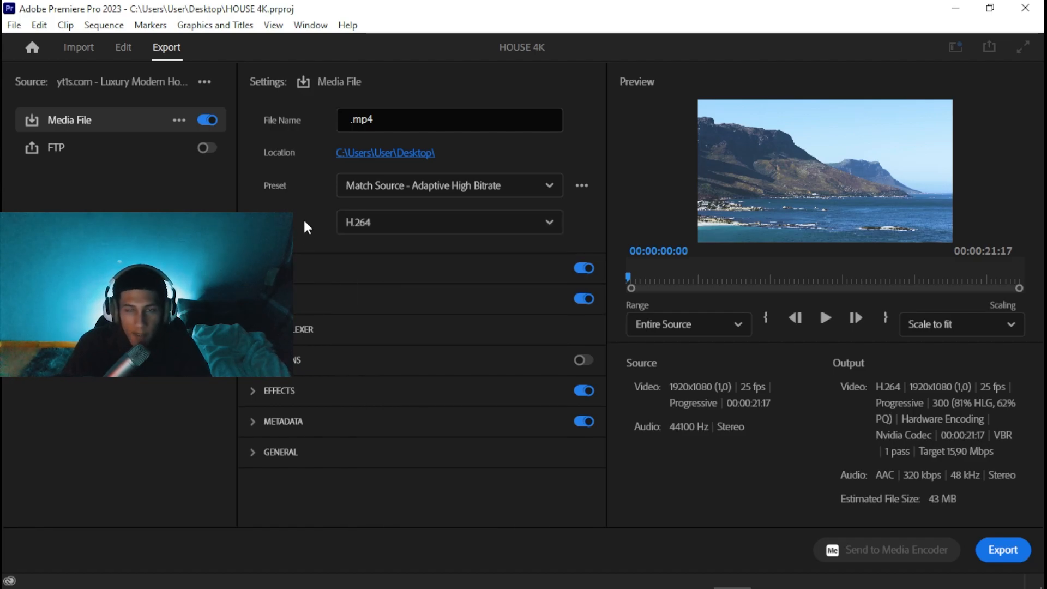
Step: Examine the export's video settings, audio channels and the available audio bitrate options
click(306, 274)
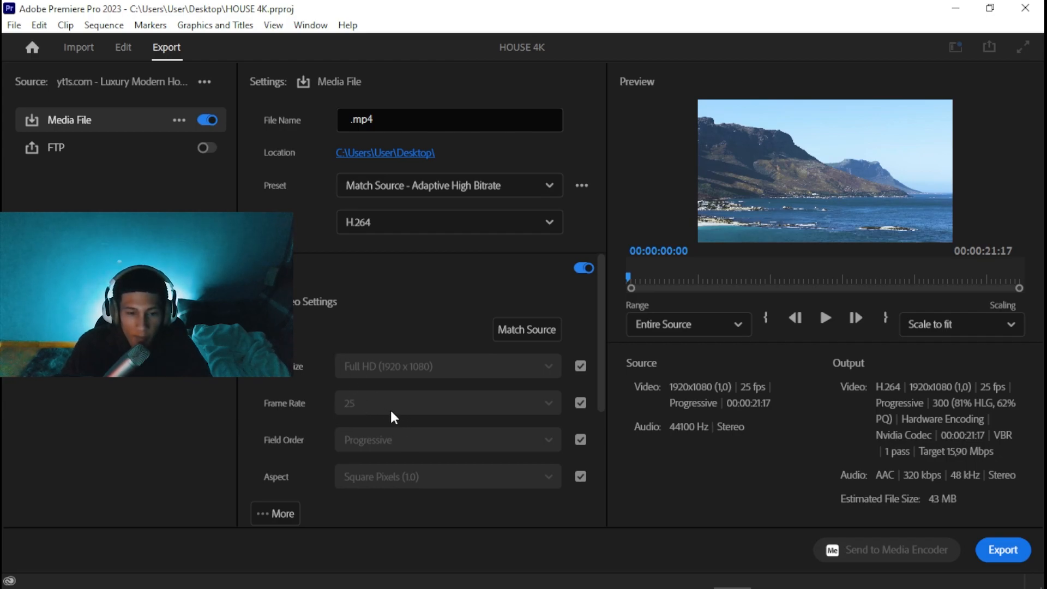
scroll(434, 403, down, 5)
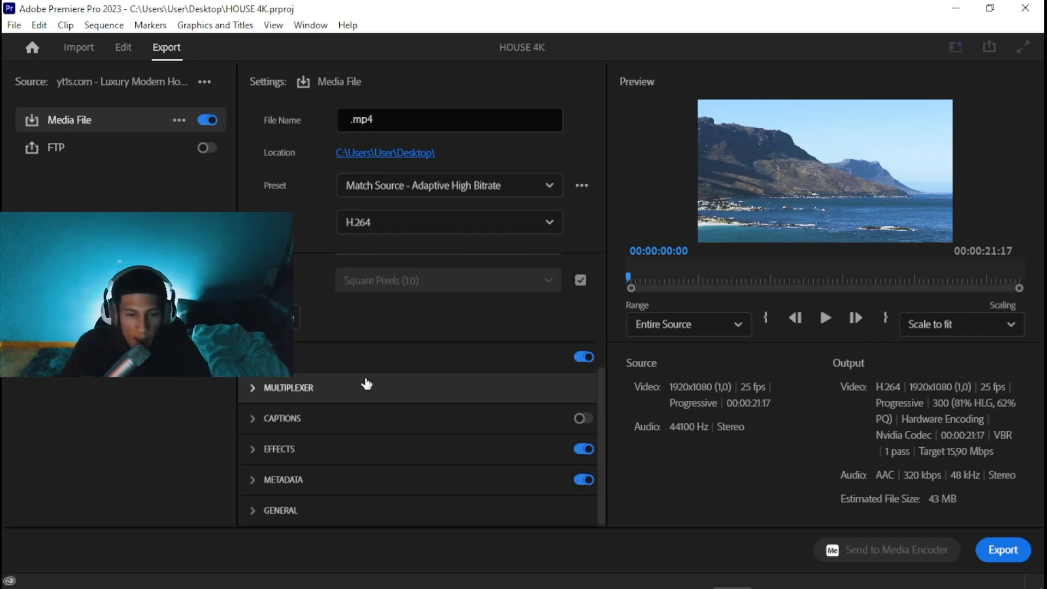
click(327, 364)
scroll(335, 380, down, 1)
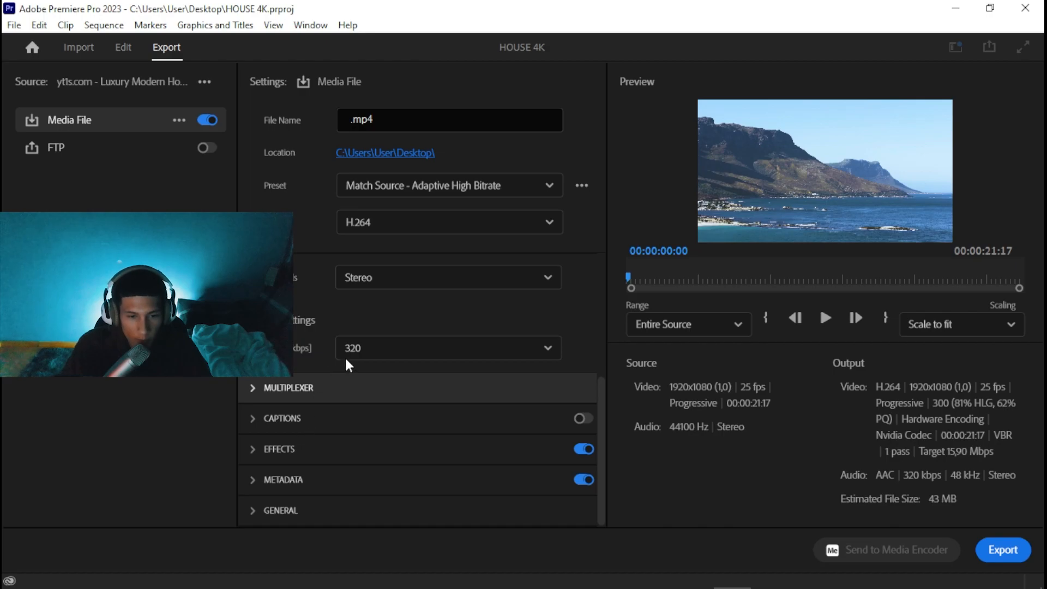
click(367, 348)
scroll(362, 414, down, 2)
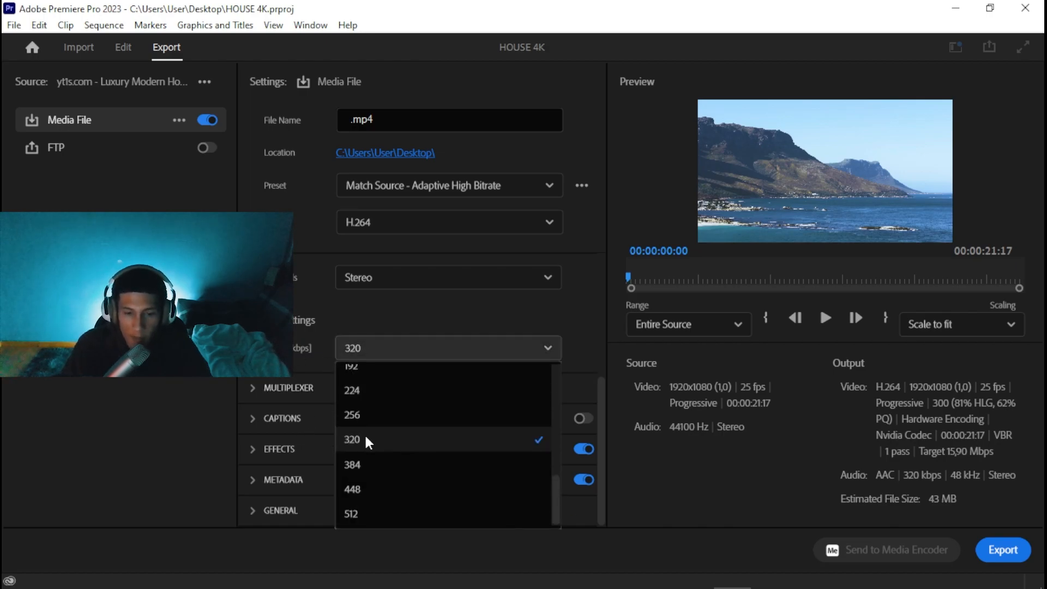
click(320, 347)
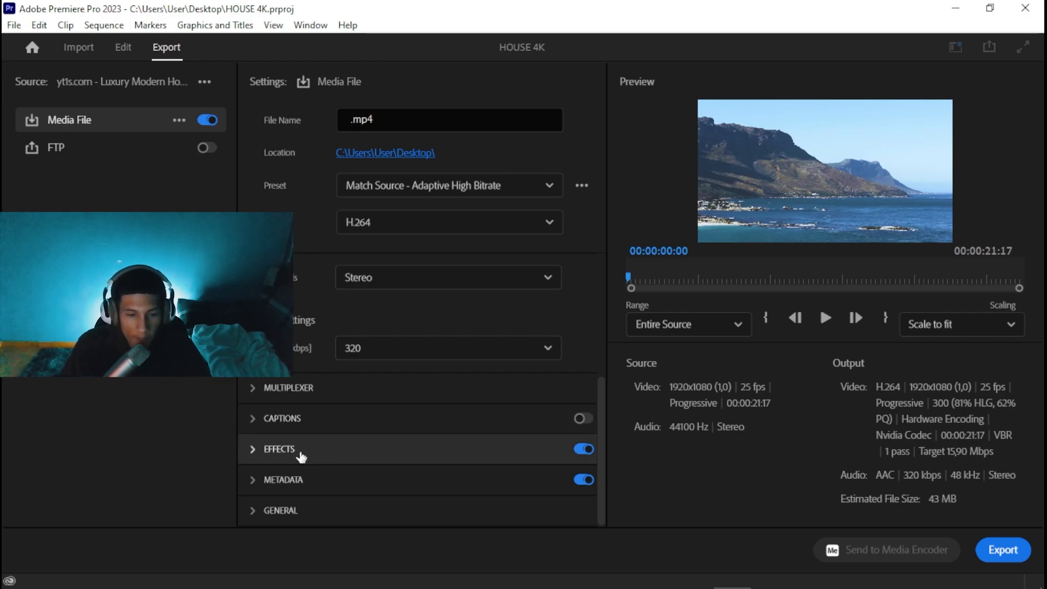
Step: Export the entire house tour sequence as FIRST EDIT.mp4 in H.264 format
click(583, 449)
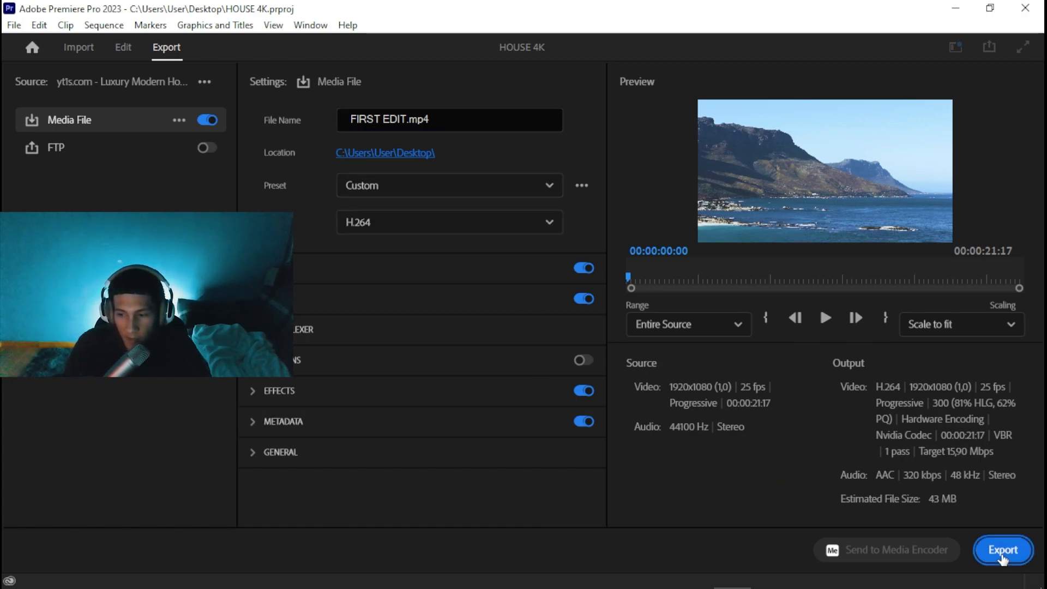
click(1002, 549)
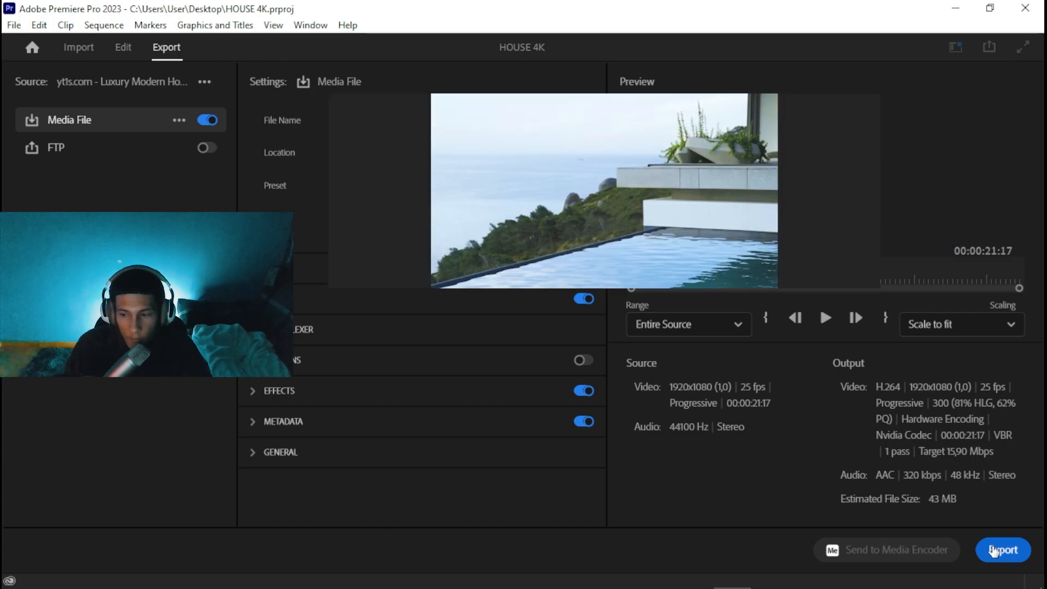